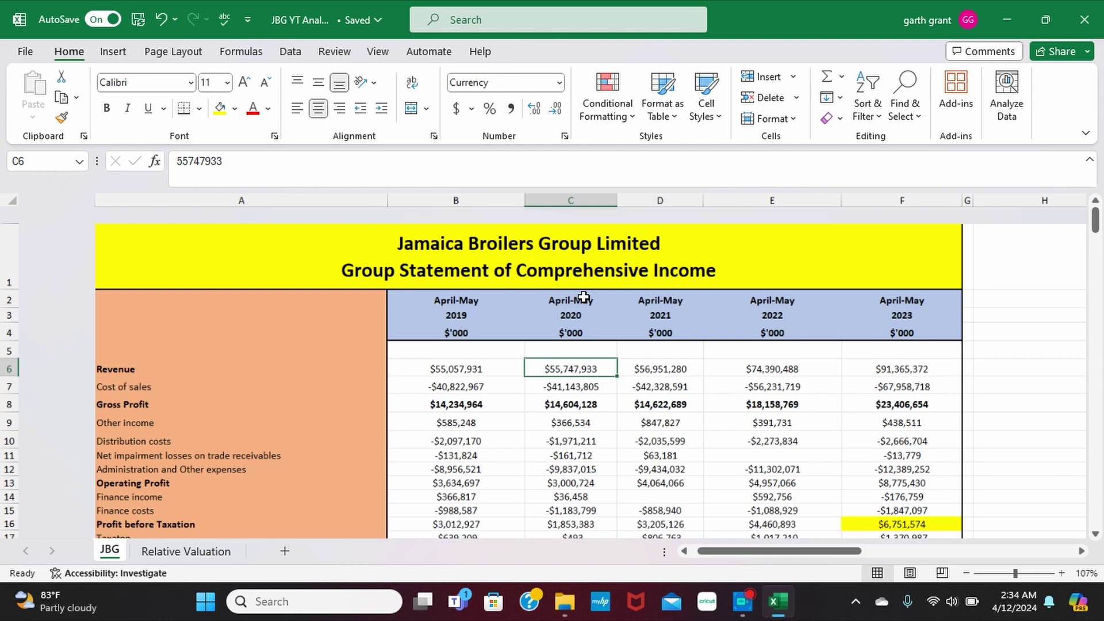
# Step: Examine the revenue row from 2019 to 2023 in the Group Statement of Comprehensive Income
pyautogui.keyDown('ctrl'); pyautogui.scroll(-2, 584, 296); pyautogui.keyUp('ctrl')
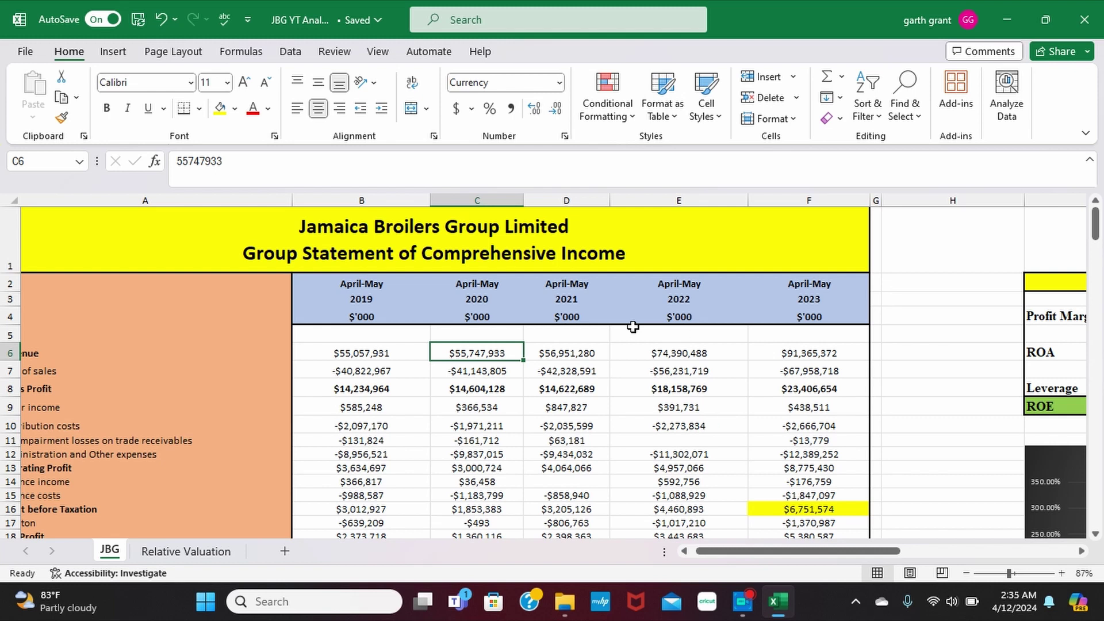
pyautogui.hscroll(-1, 606, 395)
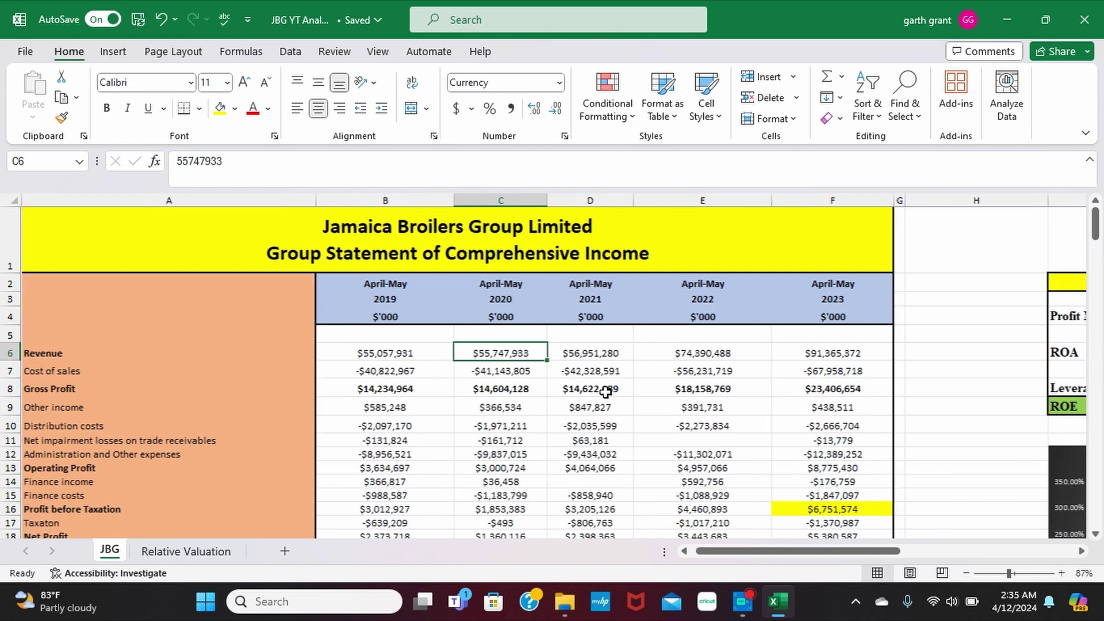
pyautogui.rightClick(607, 390)
pyautogui.press('Escape')
pyautogui.click(404, 353)
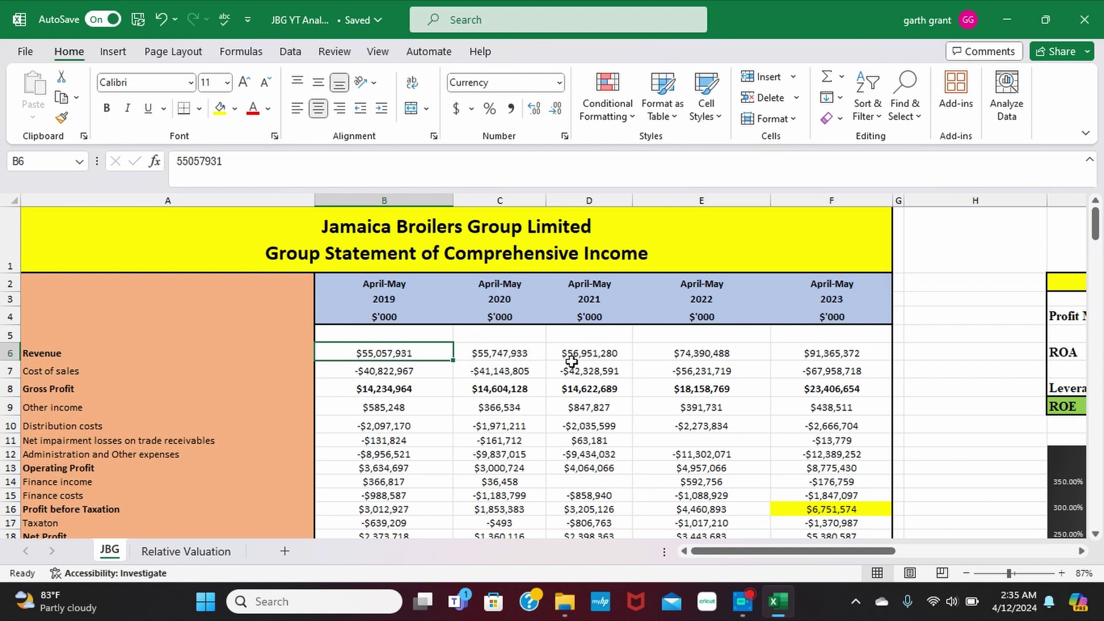
pyautogui.scroll(4, 797, 345)
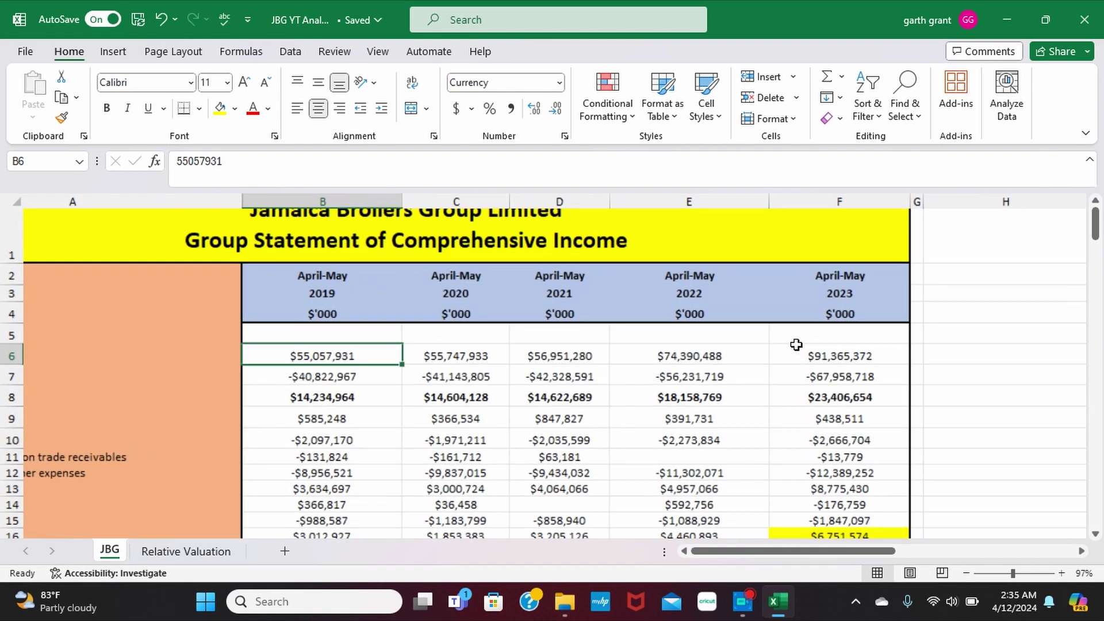
pyautogui.scroll(-1, 796, 345)
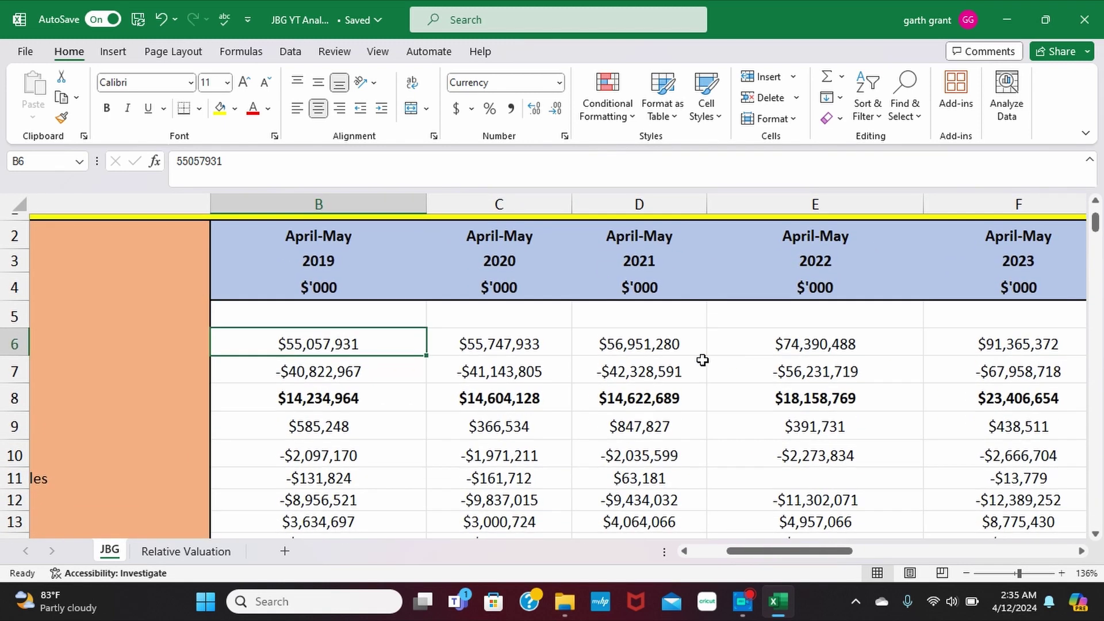
pyautogui.hscroll(3, 702, 357)
pyautogui.hscroll(-3, 646, 345)
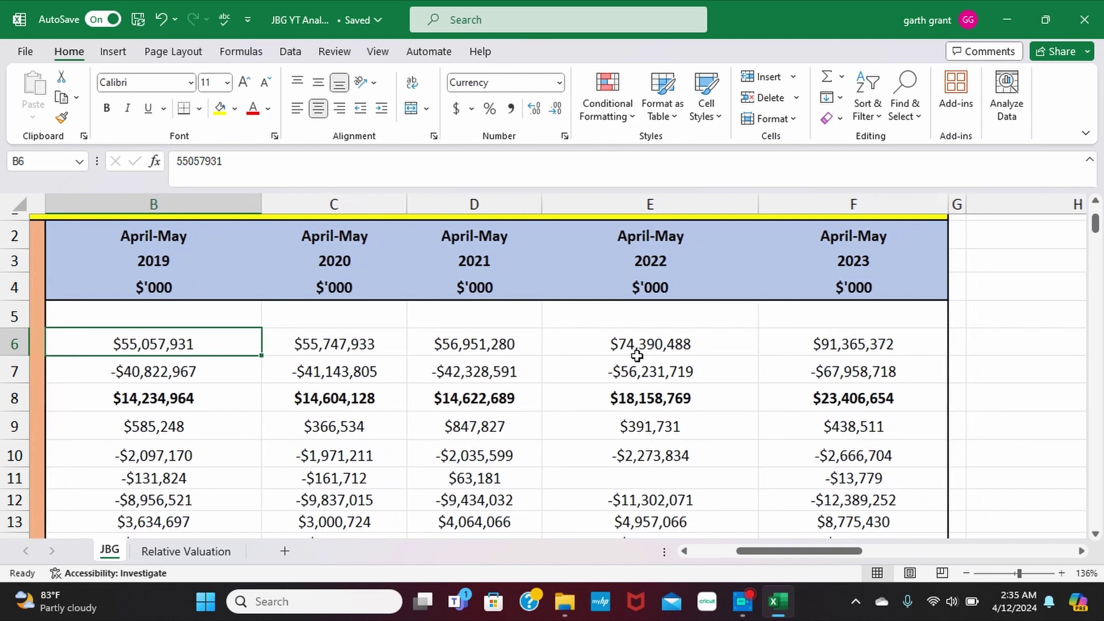
pyautogui.scroll(-5, 777, 325)
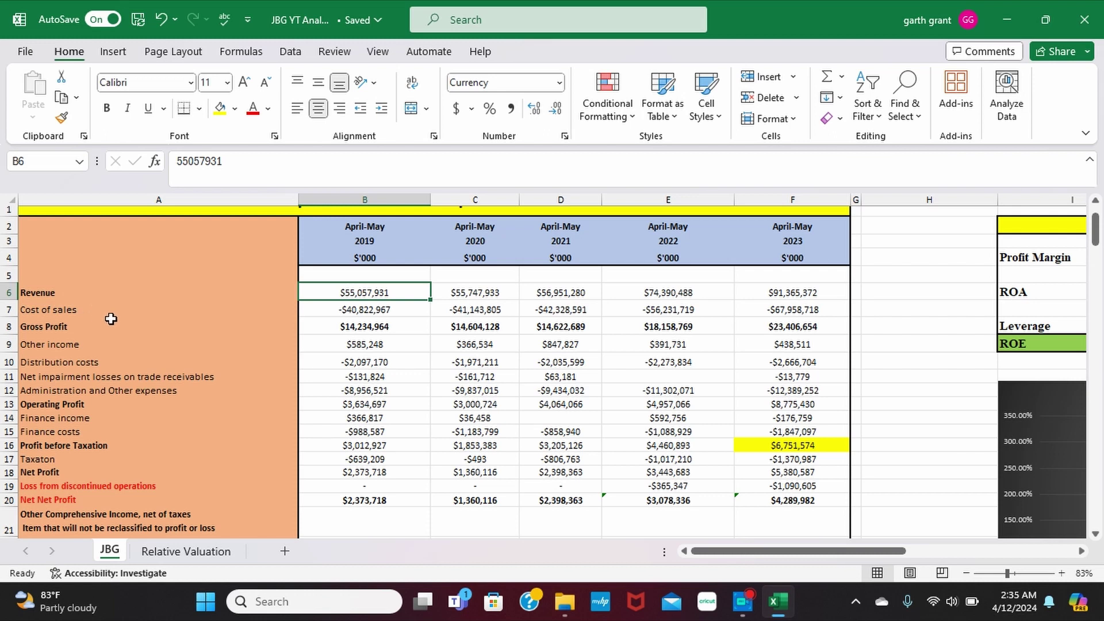
# Step: Examine the Net Profit and Net Net Profit rows across 2019 to 2023 in the income statement
pyautogui.click(373, 472)
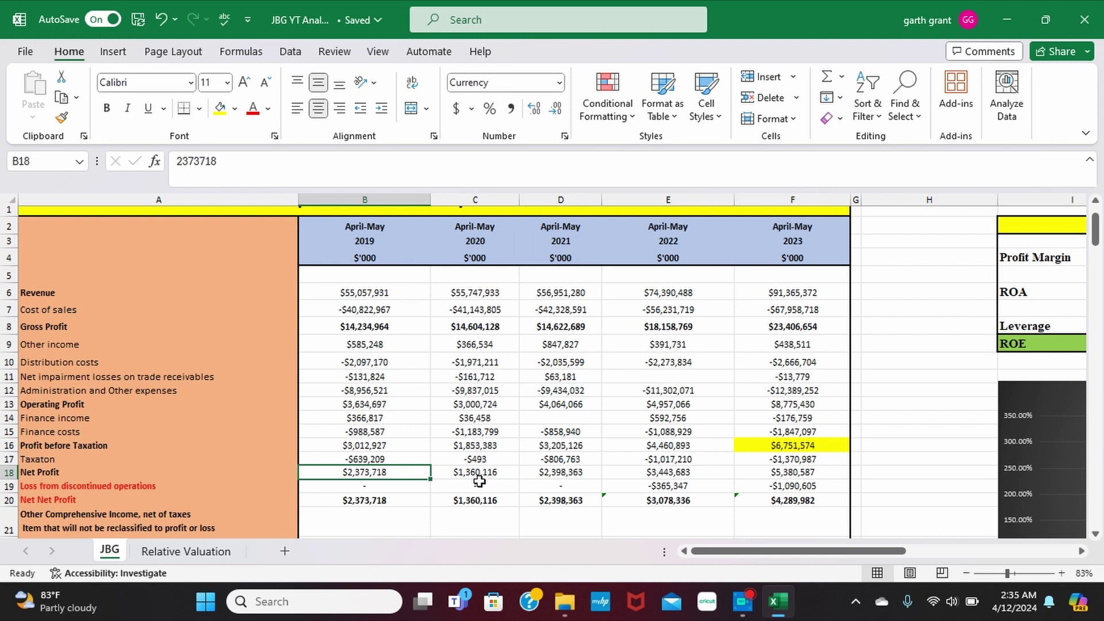
pyautogui.keyDown('ctrl'); pyautogui.scroll(4, 480, 481); pyautogui.keyUp('ctrl')
pyautogui.scroll(-3, 474, 481)
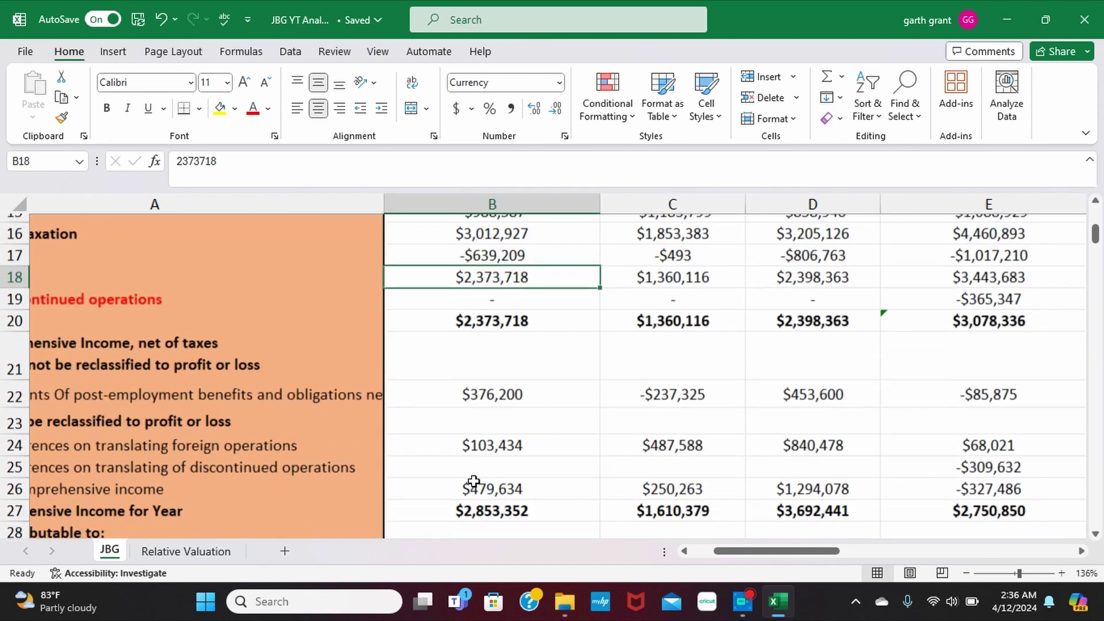
pyautogui.click(471, 322)
pyautogui.hscroll(2, 661, 321)
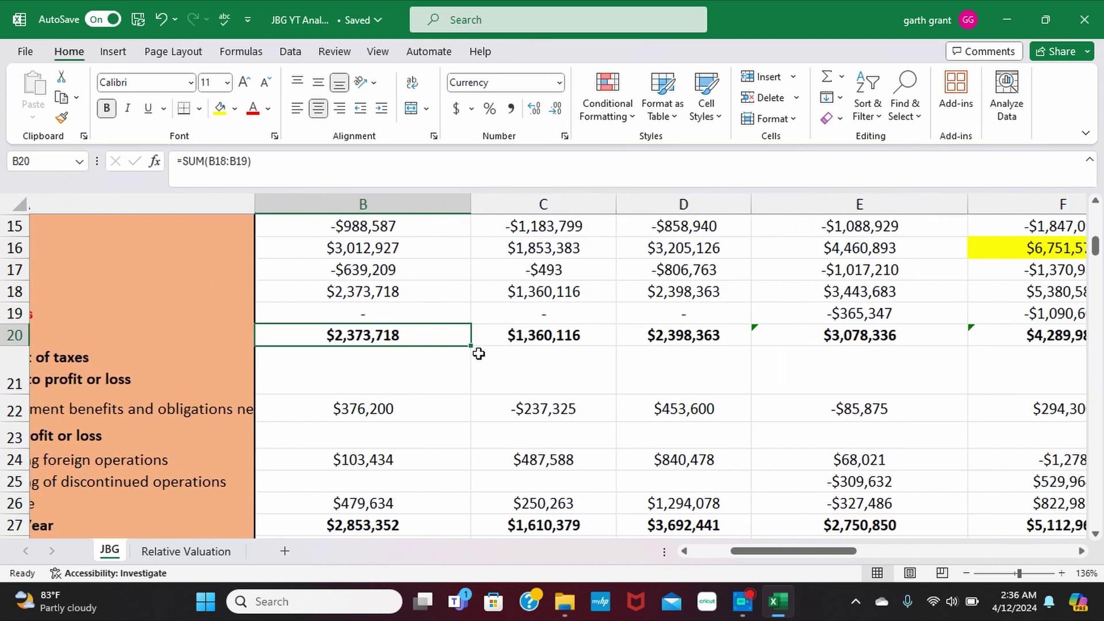
pyautogui.scroll(1, 431, 356)
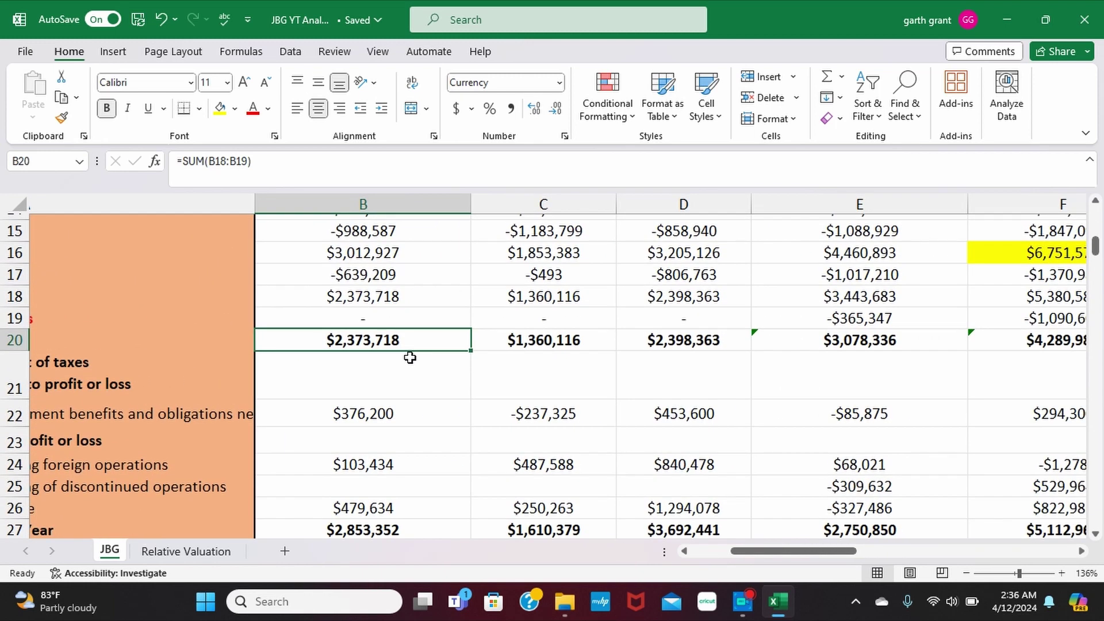
pyautogui.scroll(10, 409, 357)
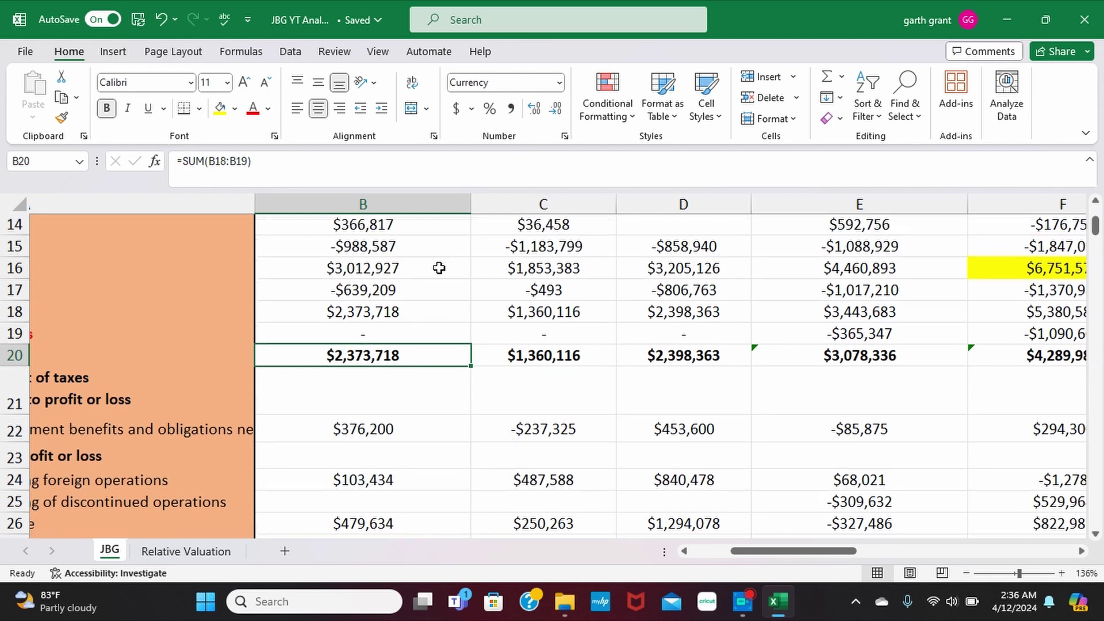
pyautogui.hscroll(-1, 500, 370)
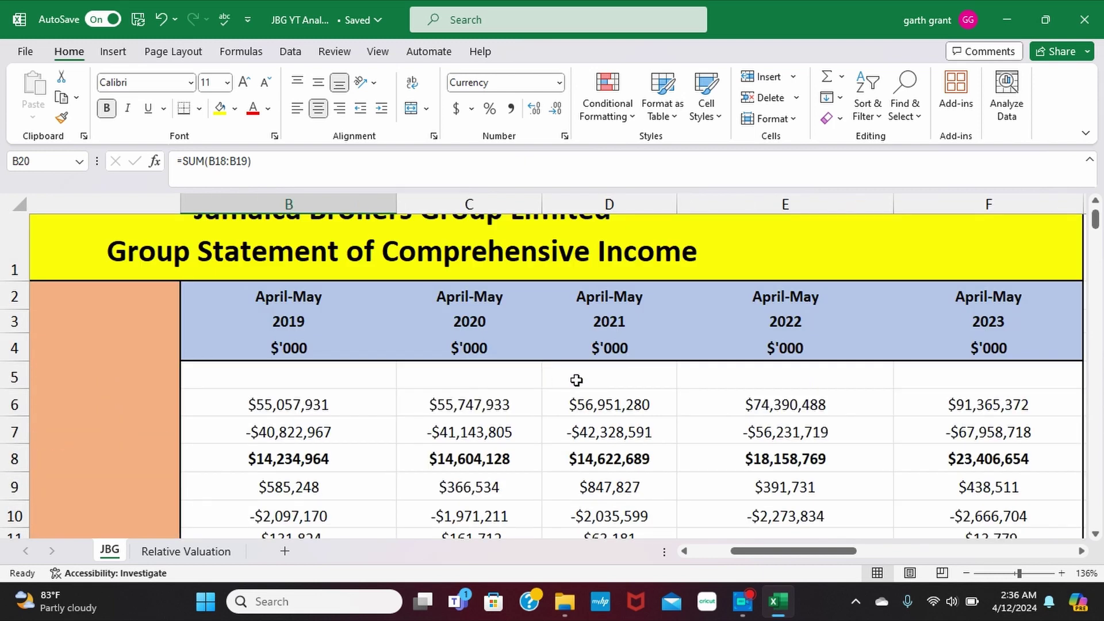
pyautogui.scroll(-4, 575, 379)
pyautogui.hscroll(1, 662, 396)
pyautogui.hscroll(3, 628, 405)
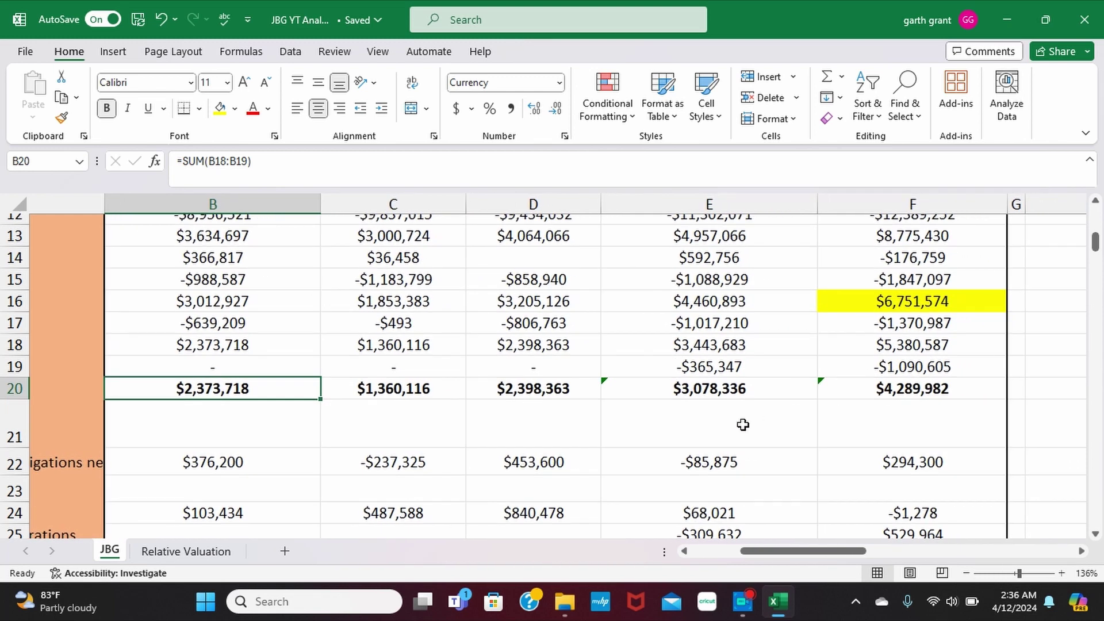
pyautogui.hscroll(-1, 887, 399)
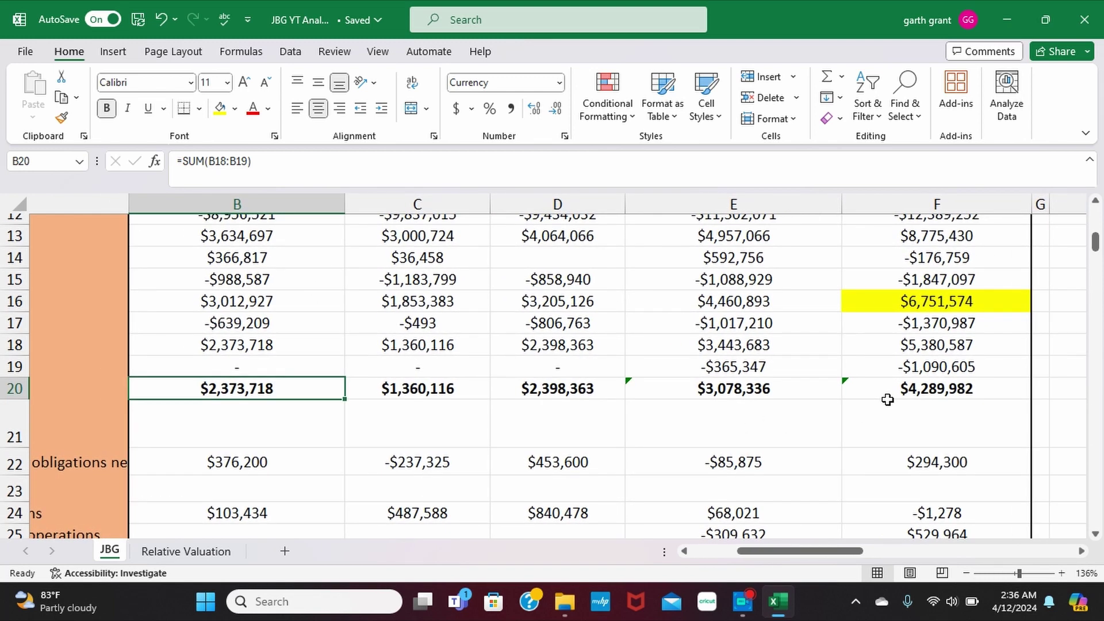
# Step: Examine the DuPont Analysis table and its line chart beside the income statement
pyautogui.keyDown('ctrl'); pyautogui.scroll(-4, 832, 335); pyautogui.keyUp('ctrl')
pyautogui.hscroll(1, 833, 334)
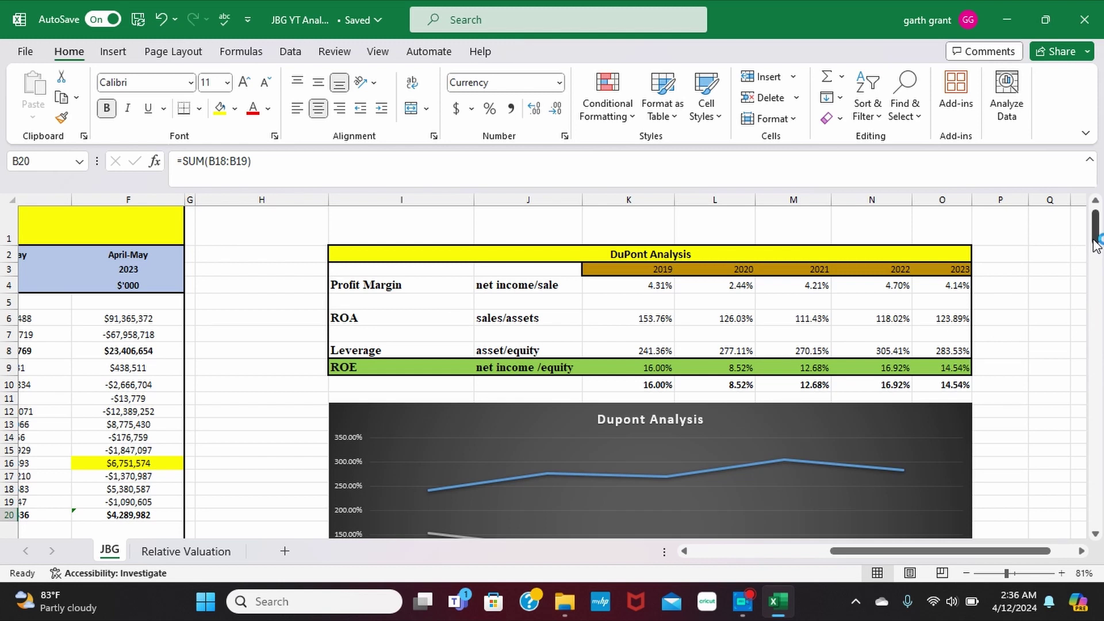
pyautogui.moveTo(1094, 229); pyautogui.dragTo(1093, 253)
pyautogui.scroll(3, 1042, 382)
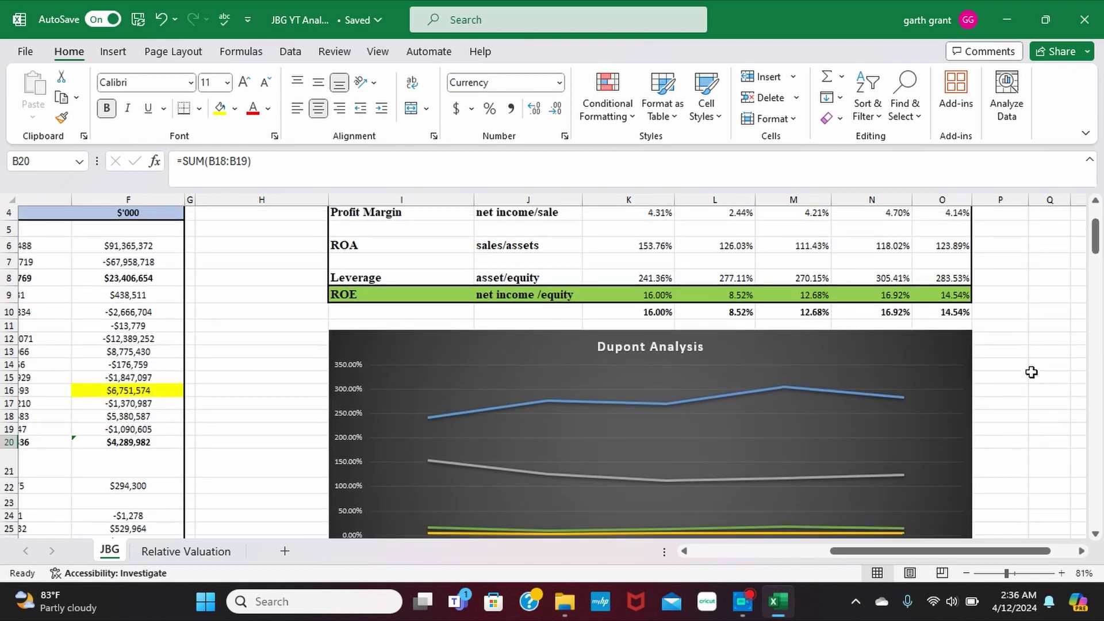
pyautogui.keyDown('ctrl'); pyautogui.scroll(1, 1032, 374); pyautogui.keyUp('ctrl')
pyautogui.keyDown('ctrl'); pyautogui.scroll(3, 1031, 372); pyautogui.keyUp('ctrl')
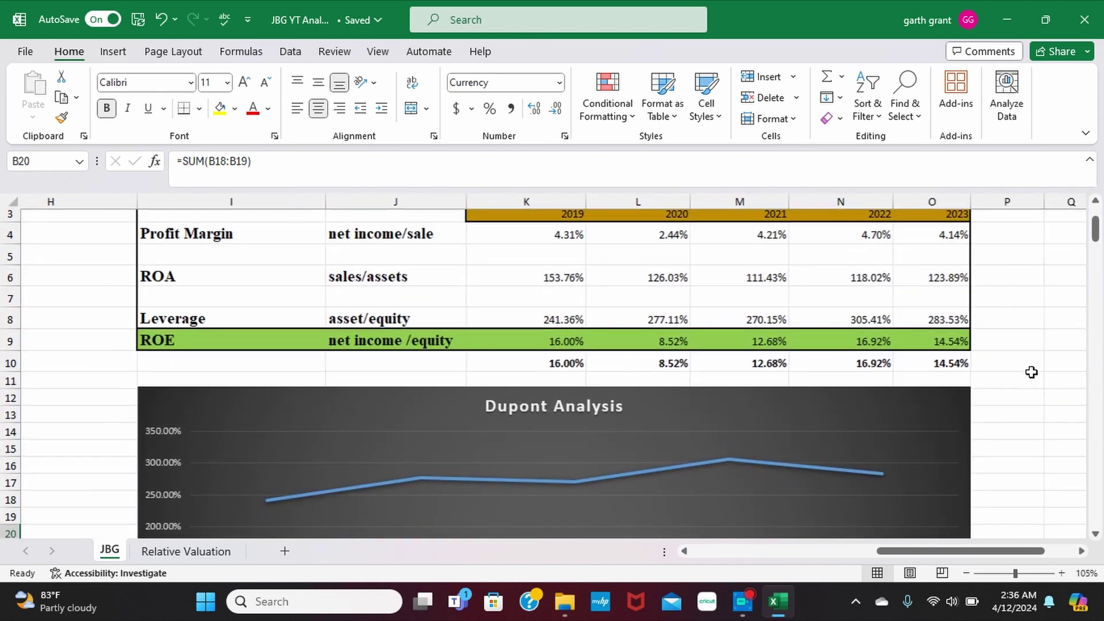
pyautogui.scroll(1, 1031, 372)
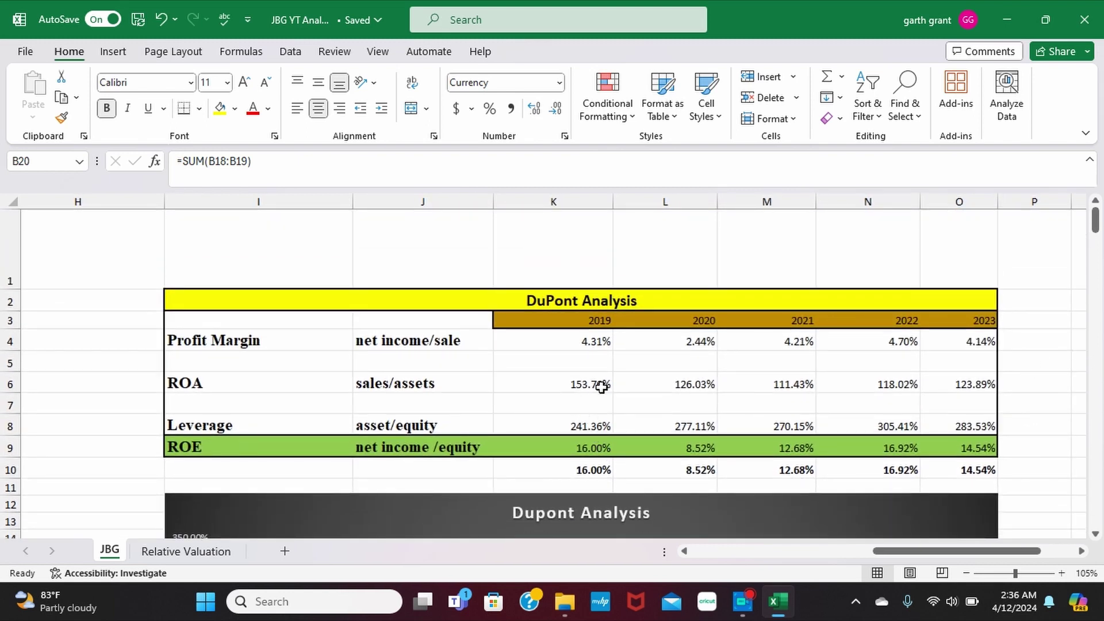
pyautogui.scroll(-1, 609, 353)
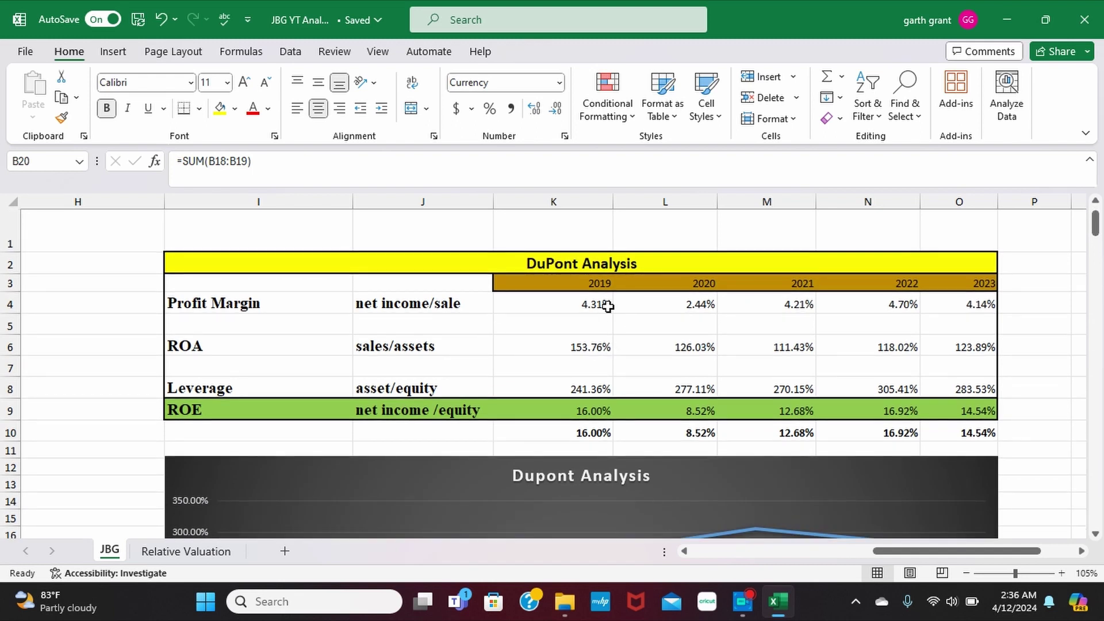
pyautogui.scroll(-2, 622, 306)
pyautogui.scroll(-3, 622, 306)
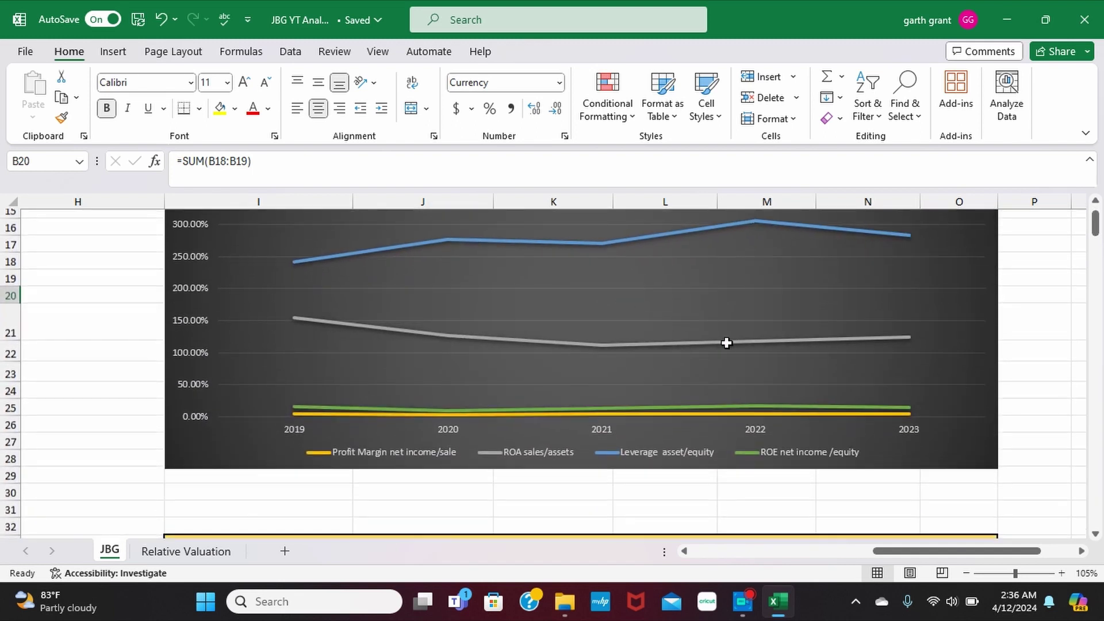
pyautogui.scroll(1, 753, 374)
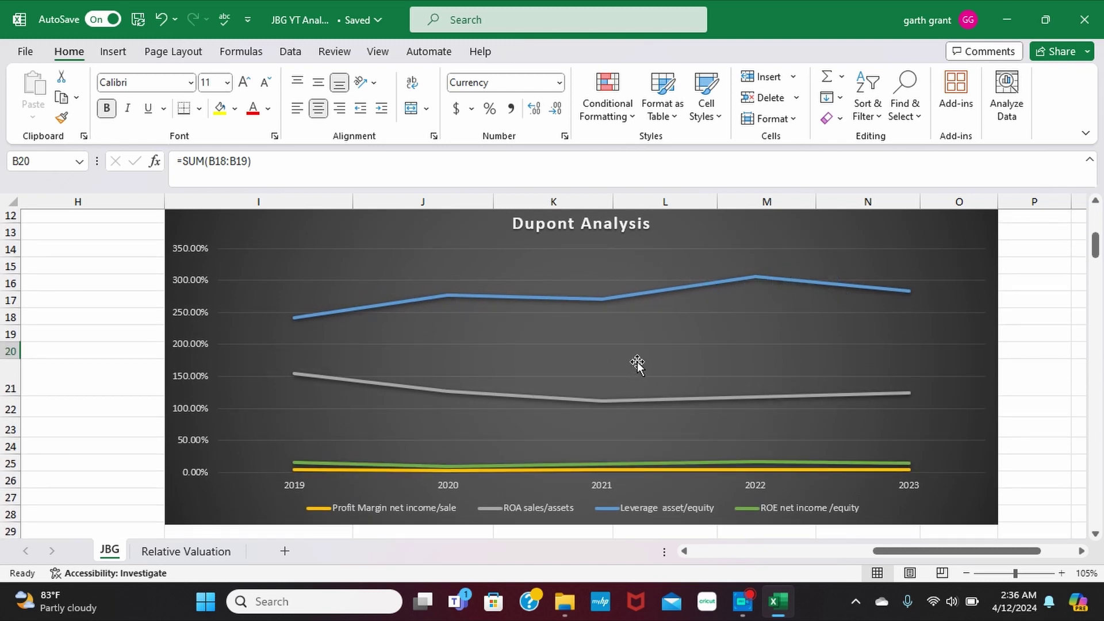
pyautogui.scroll(4, 638, 365)
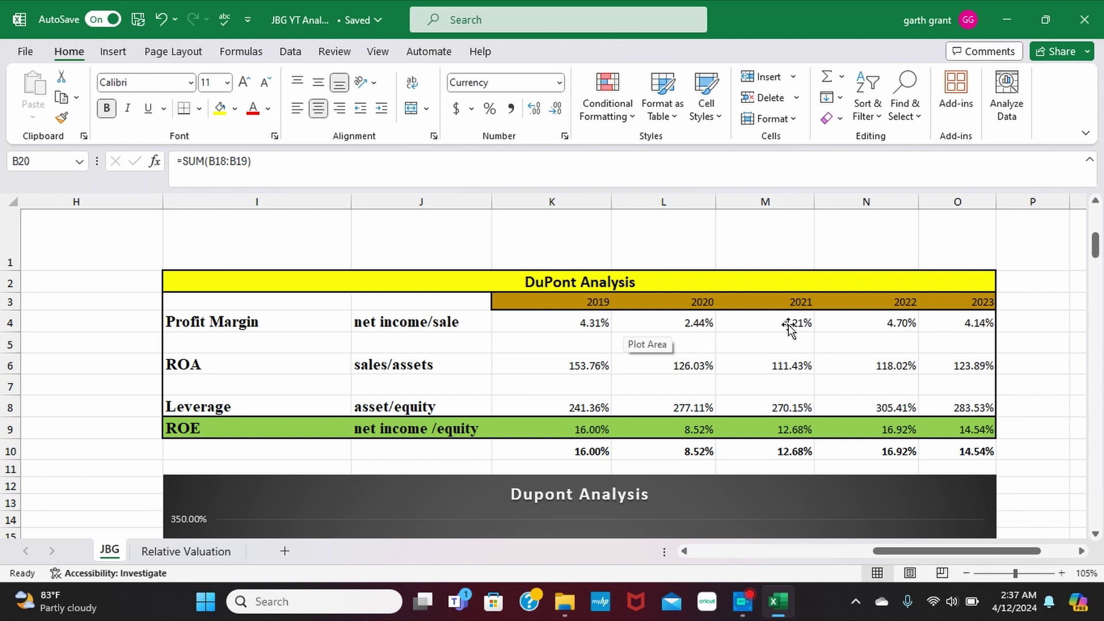
# Step: Inspect the 2022 profit margin in the DuPont Analysis table and compare the 2022 and 2023 income statement figures
pyautogui.click(897, 325)
pyautogui.scroll(3, 897, 325)
pyautogui.hscroll(1, 673, 375)
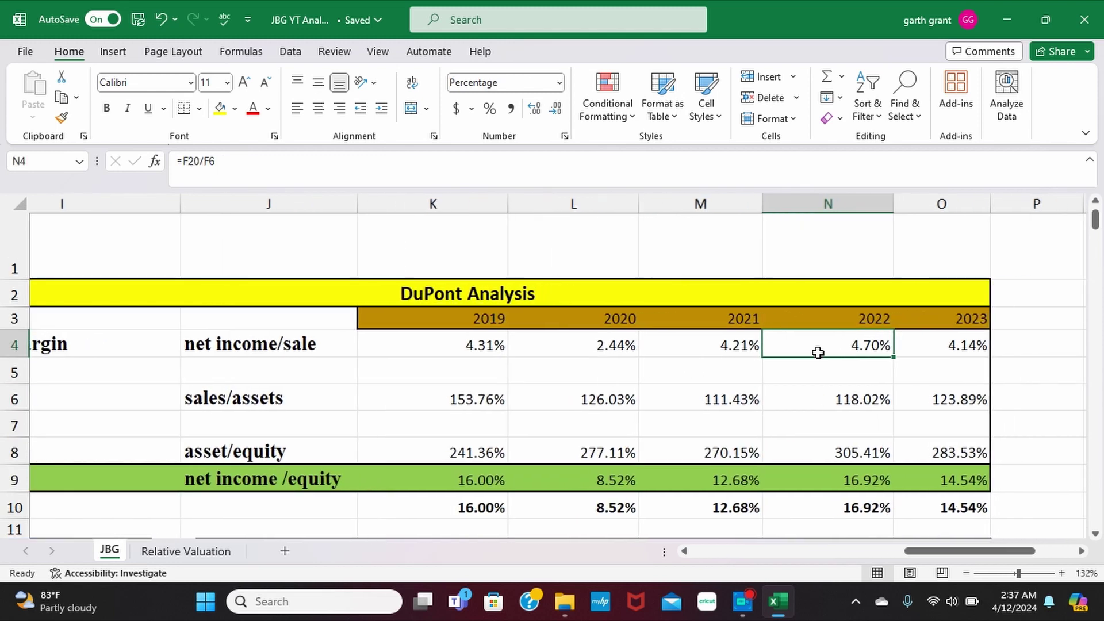
pyautogui.hscroll(-1, 917, 351)
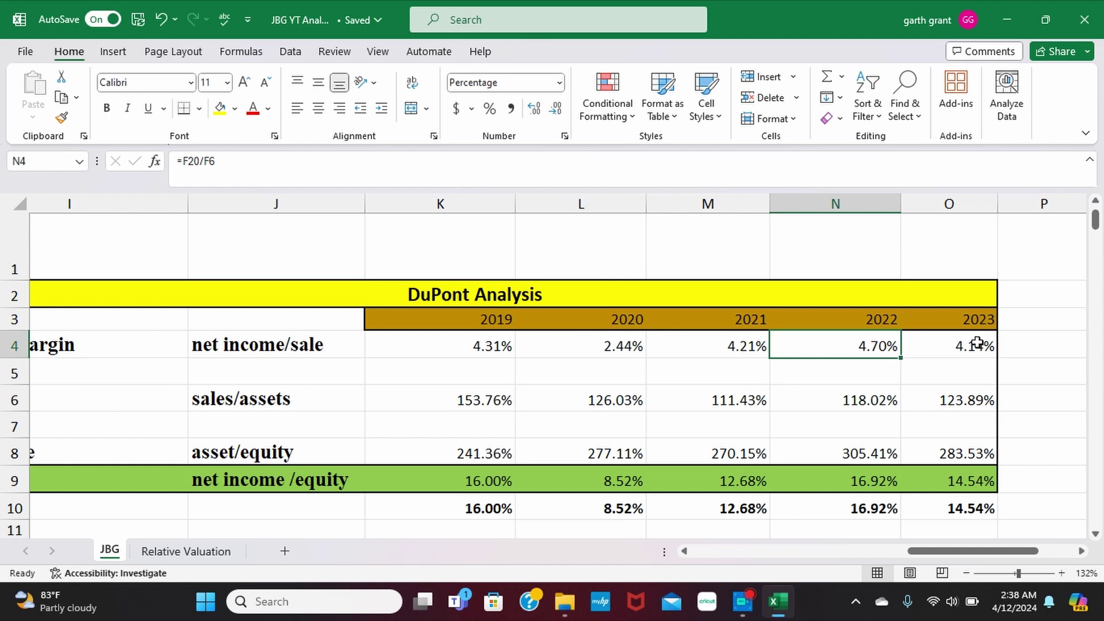
pyautogui.scroll(-4, 984, 346)
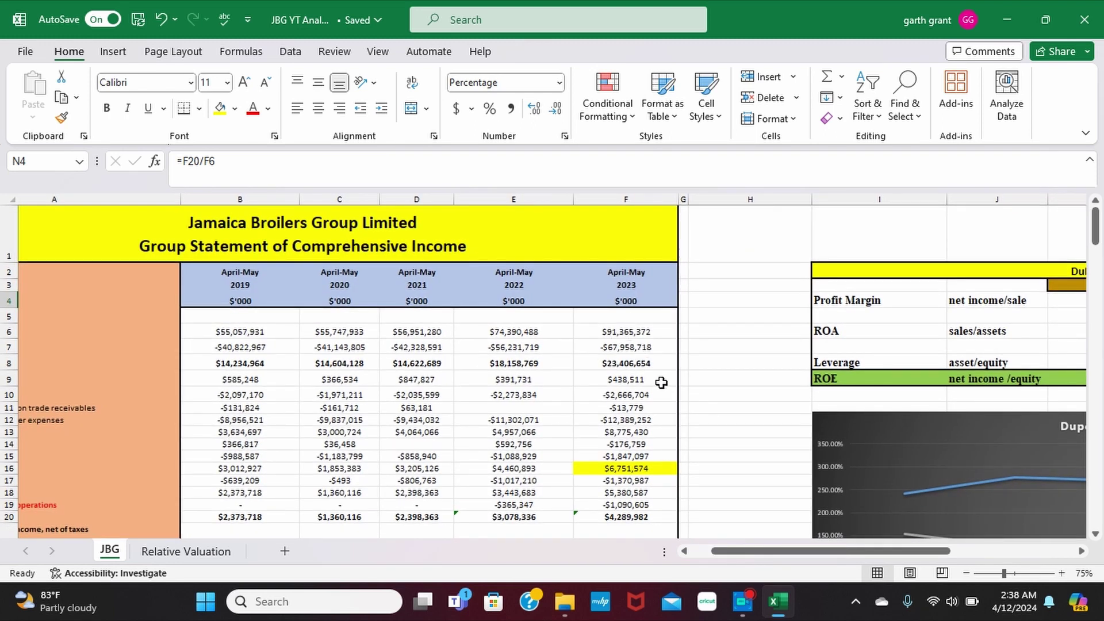
pyautogui.scroll(8, 674, 399)
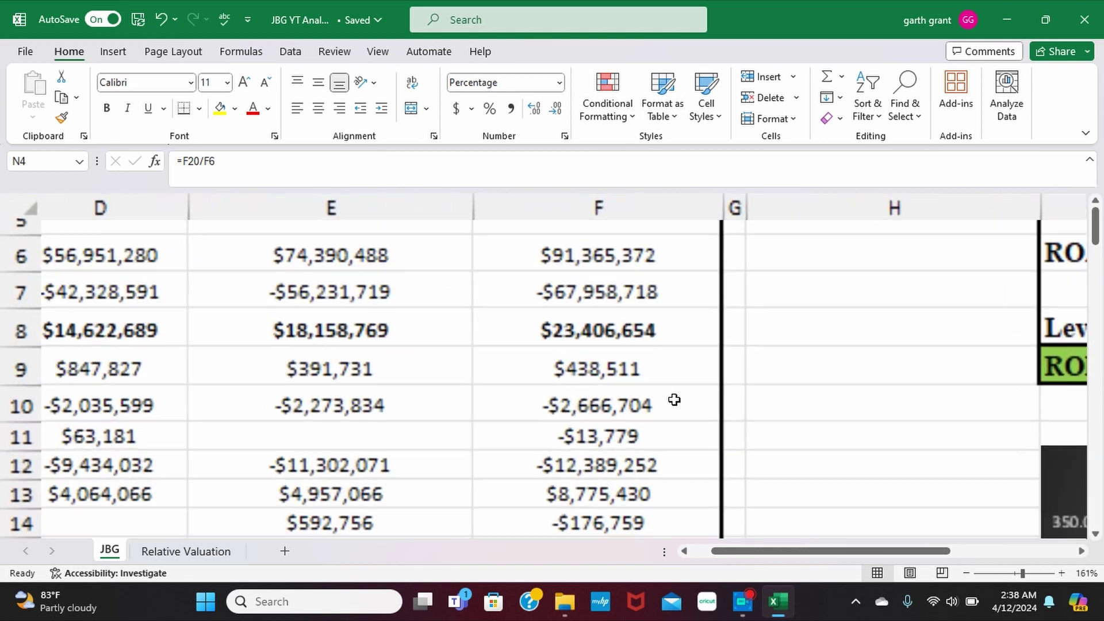
pyautogui.scroll(-1, 674, 399)
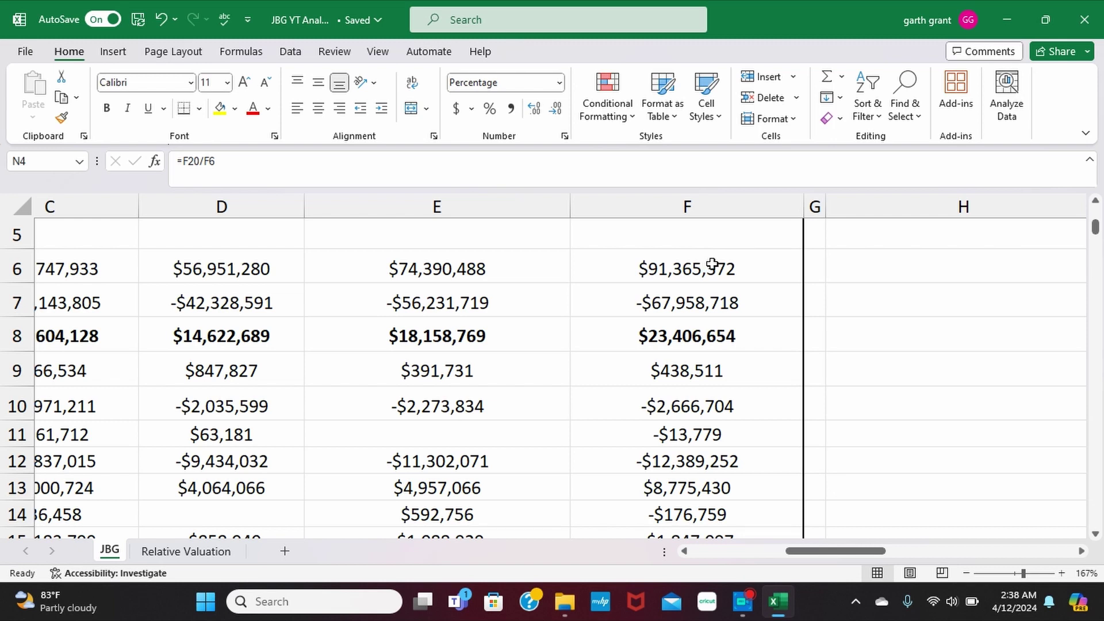
# Step: Calculate the 2023 revenue change in F5, above the 2023 revenue, with the formula =(F6-E6)/F6
pyautogui.click(646, 270)
pyautogui.click(669, 234)
pyautogui.hotkey('ctrl', 'z')
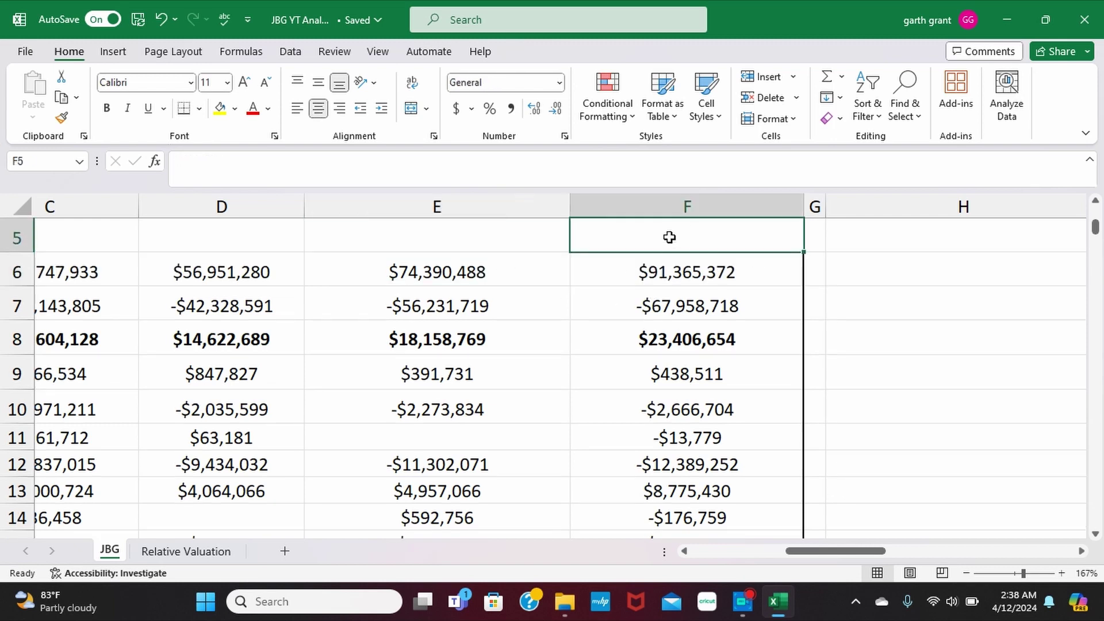
pyautogui.write('=')
pyautogui.click(626, 270)
pyautogui.write('-')
pyautogui.press('Down')
pyautogui.press('Left')
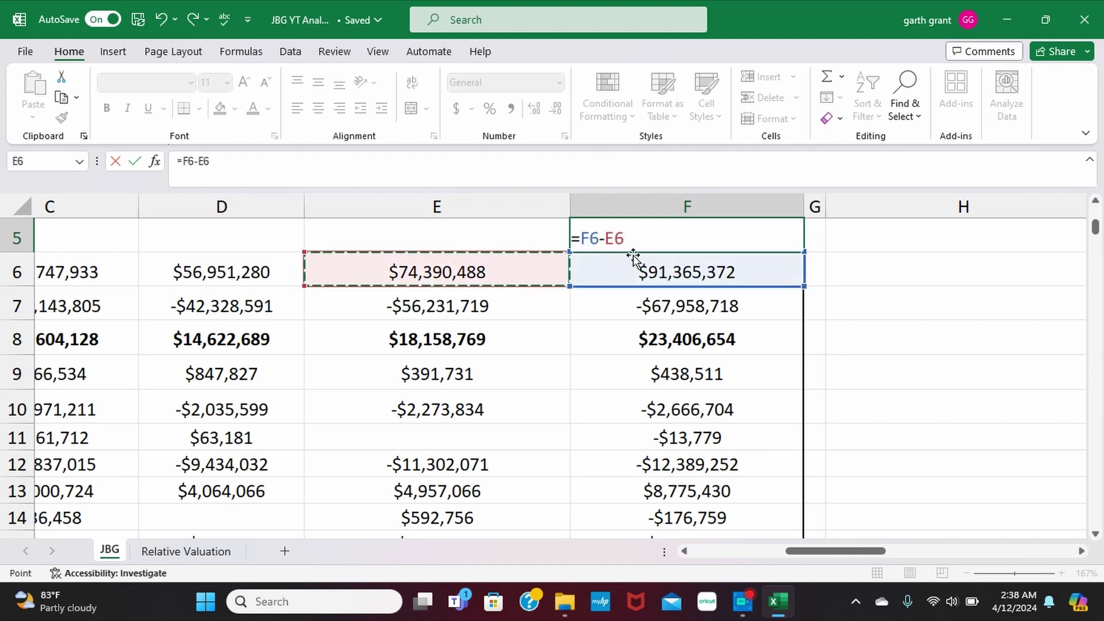
pyautogui.write(')')
pyautogui.click(579, 238)
pyautogui.write('(')
pyautogui.press('End')
pyautogui.write('/')
pyautogui.click(687, 270)
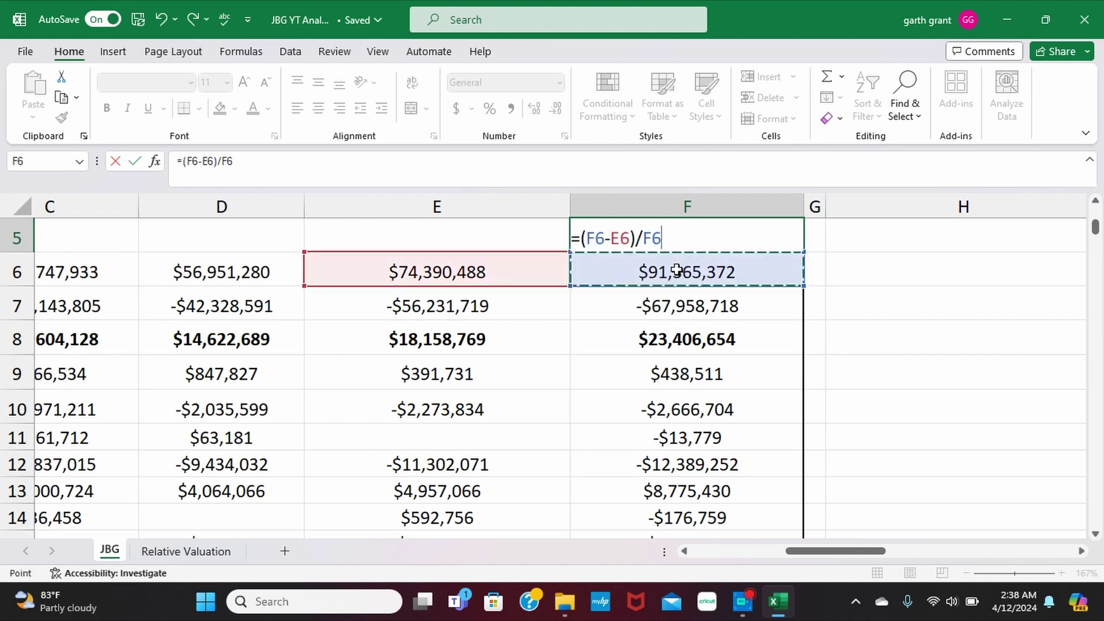
pyautogui.hotkey('ctrl', 'Return')
# Step: Format the revenue change in F5 as Percentage and view it against the income statement
pyautogui.click(559, 82)
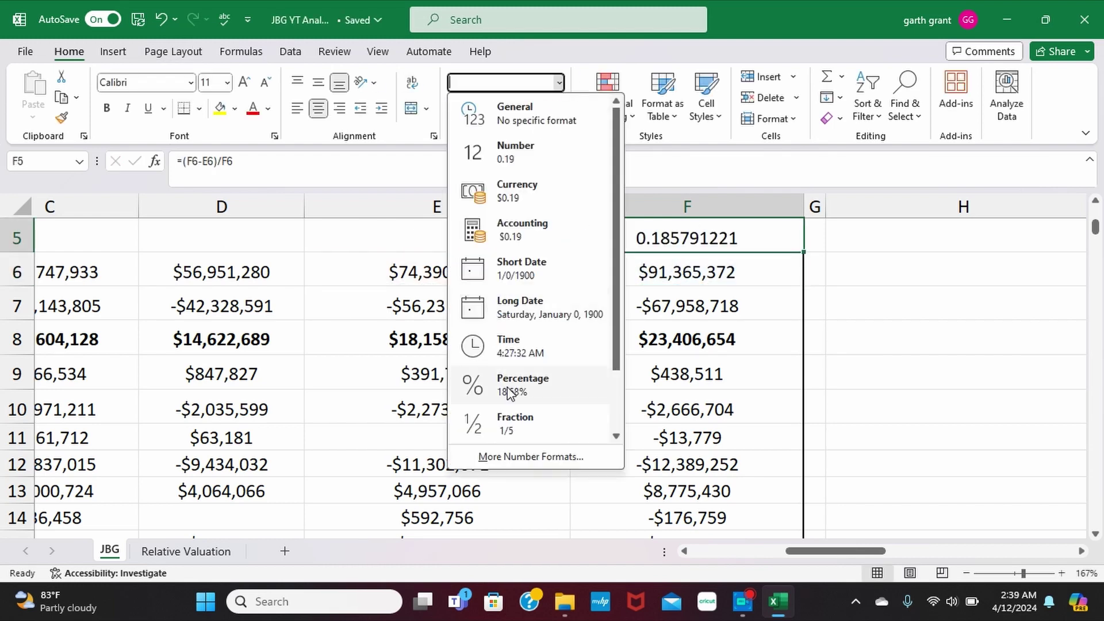
pyautogui.click(514, 380)
pyautogui.click(893, 426)
pyautogui.scroll(1, 893, 426)
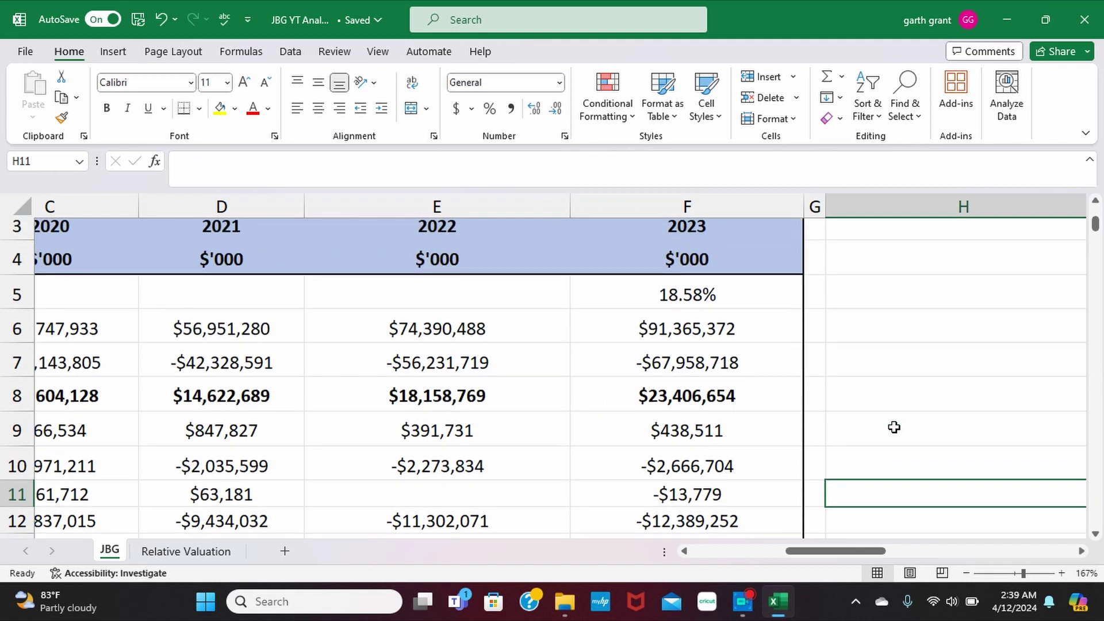
pyautogui.scroll(-1, 893, 426)
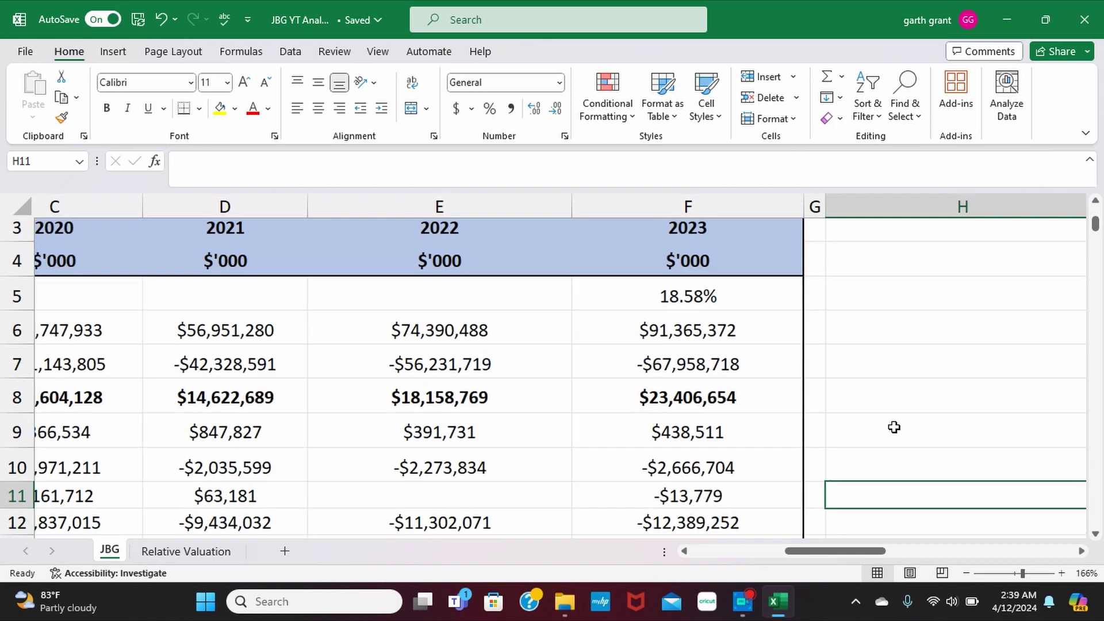
pyautogui.scroll(-3, 894, 426)
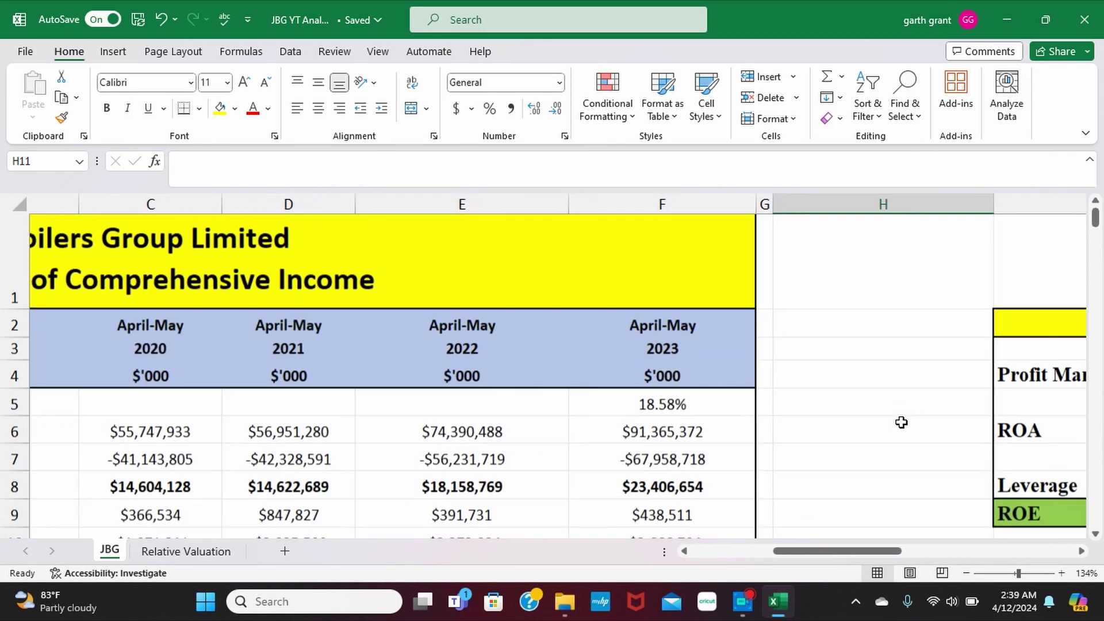
# Step: Review the profit margin row of the DuPont Analysis table from 2019 to 2023 alongside the 2023 income statement column
pyautogui.hscroll(5, 899, 422)
pyautogui.hscroll(5, 901, 422)
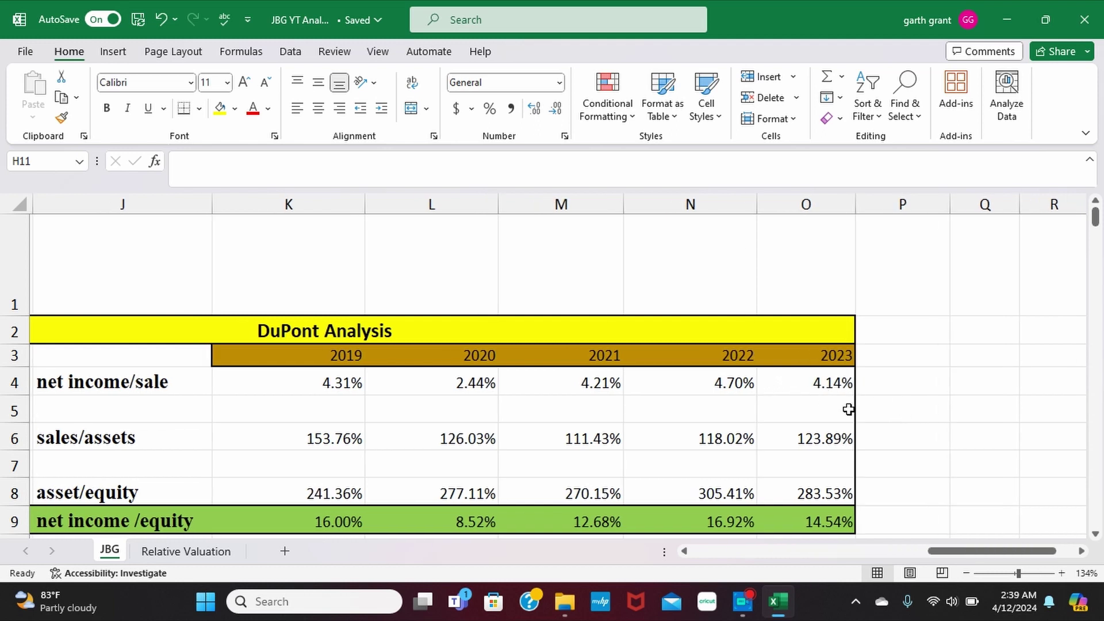
pyautogui.hscroll(-5, 791, 382)
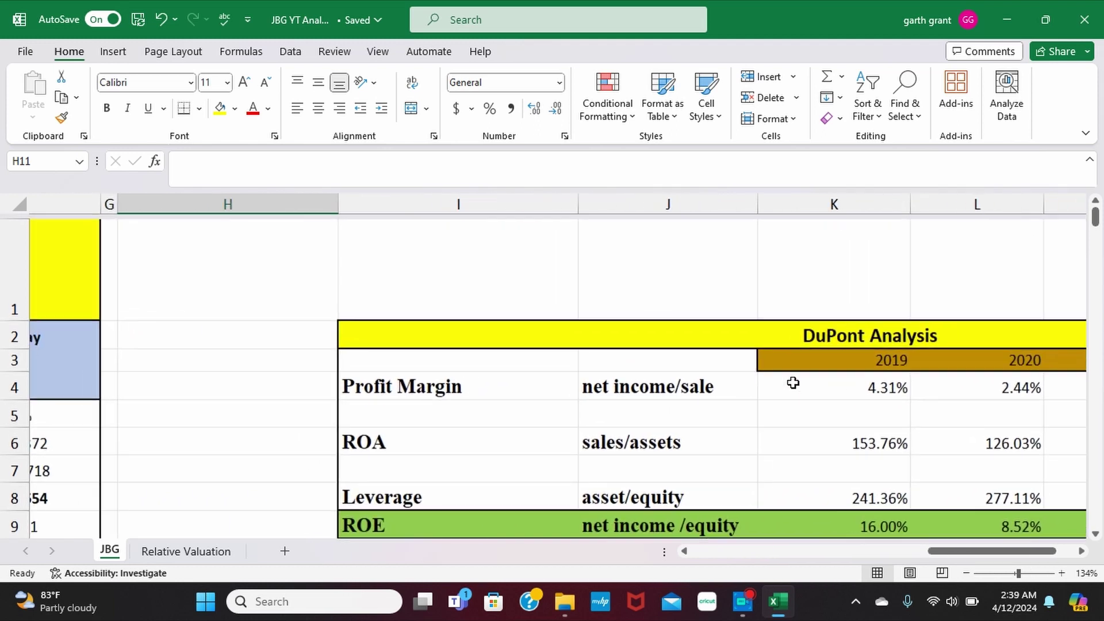
pyautogui.hscroll(-1, 793, 382)
pyautogui.scroll(-1, 793, 382)
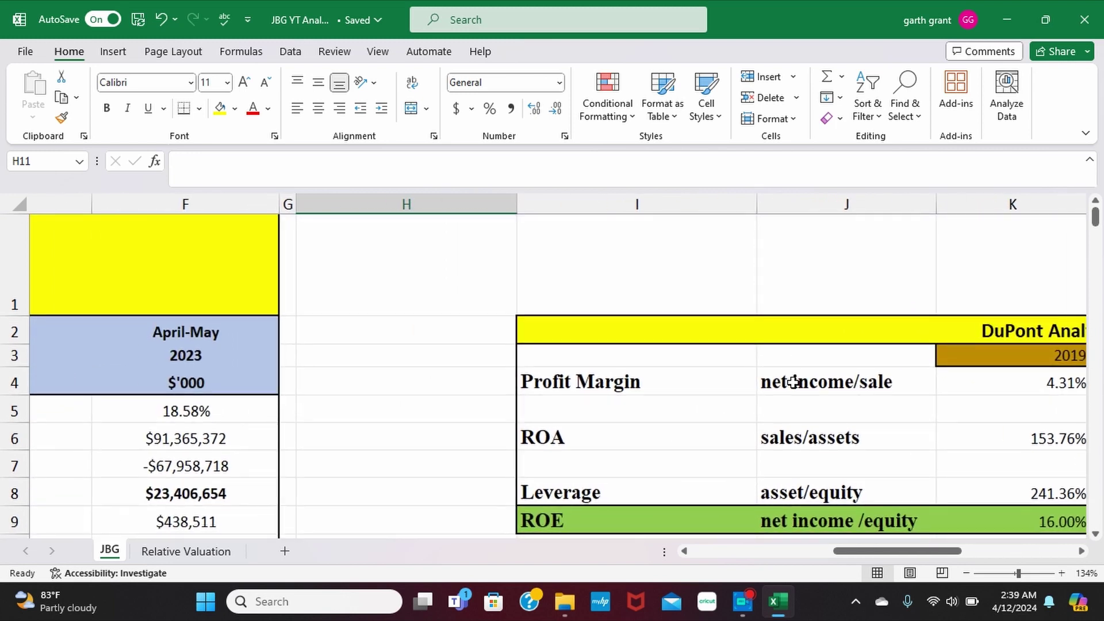
pyautogui.hscroll(3, 794, 383)
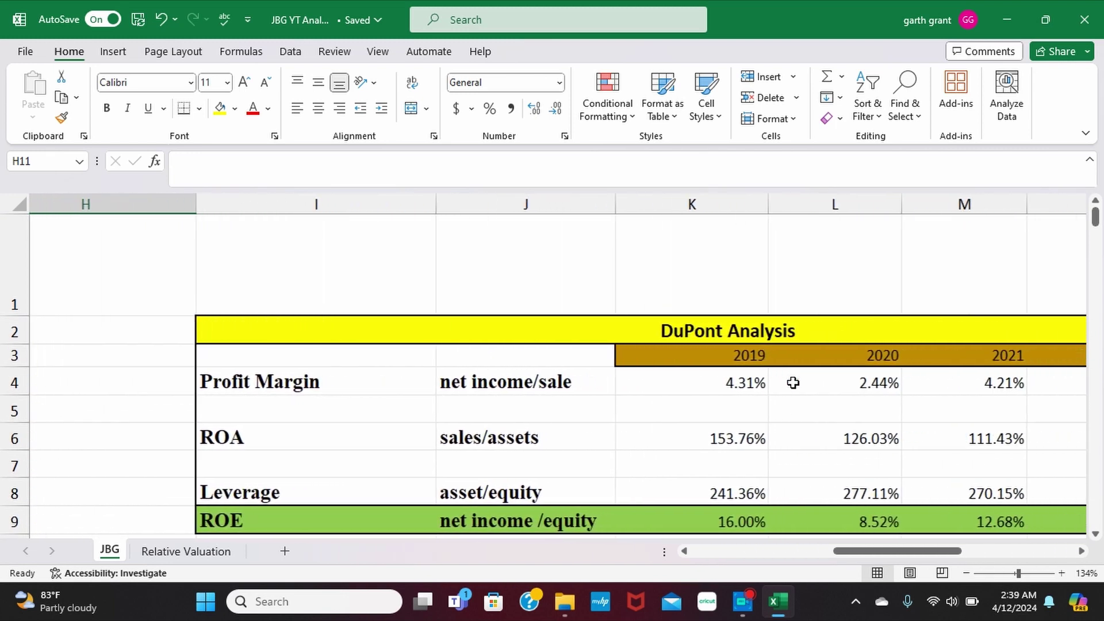
pyautogui.hscroll(1, 792, 383)
pyautogui.scroll(-2, 793, 383)
pyautogui.hscroll(2, 793, 382)
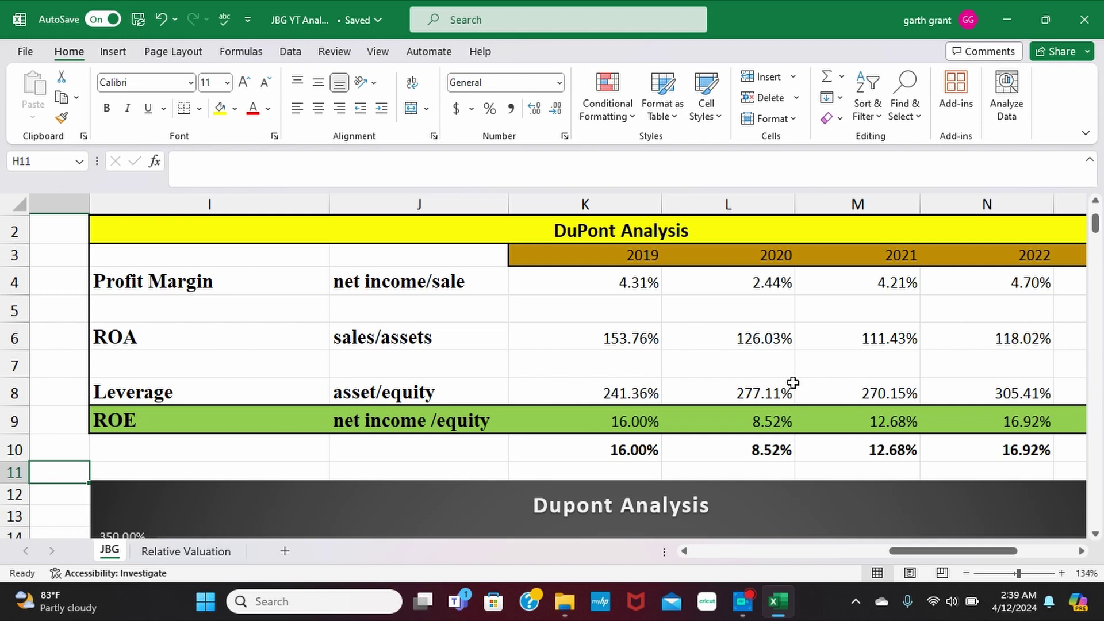
# Step: Inspect the sales/assets ratio cells for 2019, 2020 and 2022 in the ROA row of the DuPont Analysis table
pyautogui.click(620, 327)
pyautogui.scroll(-1, 620, 327)
pyautogui.hscroll(1, 620, 327)
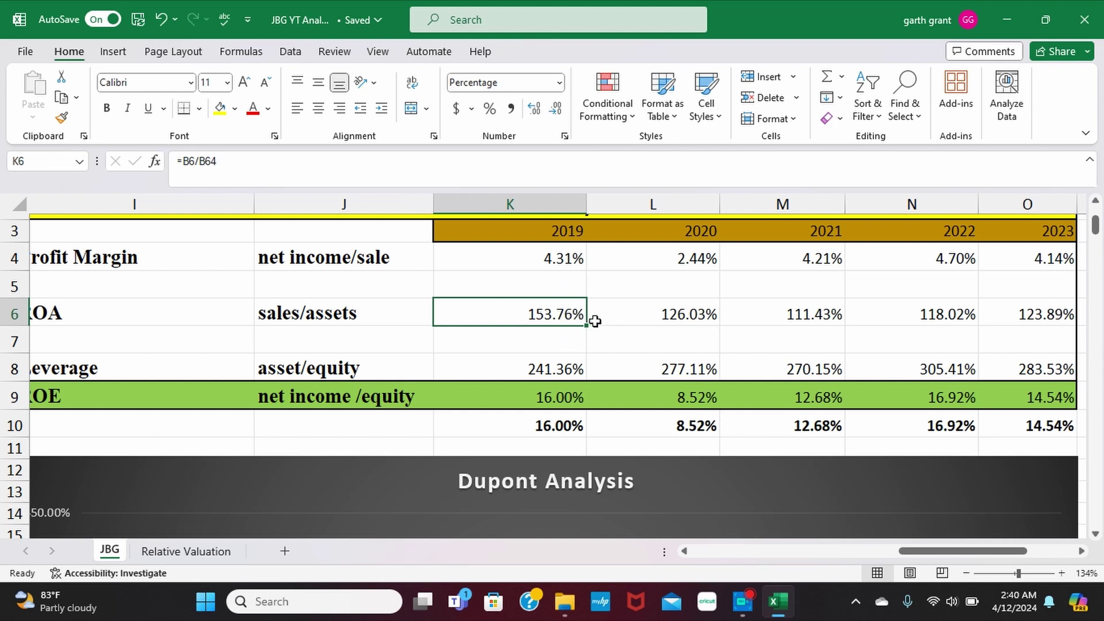
pyautogui.click(666, 316)
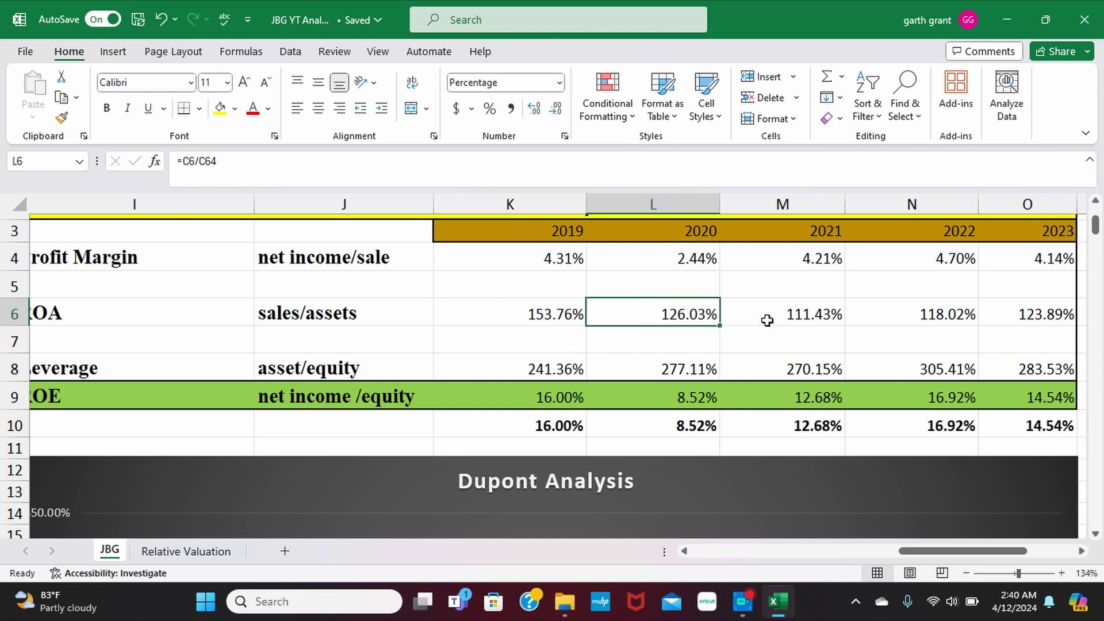
pyautogui.click(943, 316)
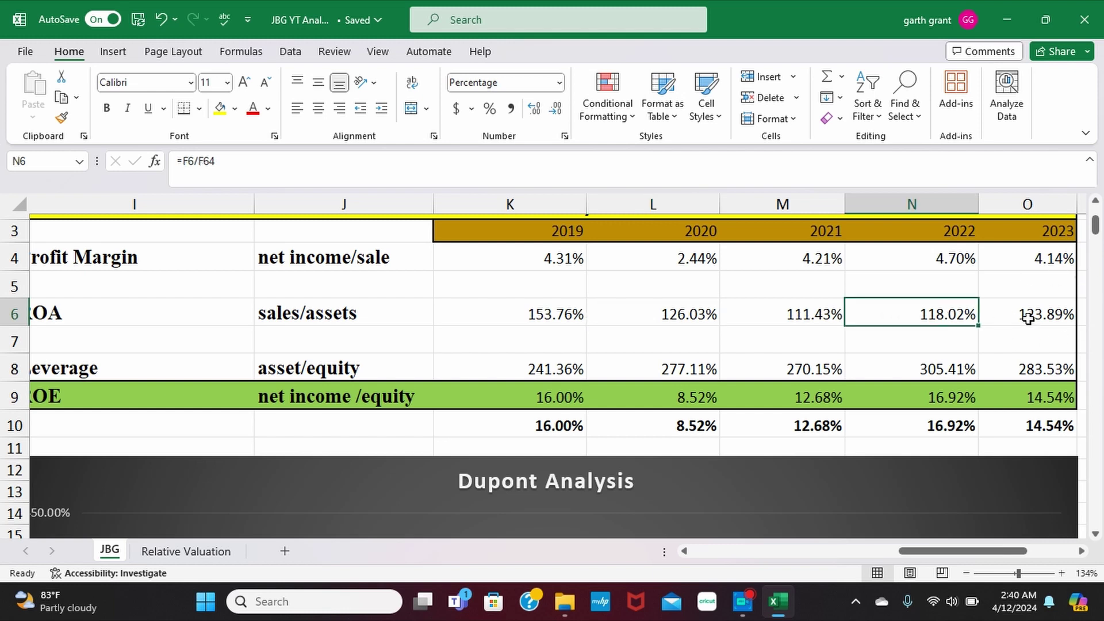
# Step: Check the Total Assets figures in row 64 of the balance sheet for each year from 2019 to 2023
pyautogui.scroll(-5, 865, 312)
pyautogui.hscroll(-4, 866, 312)
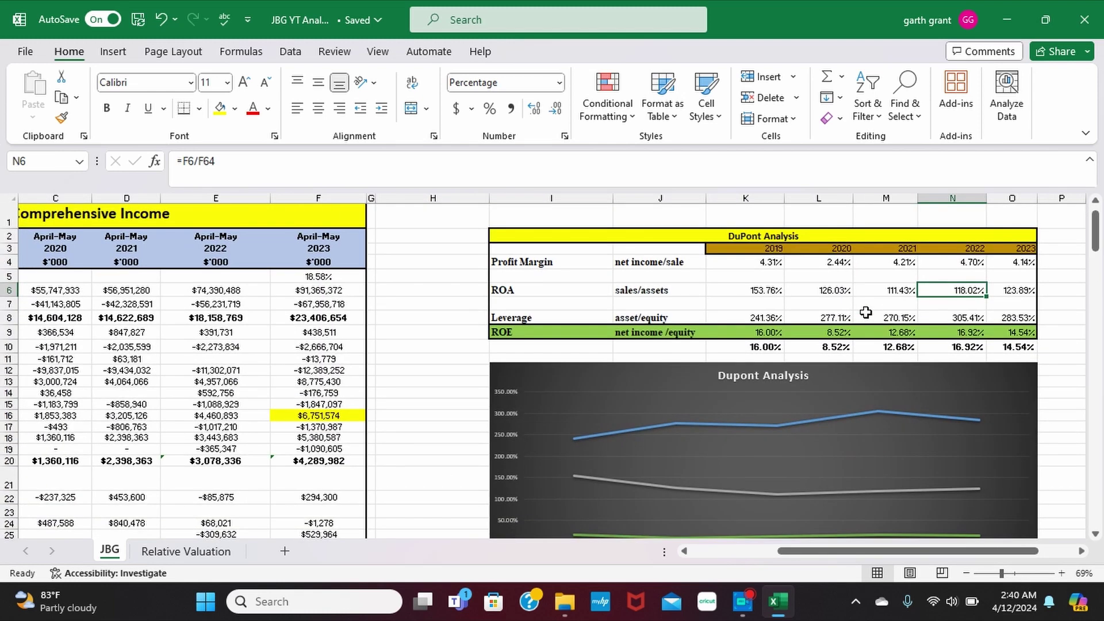
pyautogui.scroll(-15, 865, 312)
pyautogui.scroll(5, 865, 312)
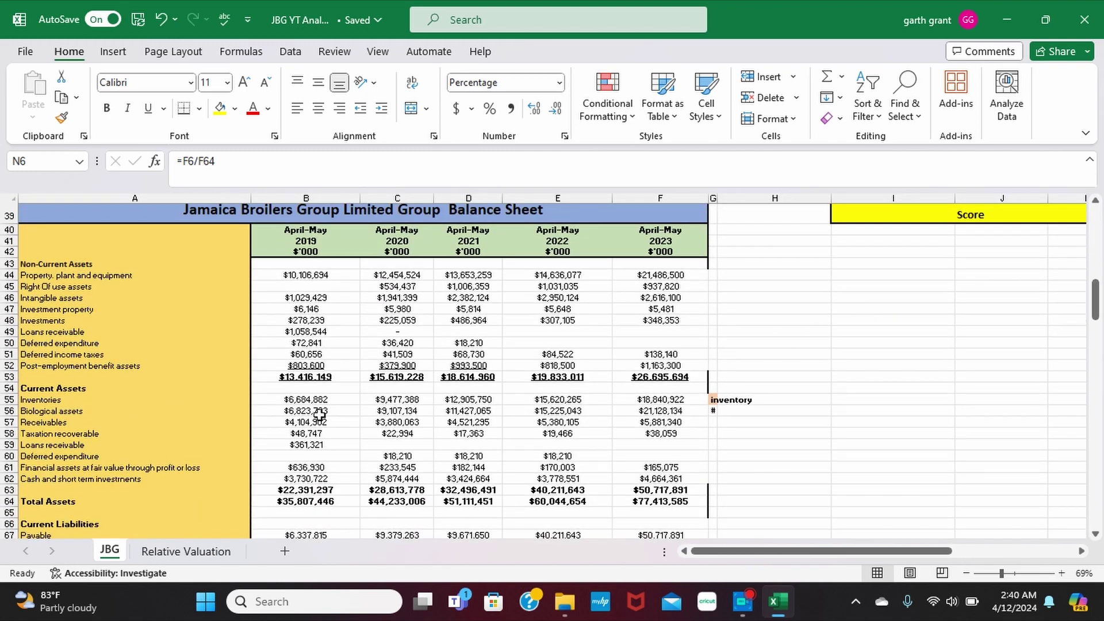
pyautogui.scroll(7, 319, 416)
pyautogui.click(716, 418)
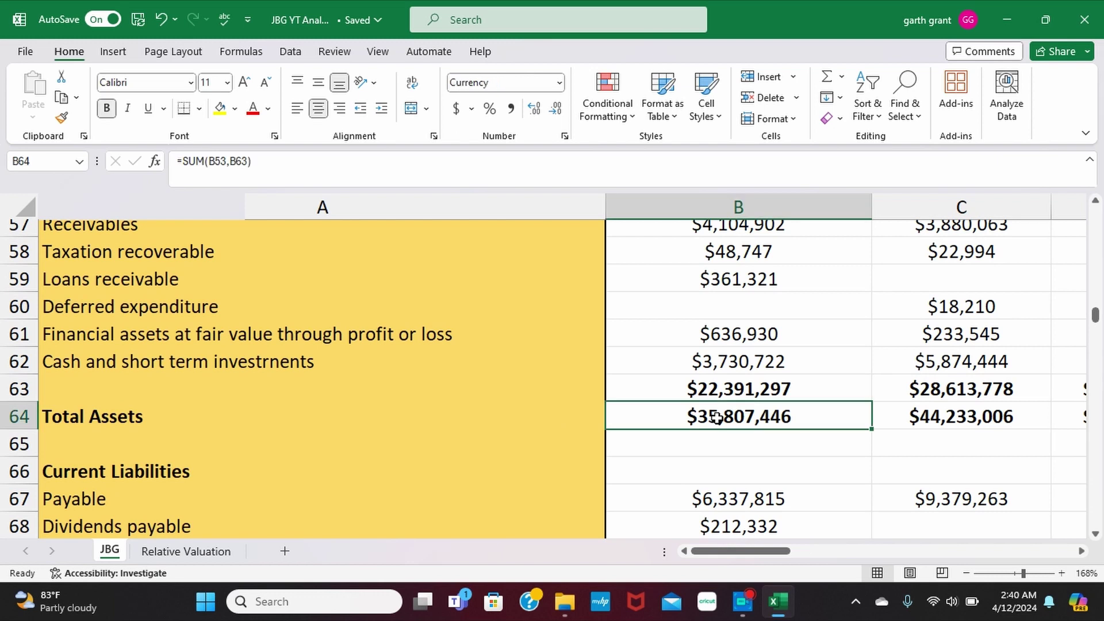
pyautogui.hscroll(2, 716, 418)
pyautogui.scroll(-2, 716, 419)
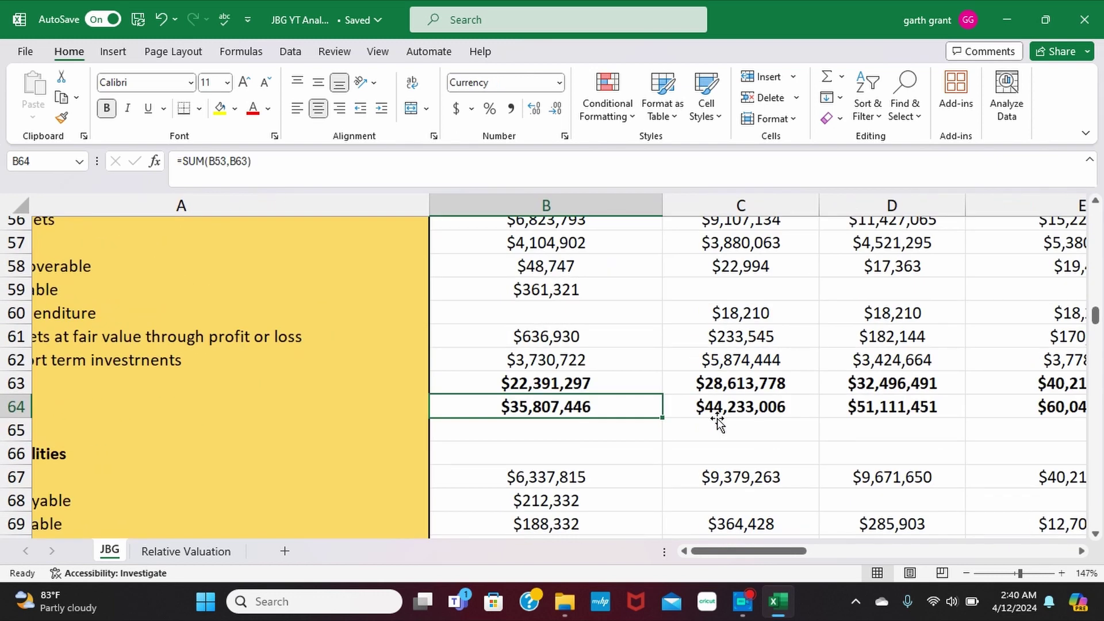
pyautogui.click(717, 418)
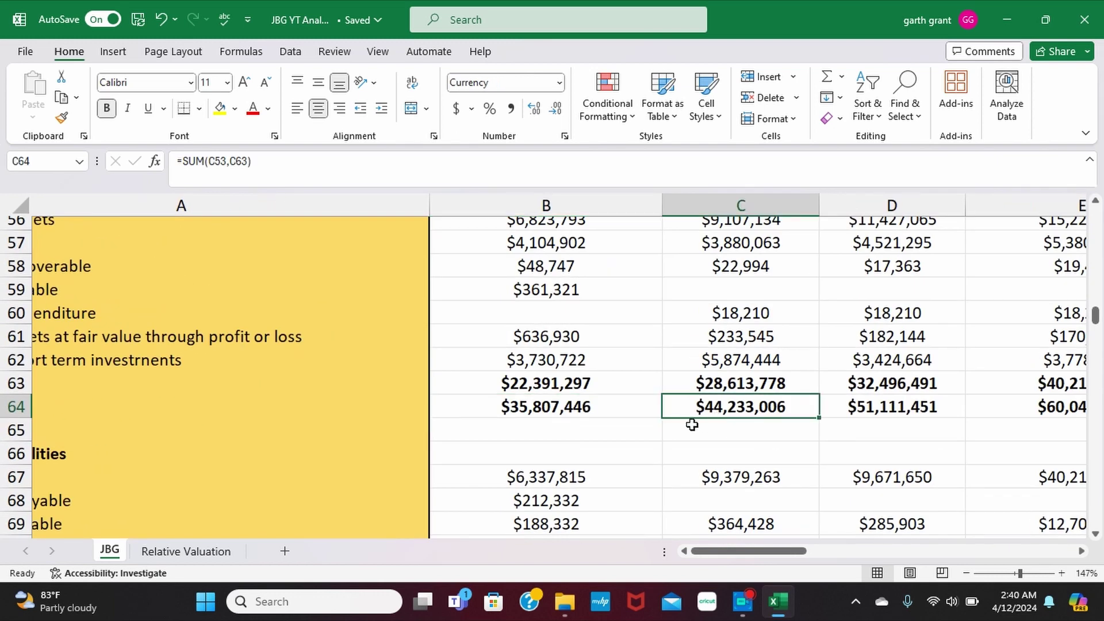
pyautogui.press('Right')
pyautogui.hscroll(3, 692, 423)
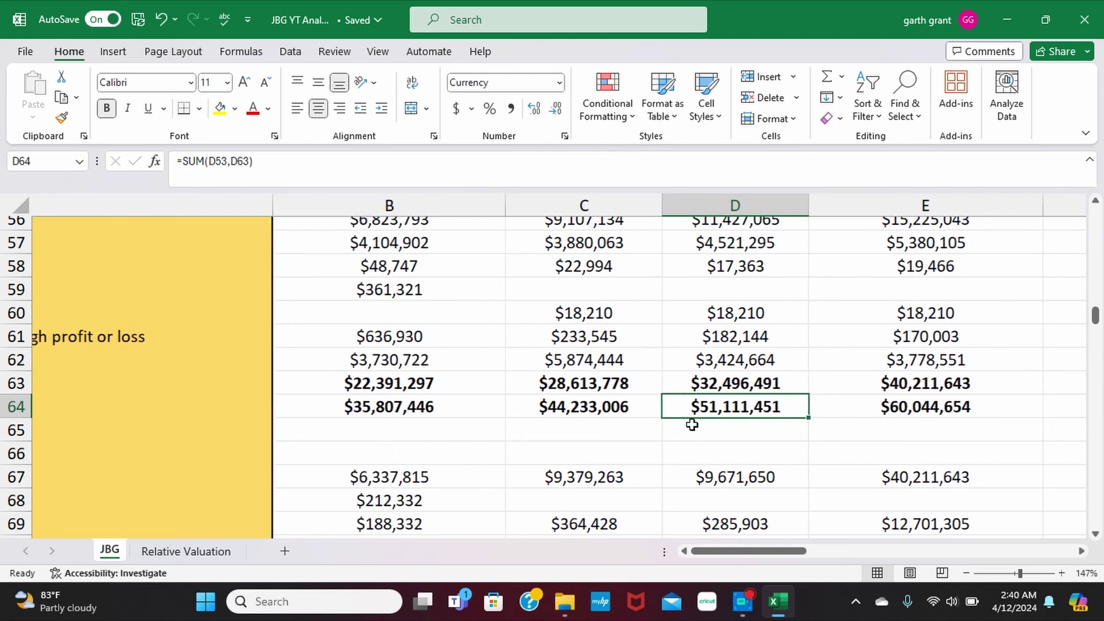
pyautogui.click(911, 404)
pyautogui.hscroll(3, 911, 404)
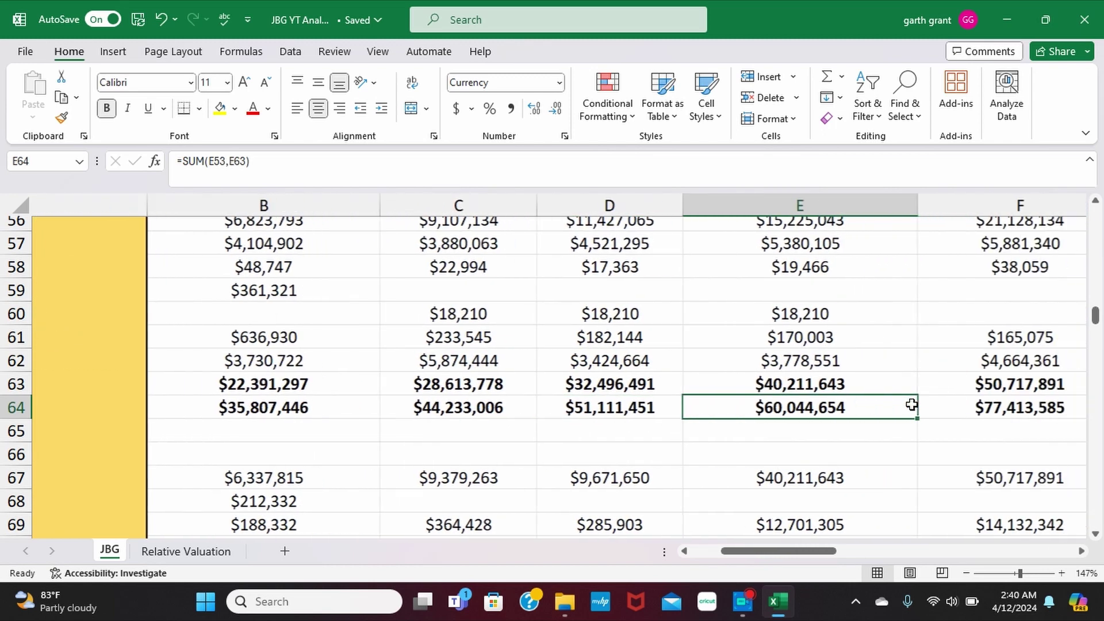
pyautogui.press('Down')
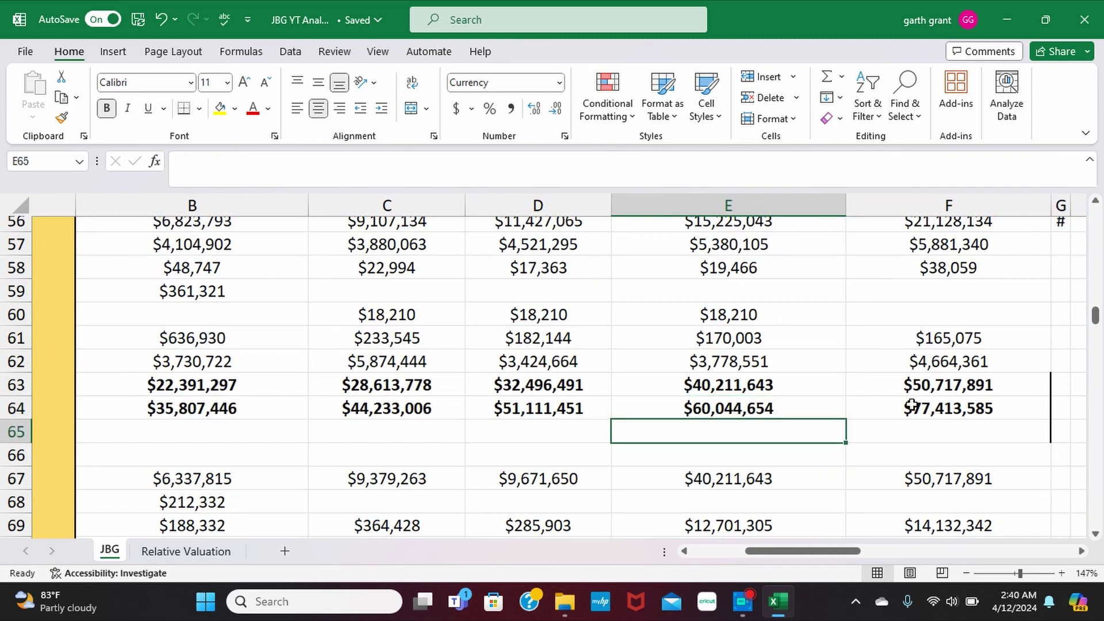
pyautogui.press('Up')
pyautogui.press('Right')
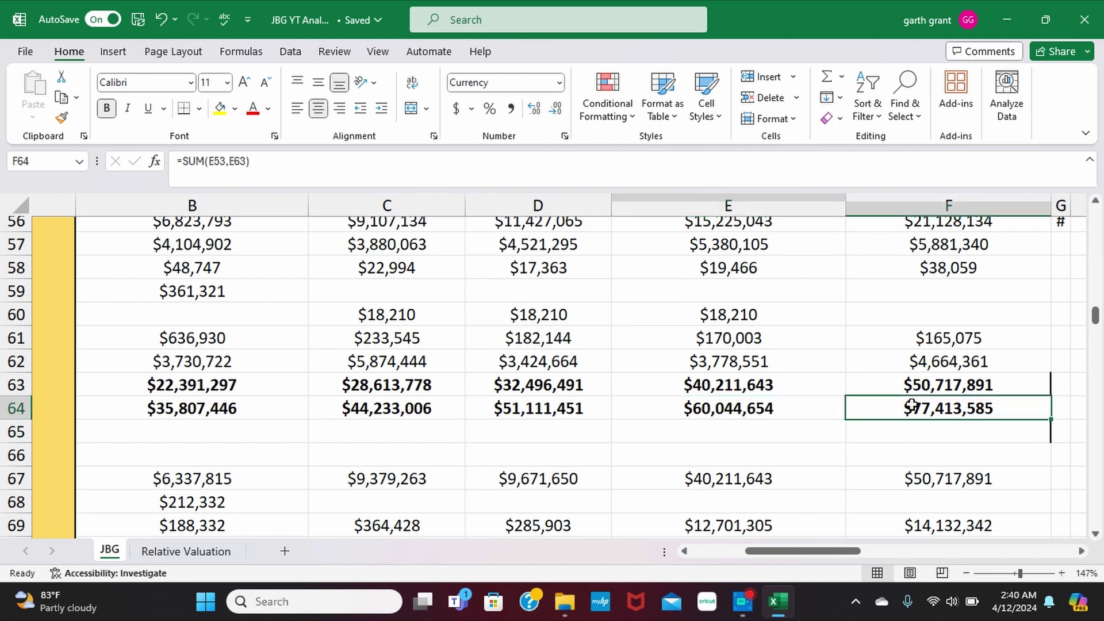
# Step: Return from the balance sheet to the DuPont Analysis table and compare its sales/assets and leverage ratios across the years
pyautogui.scroll(-3, 912, 406)
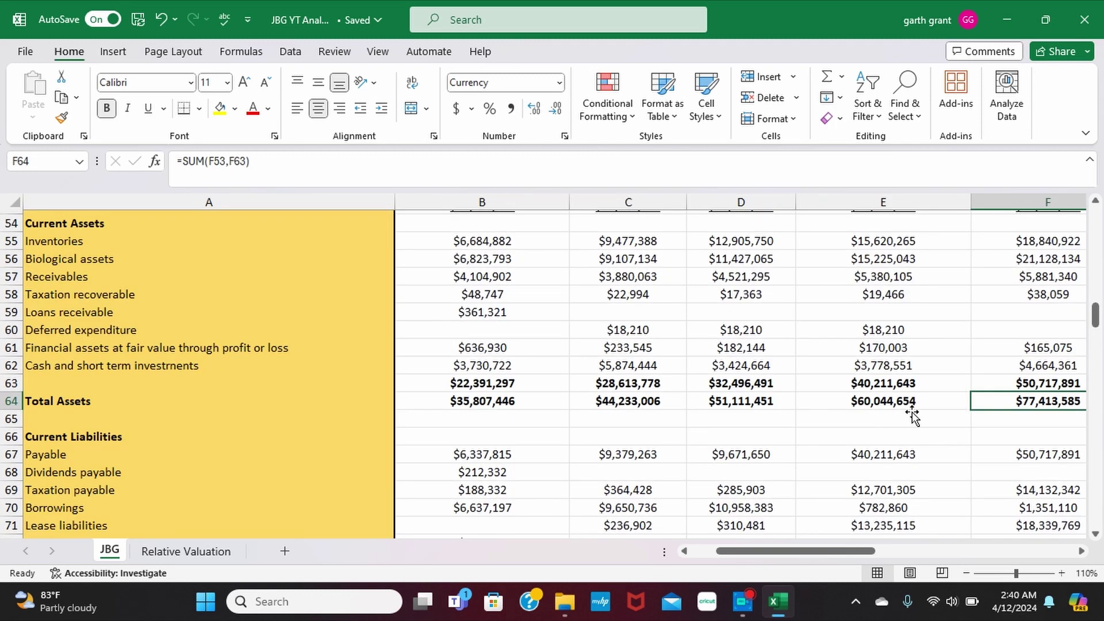
pyautogui.scroll(4, 912, 410)
pyautogui.hscroll(3, 912, 414)
pyautogui.scroll(2, 913, 413)
pyautogui.hscroll(1, 912, 414)
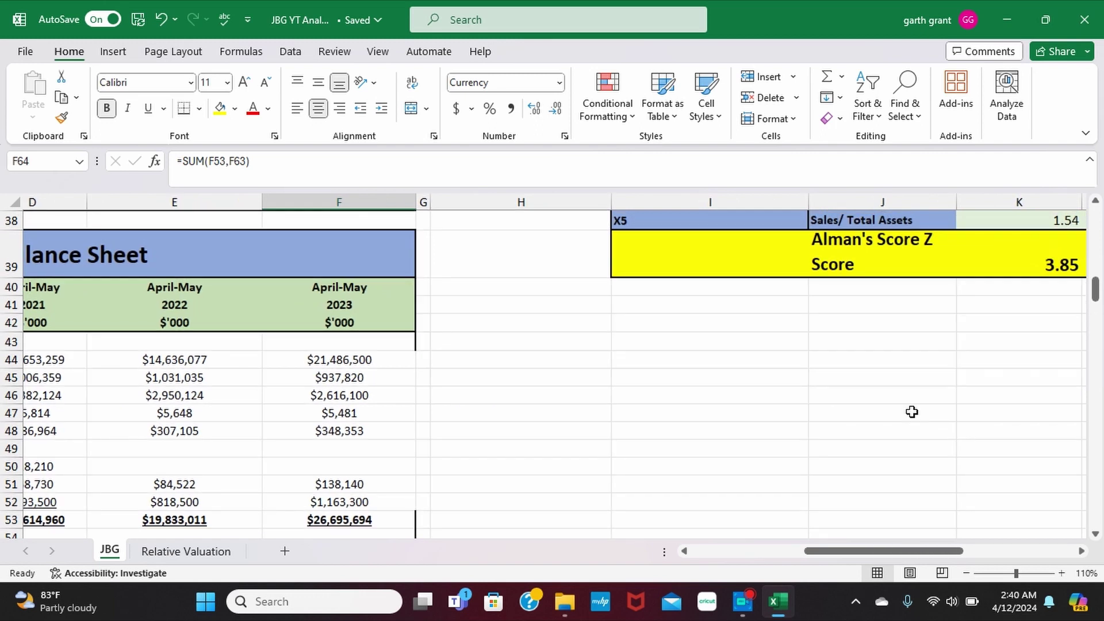
pyautogui.scroll(6, 912, 413)
pyautogui.hscroll(2, 912, 414)
pyautogui.scroll(6, 912, 411)
pyautogui.hscroll(2, 912, 412)
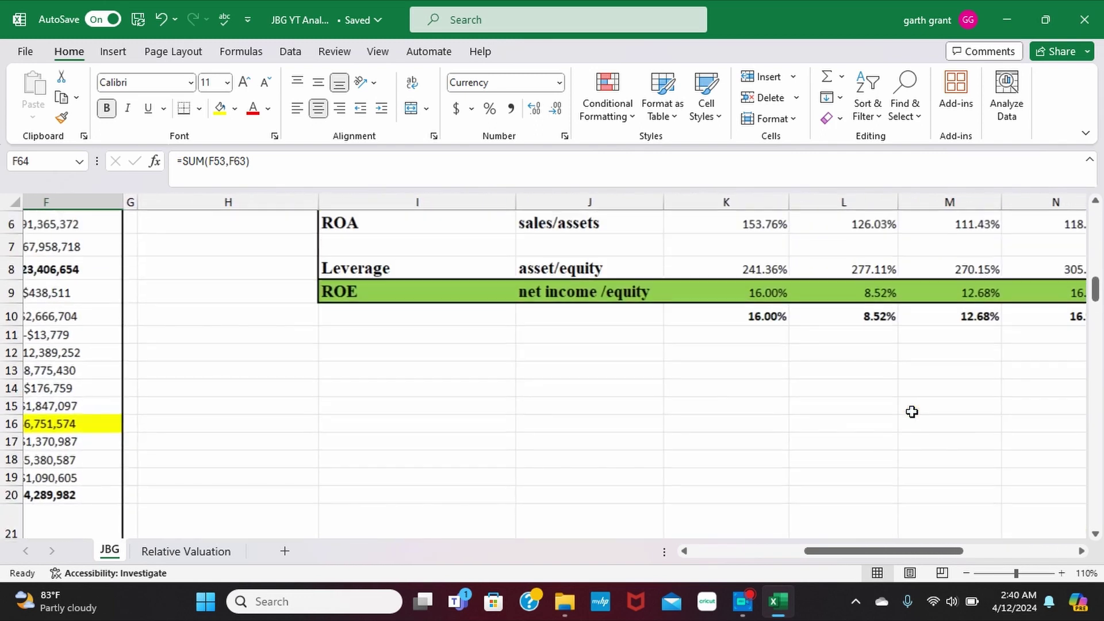
pyautogui.hscroll(1, 913, 412)
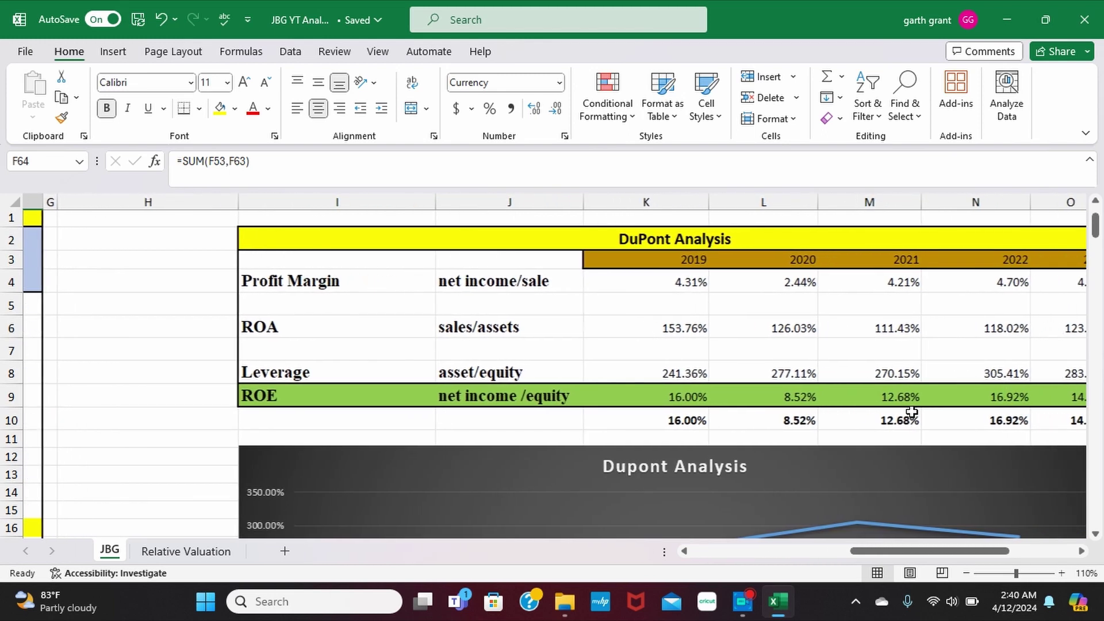
pyautogui.keyDown('ctrl'); pyautogui.scroll(2, 912, 412); pyautogui.keyUp('ctrl')
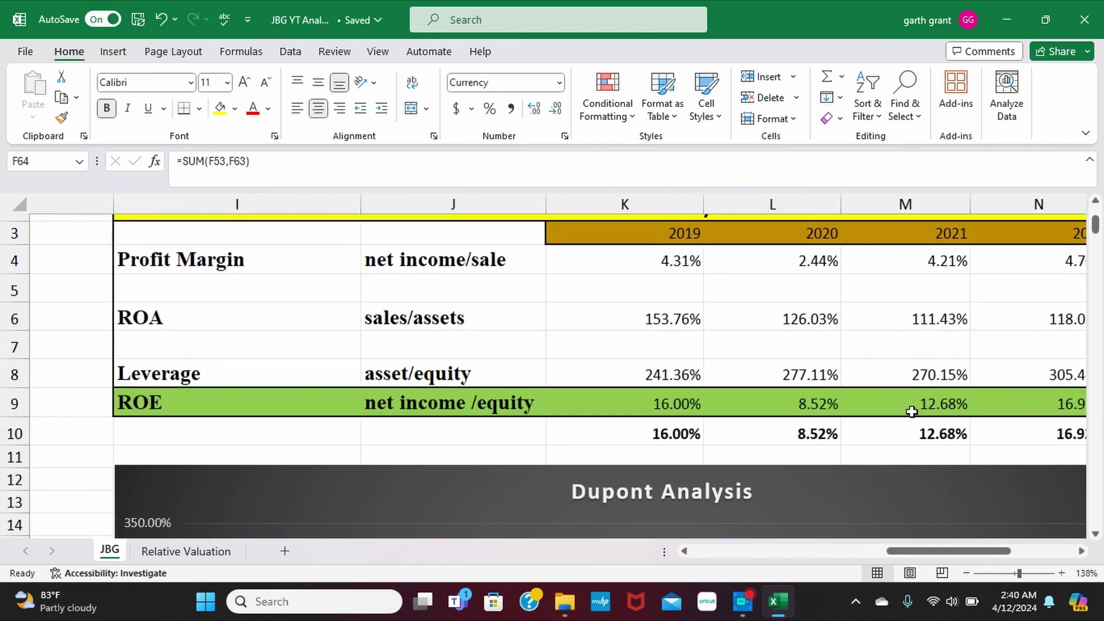
pyautogui.hscroll(1, 912, 411)
pyautogui.hscroll(-1, 914, 412)
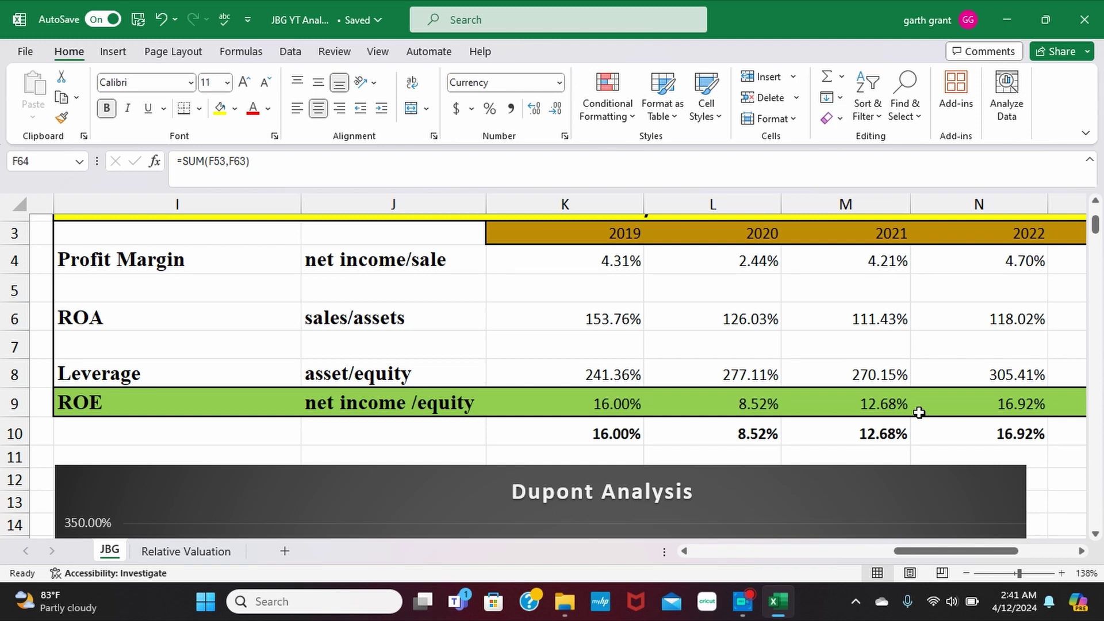
pyautogui.hscroll(2, 985, 424)
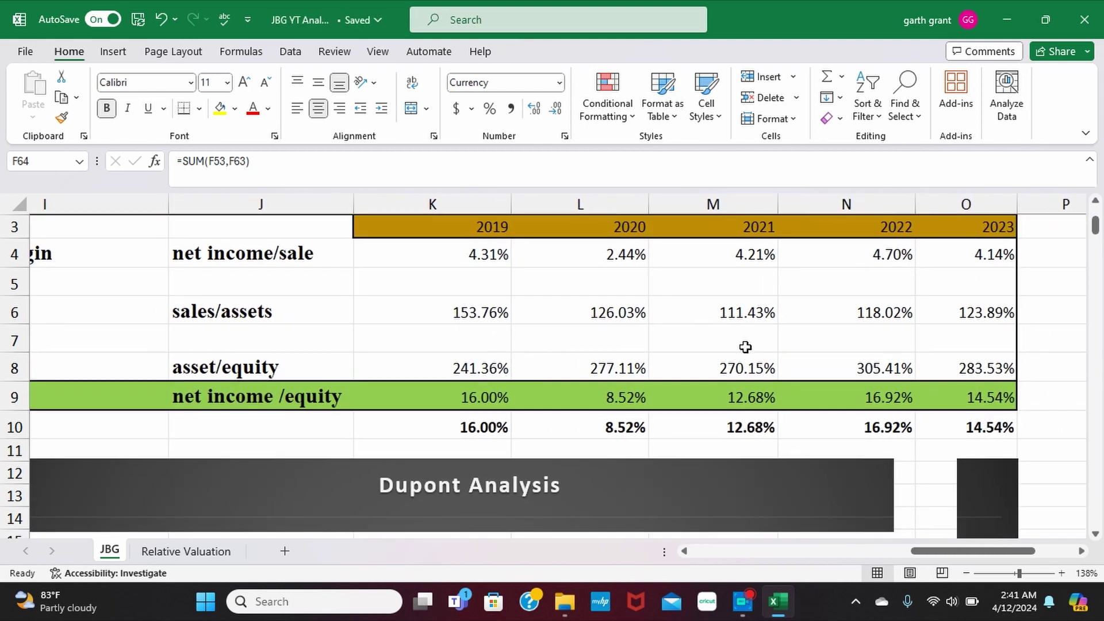
# Step: Examine the asset/equity leverage and ROE rows of the DuPont Analysis table from 2019 to 2023
pyautogui.scroll(-3, 619, 367)
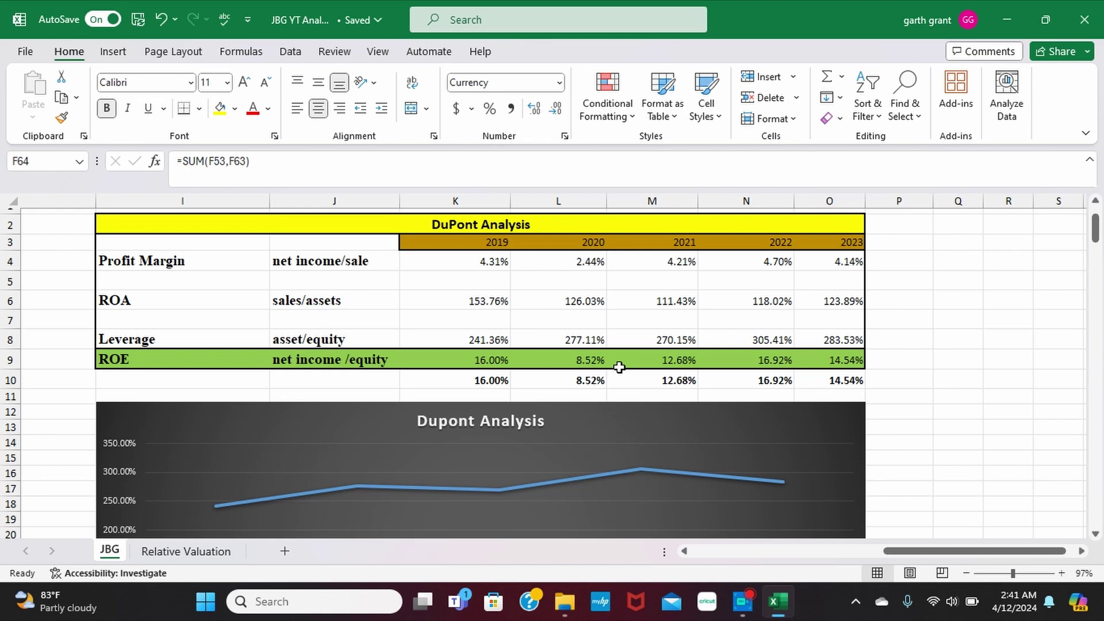
pyautogui.scroll(3, 619, 367)
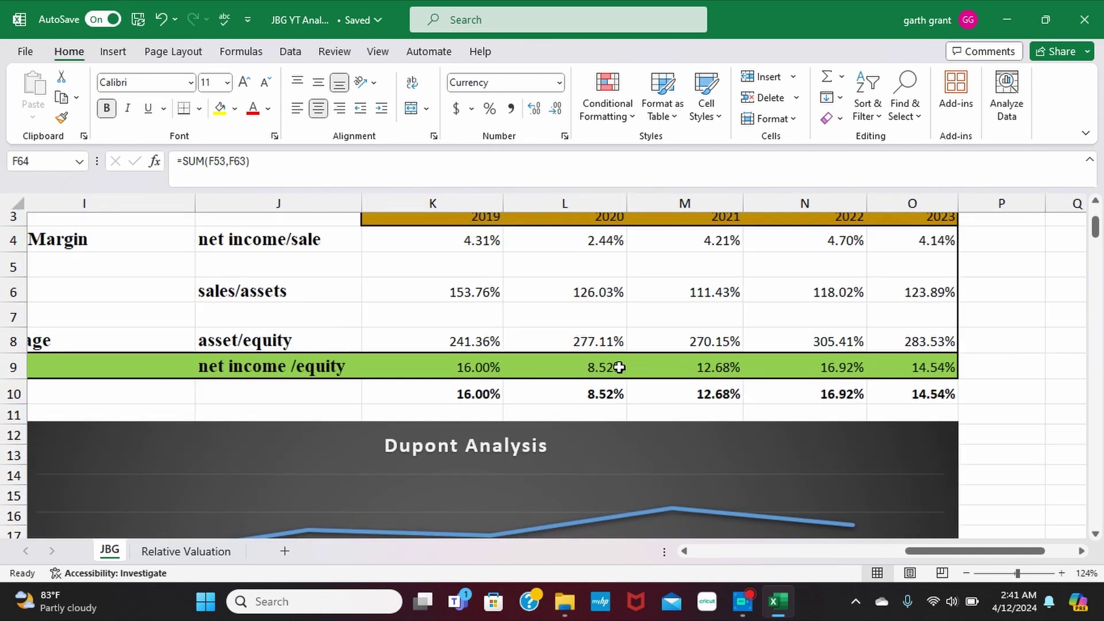
pyautogui.scroll(2, 619, 367)
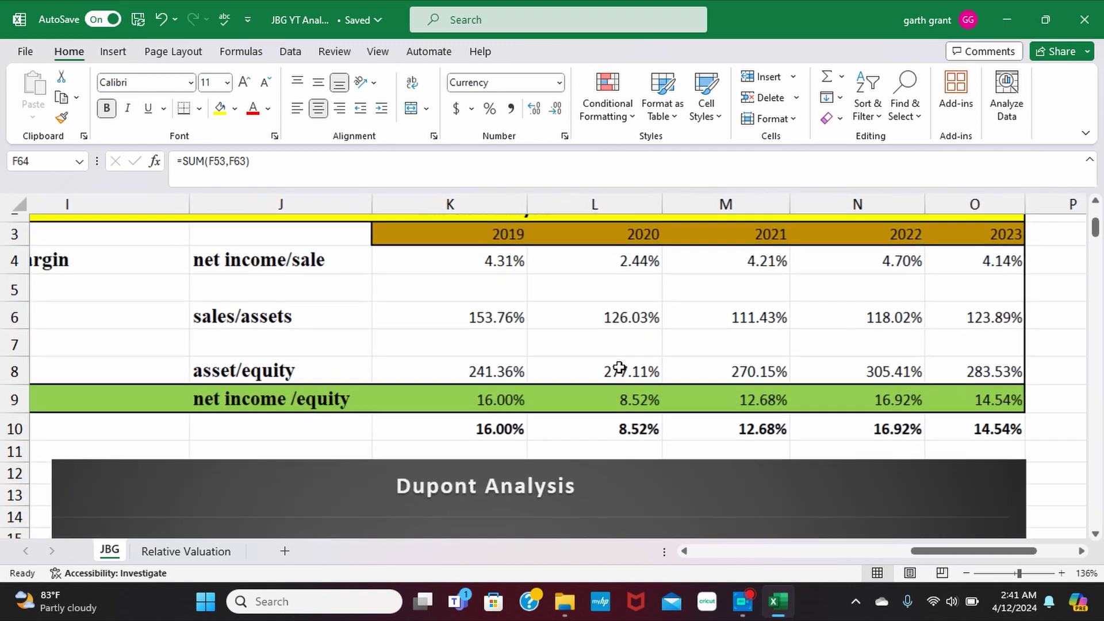
pyautogui.scroll(1, 620, 367)
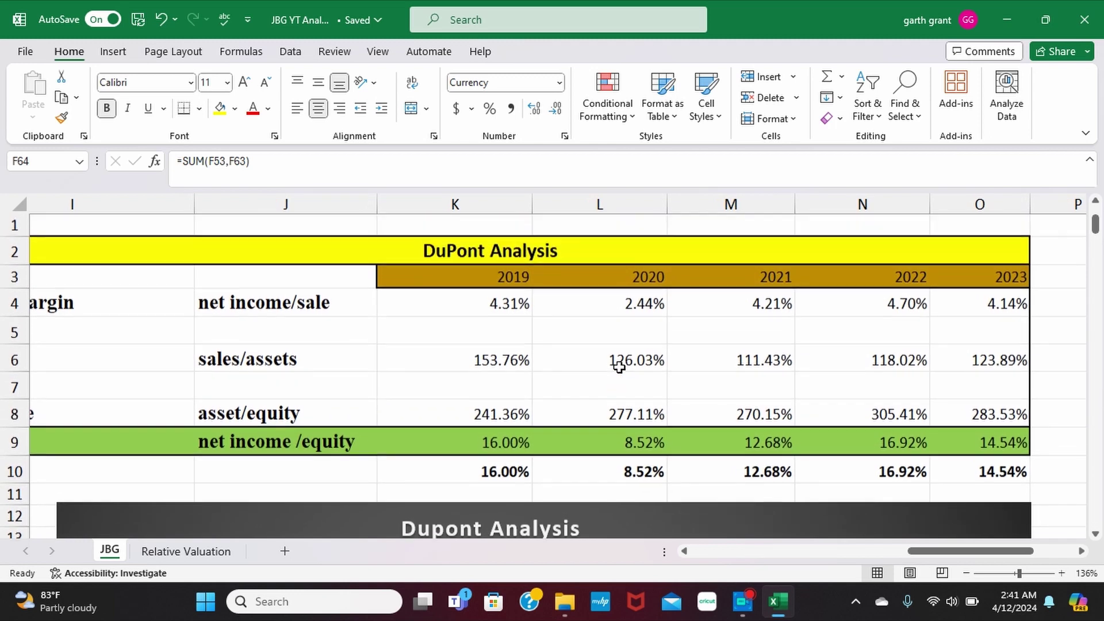
pyautogui.hscroll(-1, 619, 367)
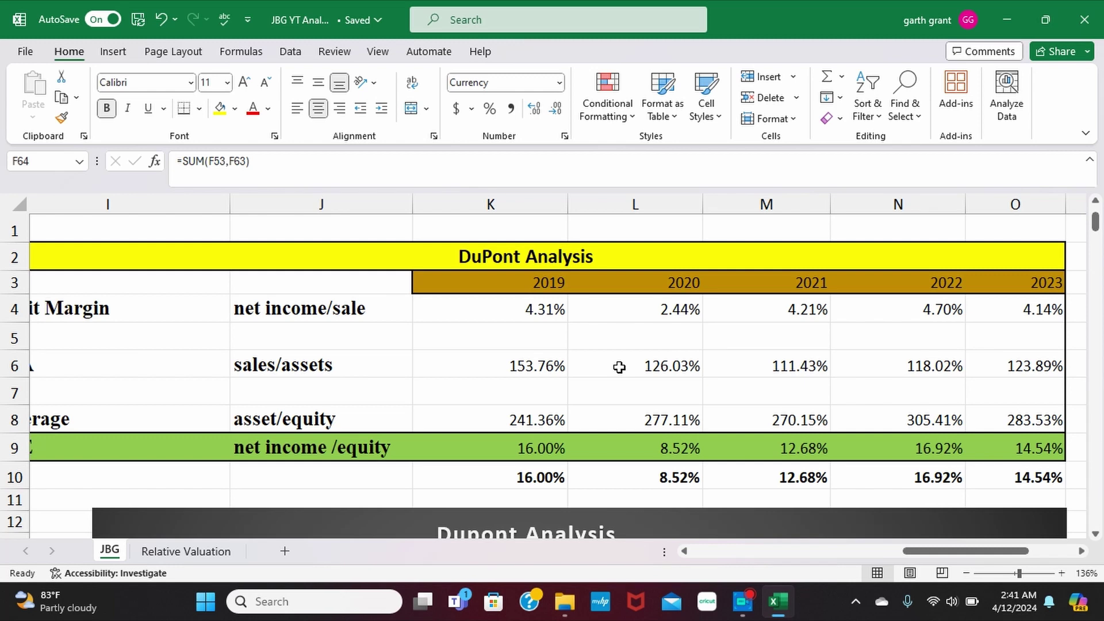
pyautogui.hscroll(2, 619, 367)
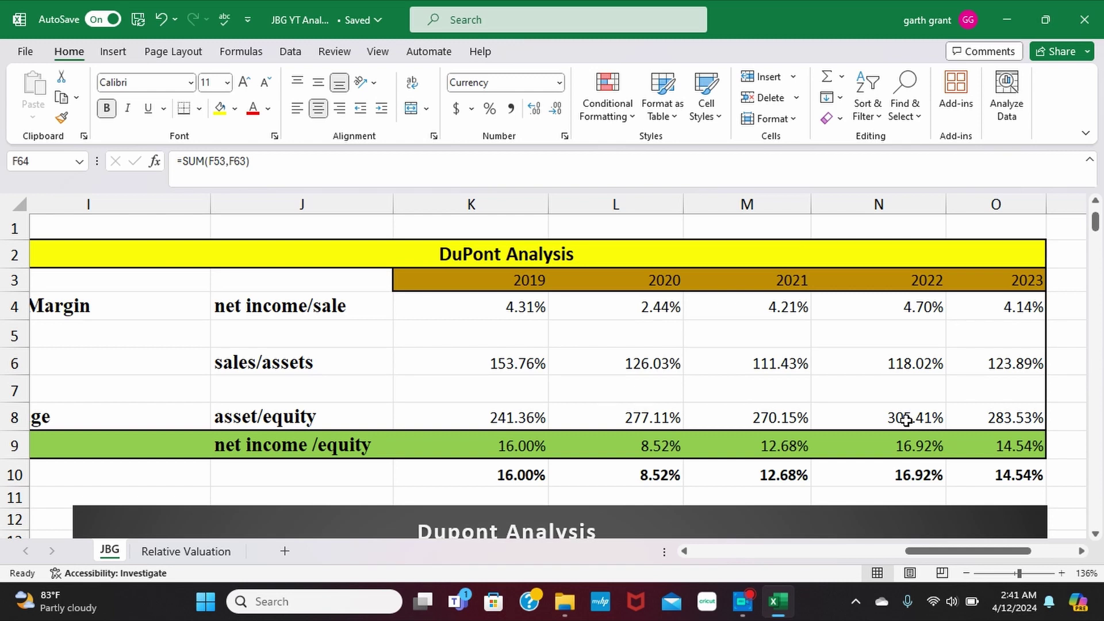
pyautogui.hscroll(2, 905, 419)
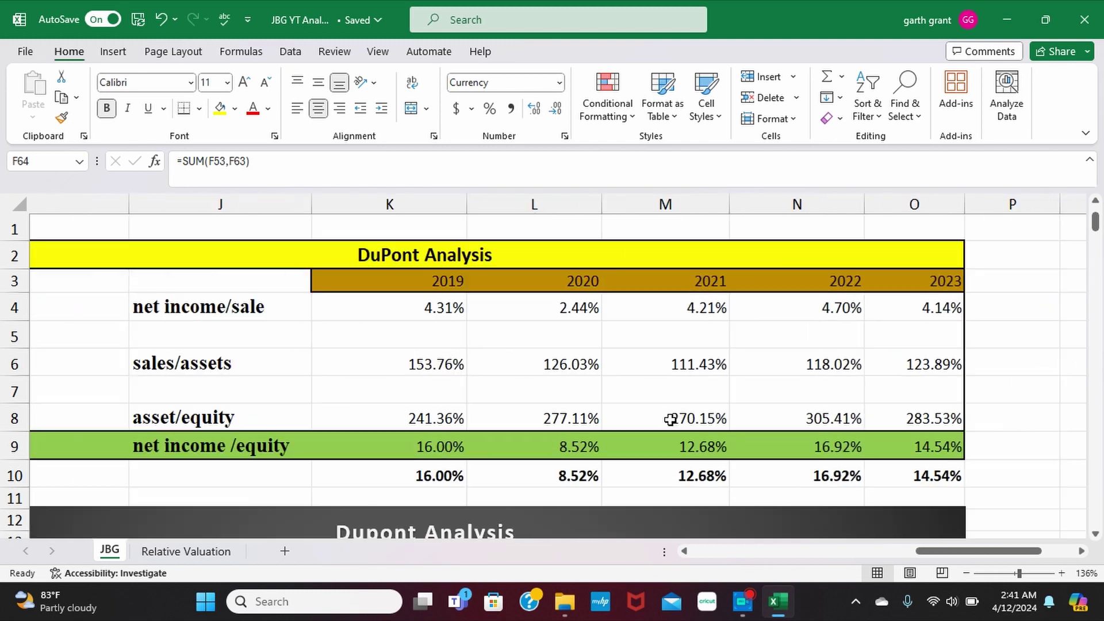
pyautogui.hscroll(-2, 408, 457)
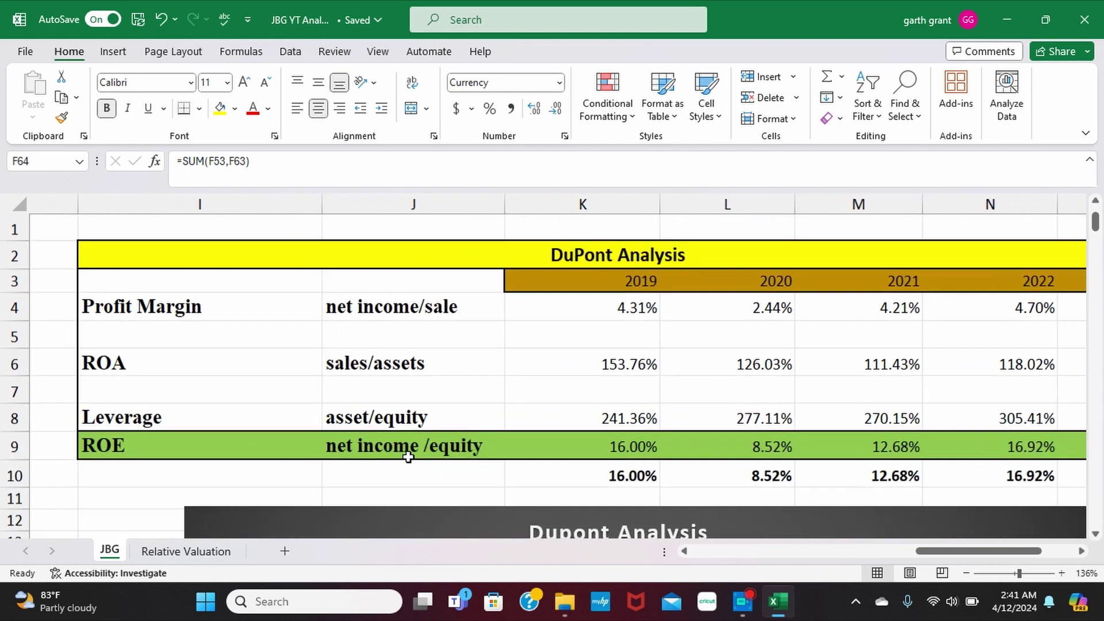
pyautogui.hscroll(-1, 408, 457)
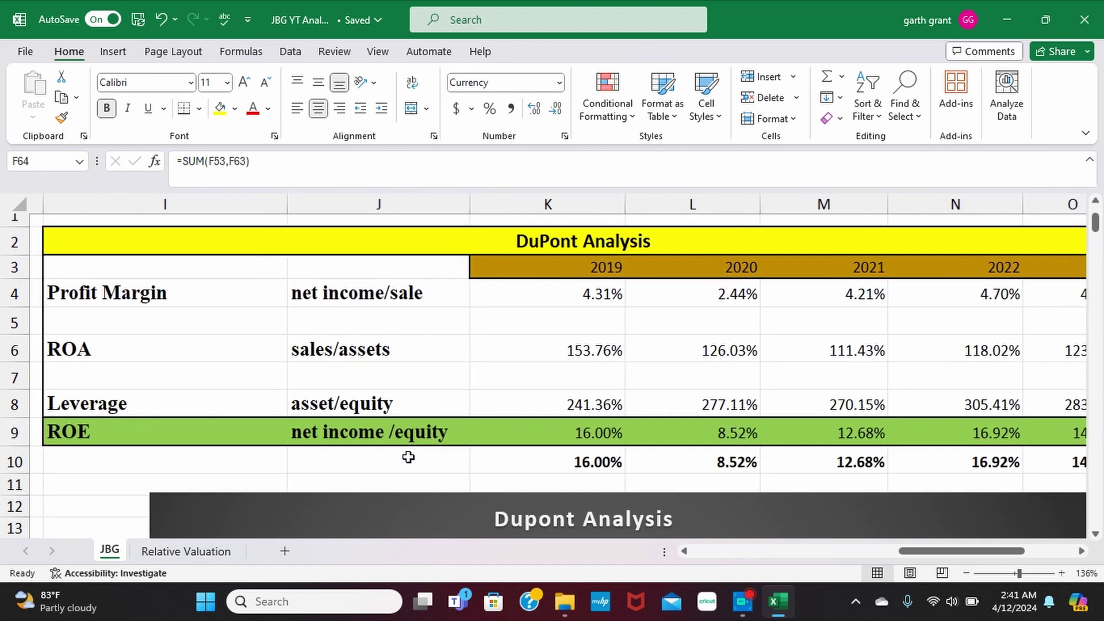
pyautogui.hscroll(2, 409, 457)
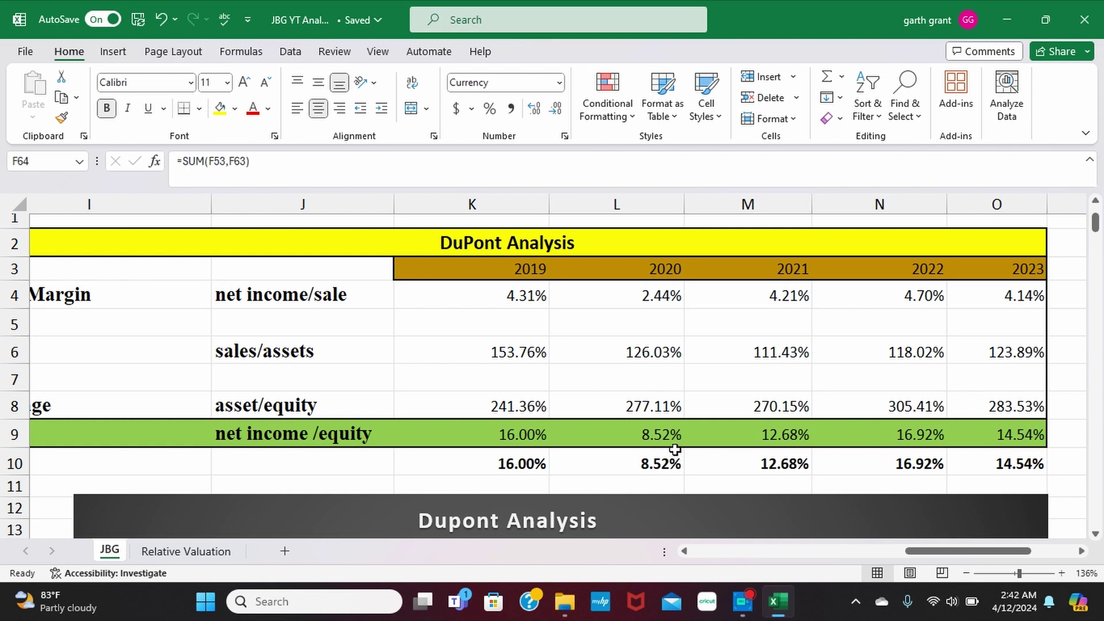
pyautogui.hscroll(2, 675, 449)
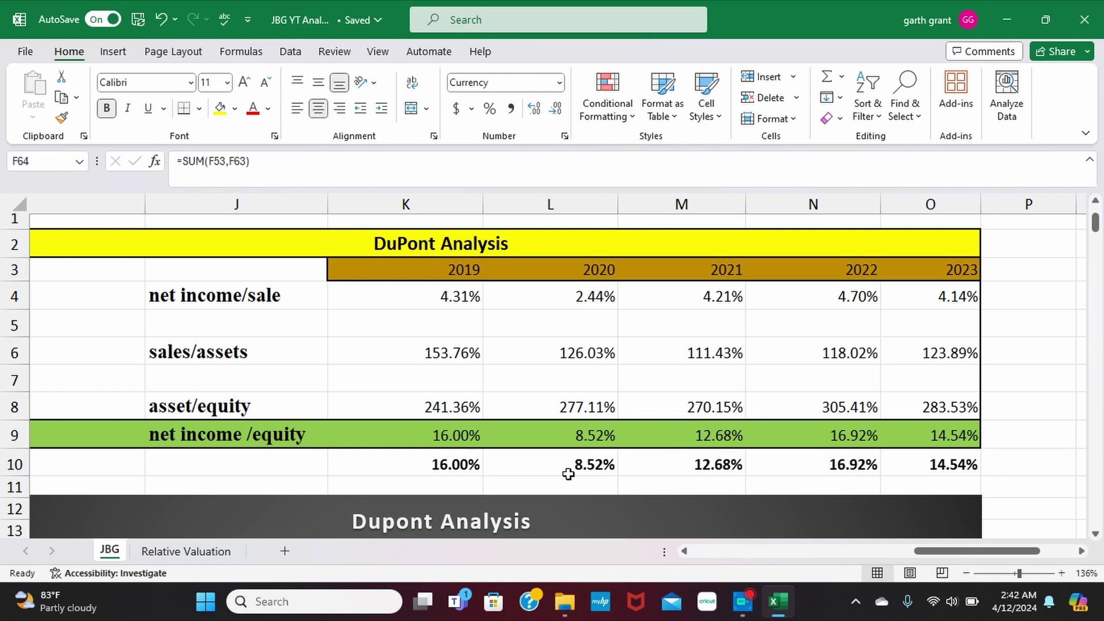
# Step: Go to the Stockholders' Equity section of the balance sheet and check the Reserves row, including the figure in E79
pyautogui.scroll(-3, 408, 452)
pyautogui.scroll(-20, 408, 451)
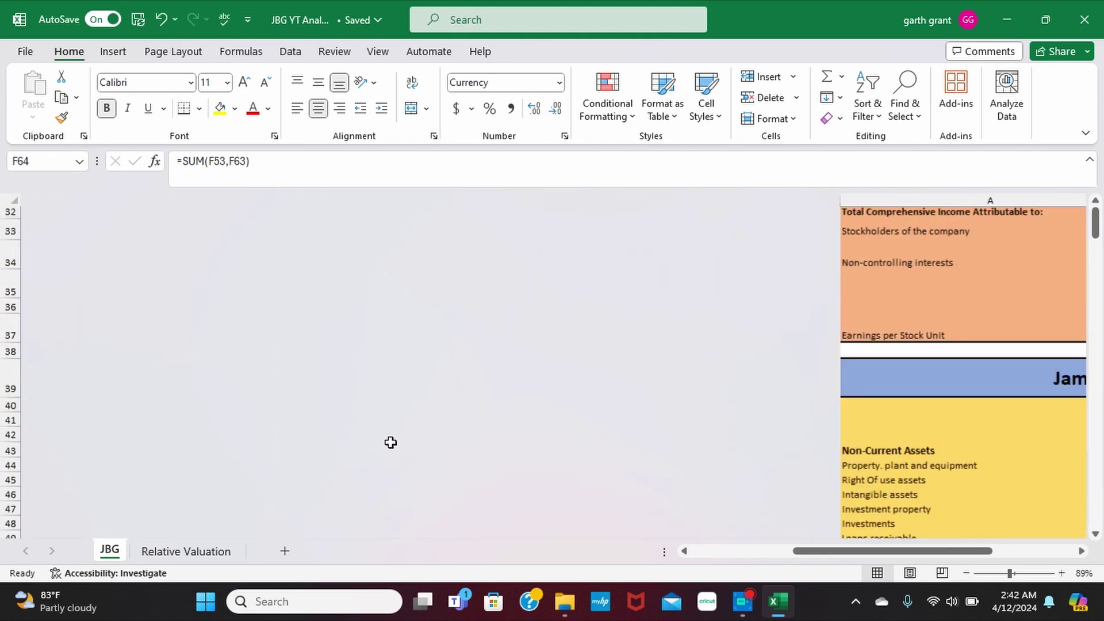
pyautogui.scroll(-17, 345, 447)
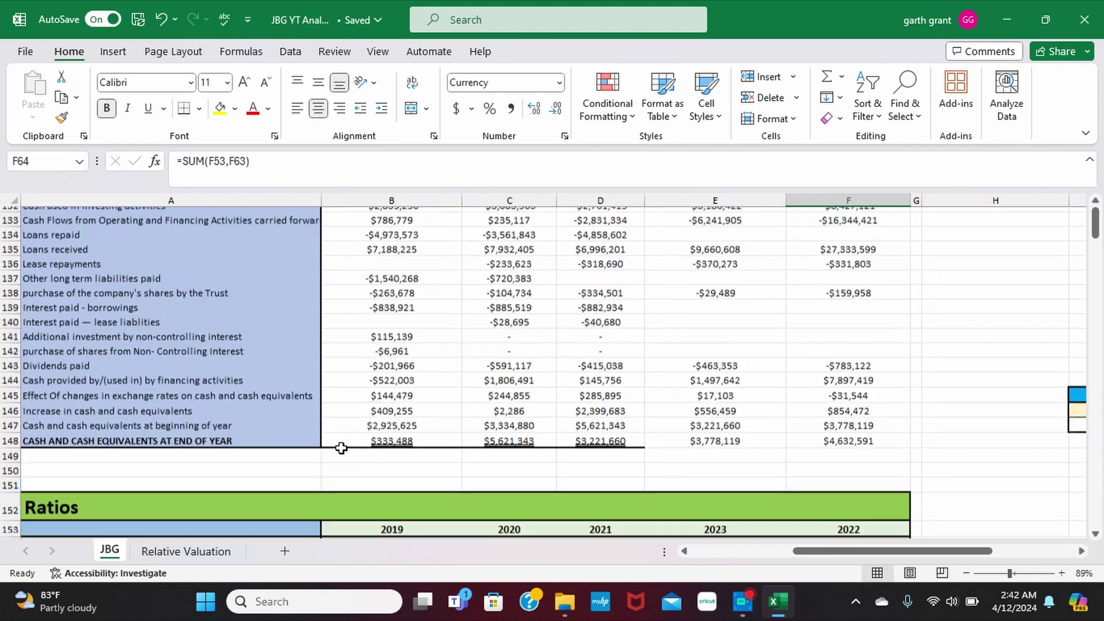
pyautogui.scroll(1, 338, 447)
pyautogui.scroll(20, 338, 447)
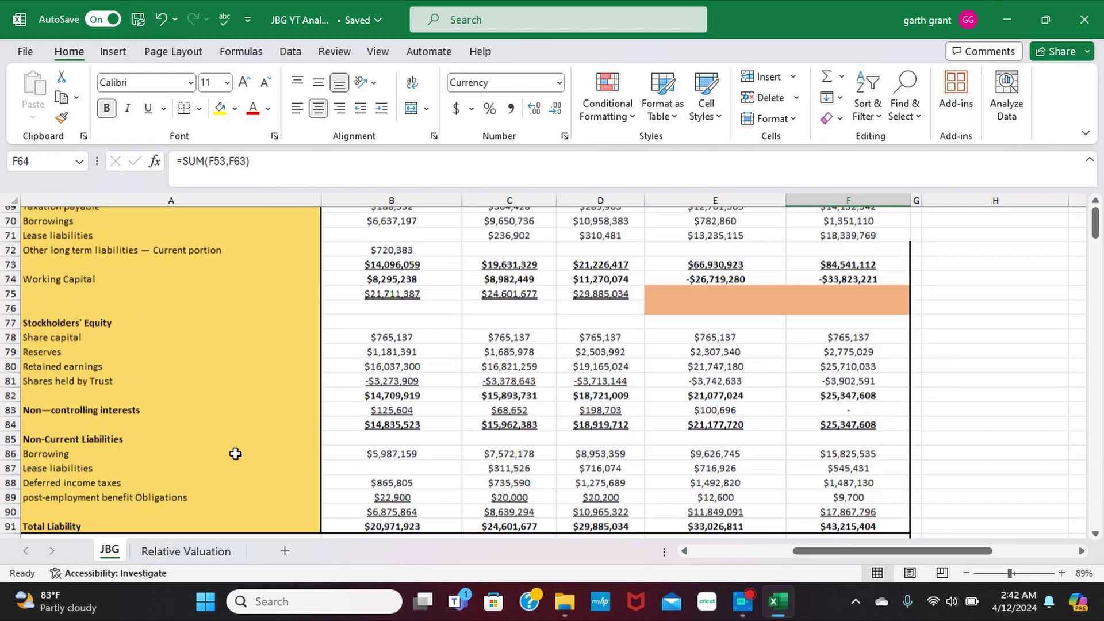
pyautogui.click(80, 364)
pyautogui.click(107, 352)
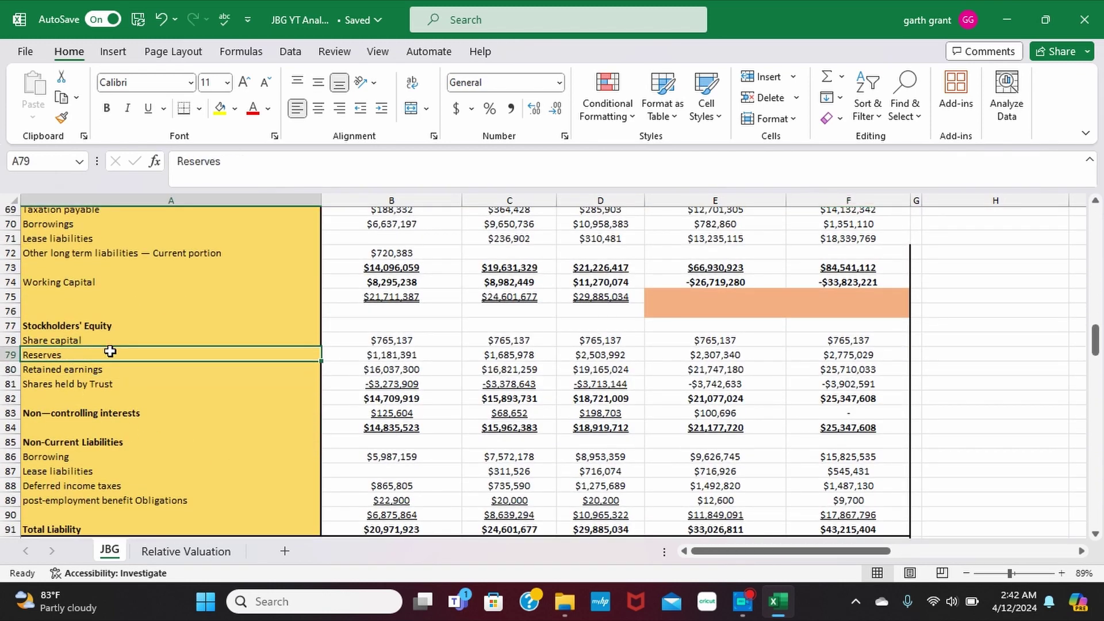
pyautogui.click(697, 352)
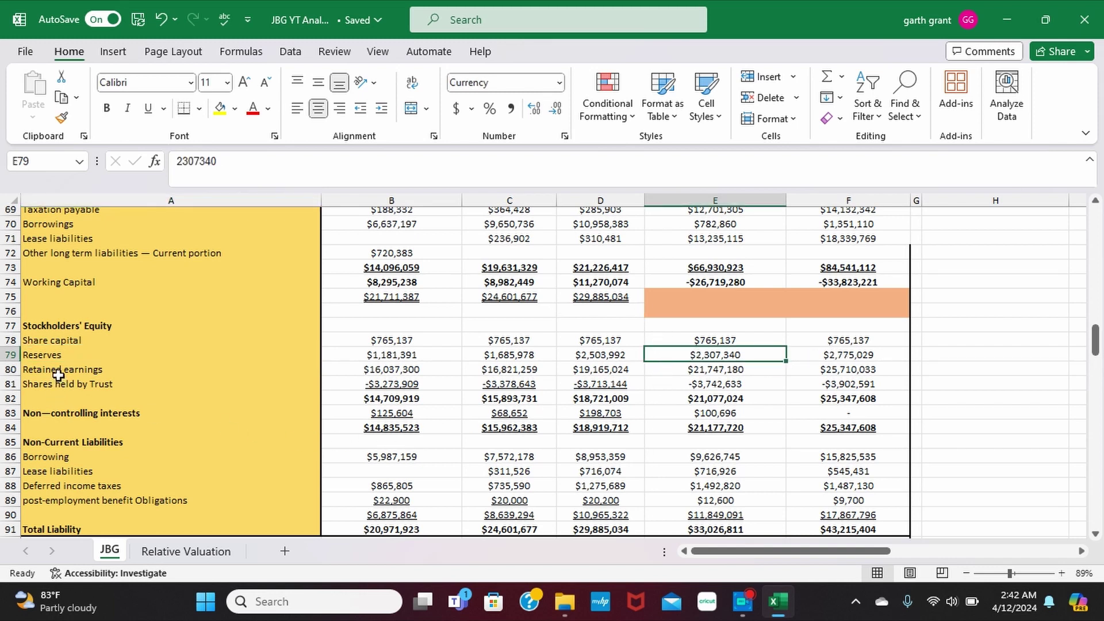
# Step: Check the Retained earnings figures in row 80 of the balance sheet for each year from 2019 to 2023
pyautogui.click(111, 369)
pyautogui.press('Right')
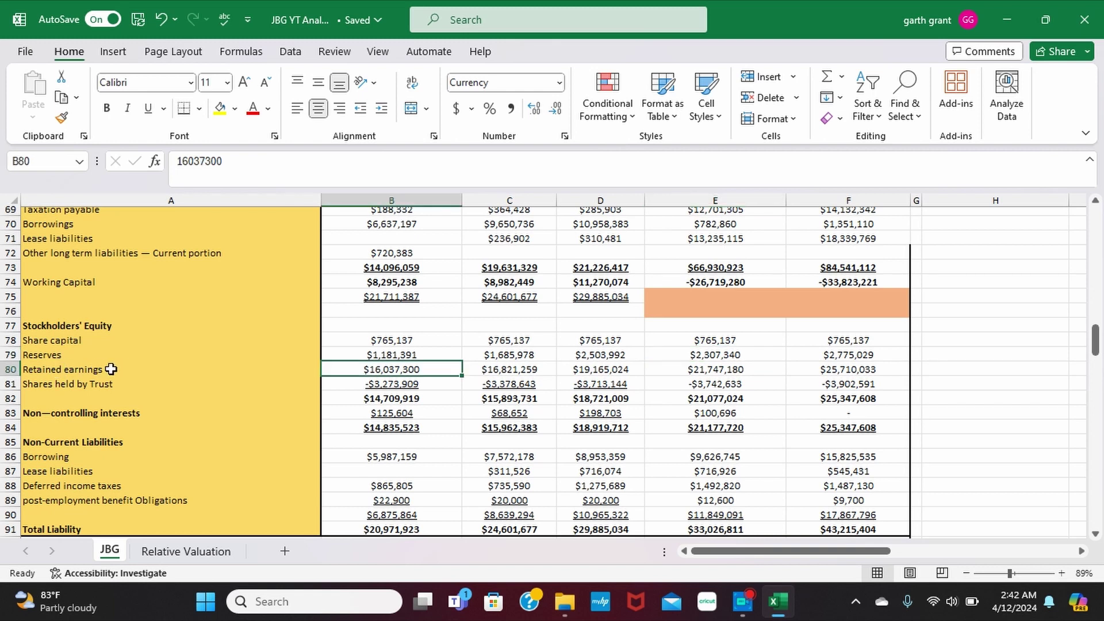
pyautogui.press('Right')
pyautogui.press('Right')
pyautogui.press('Right')
pyautogui.press('Right')
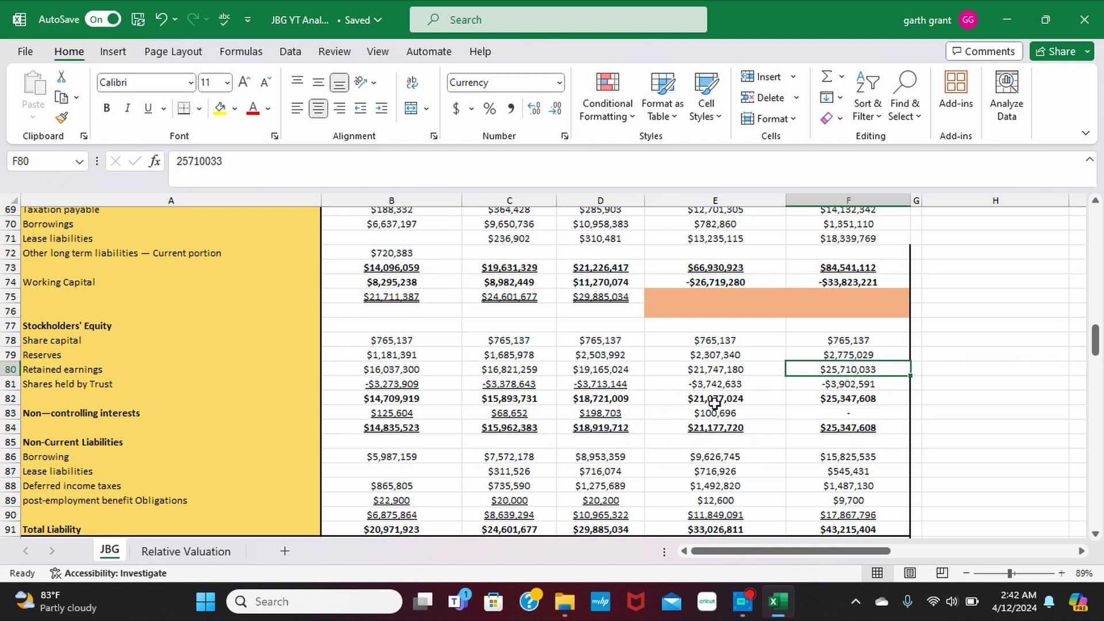
# Step: Return to the DuPont Analysis table and inspect the ROE formulas for 2019 and 2020 in row 9
pyautogui.hscroll(5, 714, 404)
pyautogui.scroll(20, 714, 403)
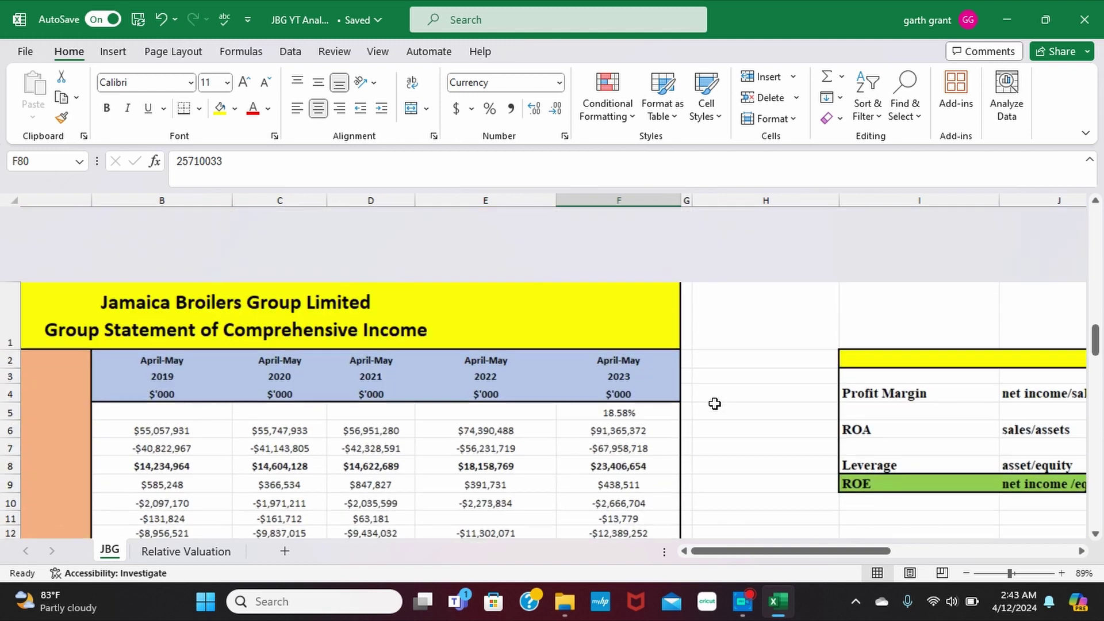
pyautogui.hscroll(10, 714, 404)
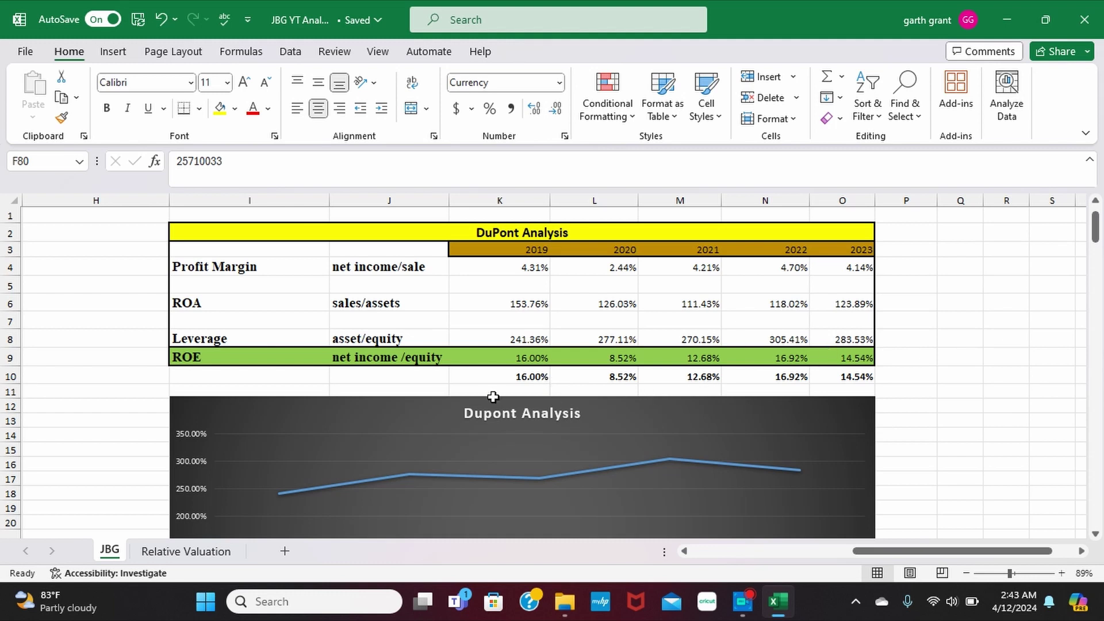
pyautogui.click(543, 362)
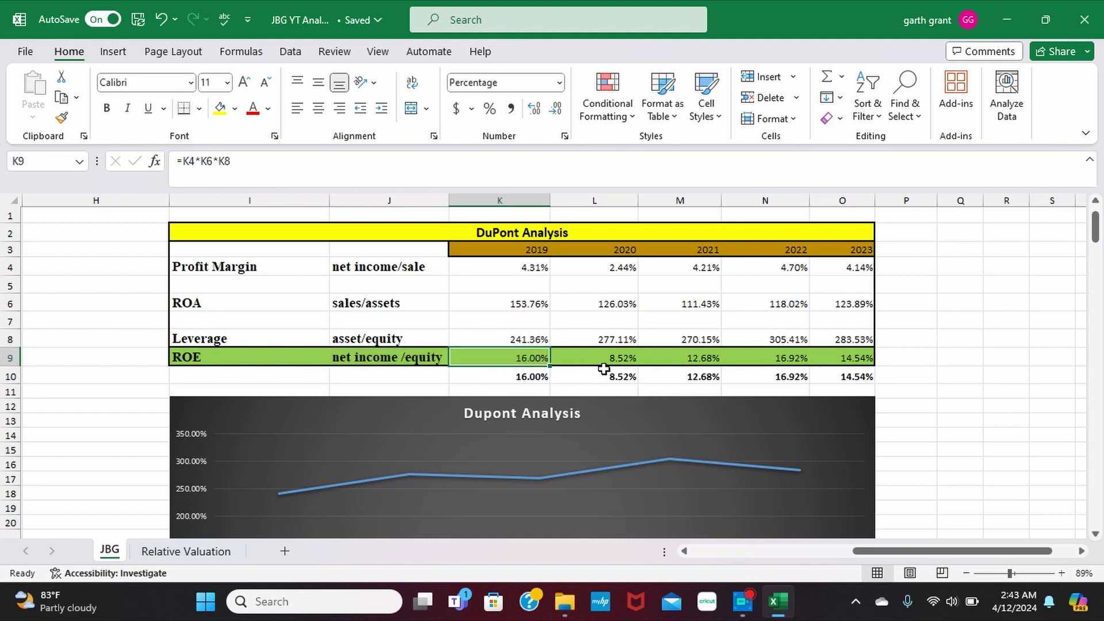
pyautogui.press('Up')
pyautogui.click(625, 359)
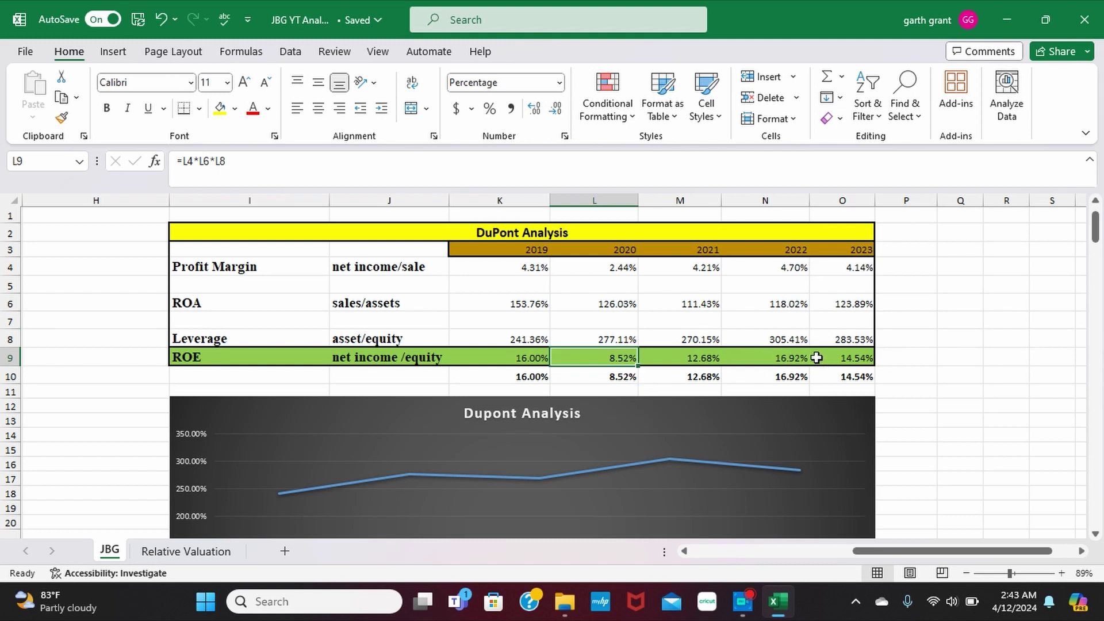
# Step: Look over the Dividend Coverage Ratio table and chart, and examine the Dividend Payout for 2023 cell beside them
pyautogui.scroll(-20, 816, 358)
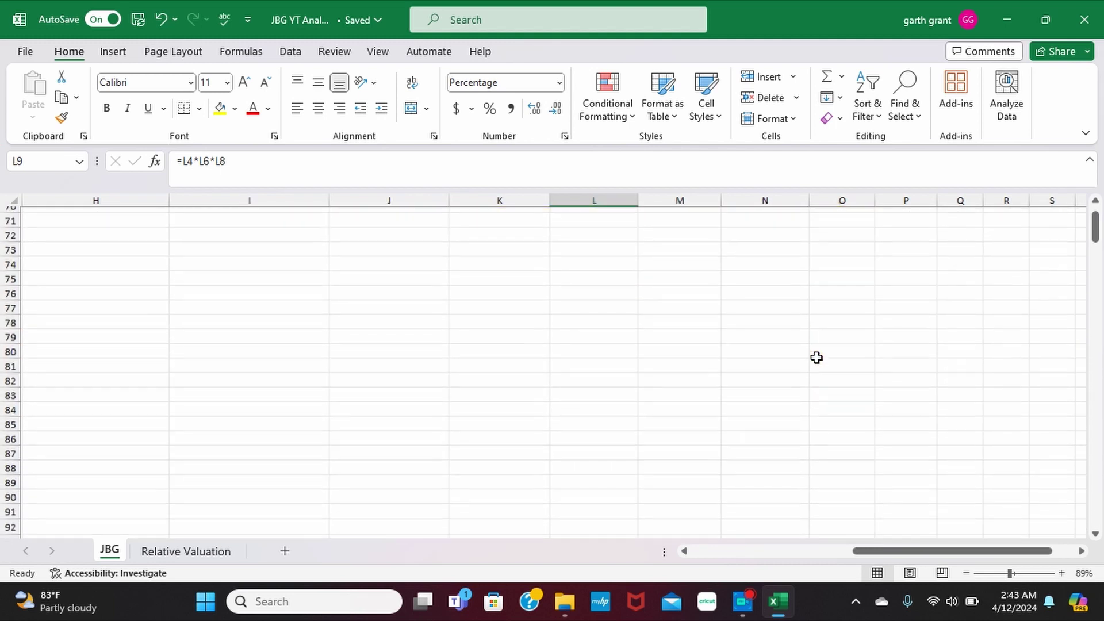
pyautogui.scroll(-20, 816, 358)
pyautogui.hscroll(-2, 816, 357)
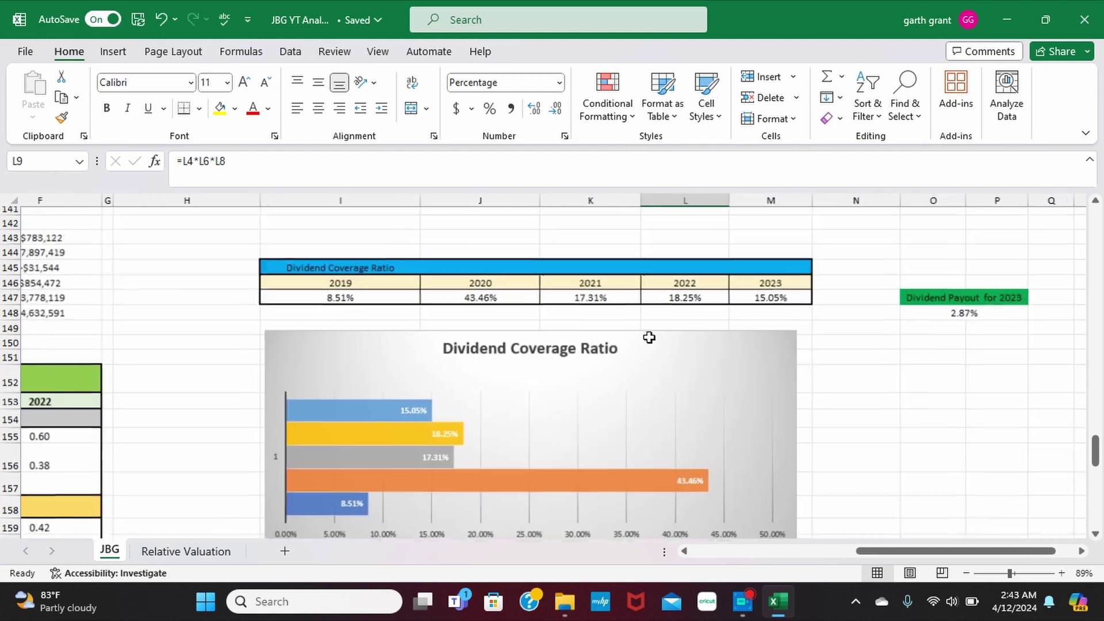
pyautogui.scroll(-15, 592, 333)
pyautogui.scroll(10, 584, 336)
pyautogui.hscroll(-2, 584, 335)
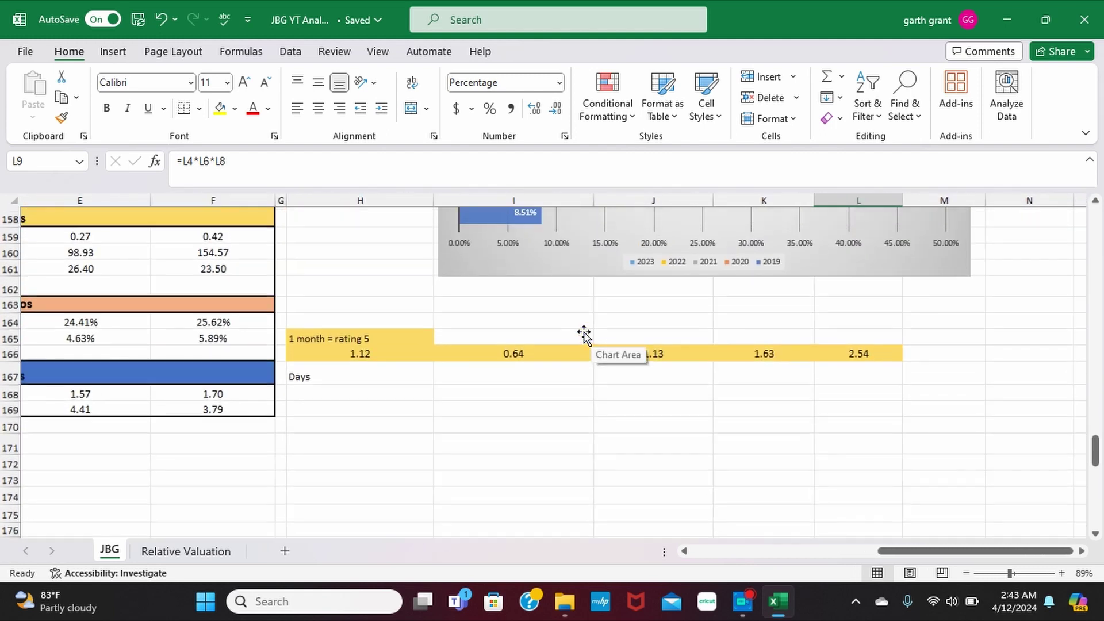
pyautogui.scroll(3, 584, 335)
pyautogui.hscroll(1, 584, 334)
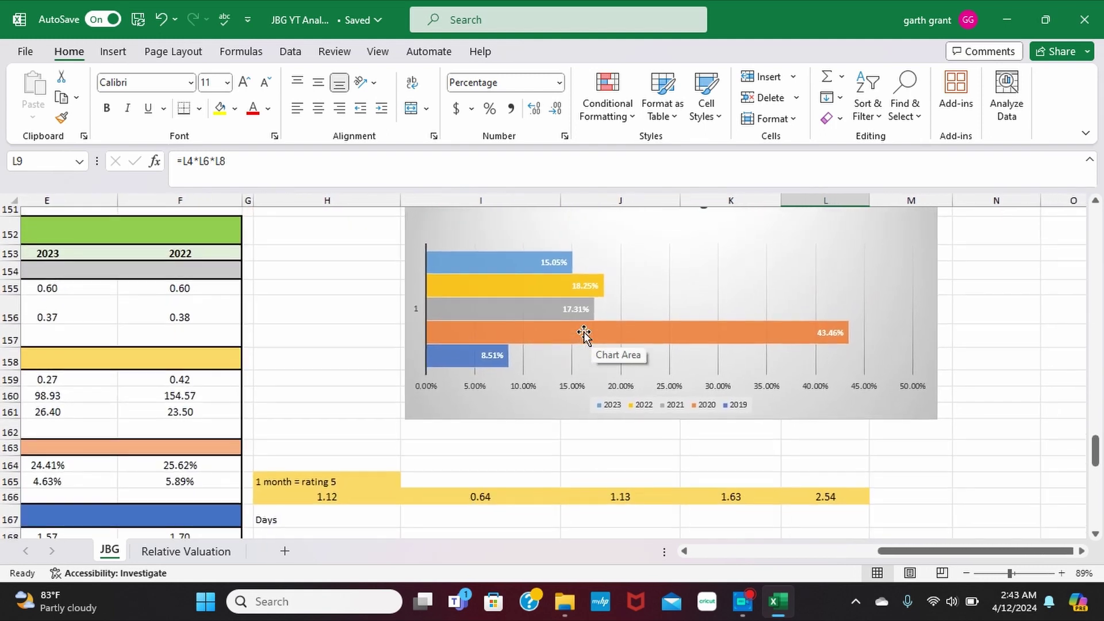
pyautogui.scroll(-3, 584, 335)
pyautogui.scroll(5, 764, 330)
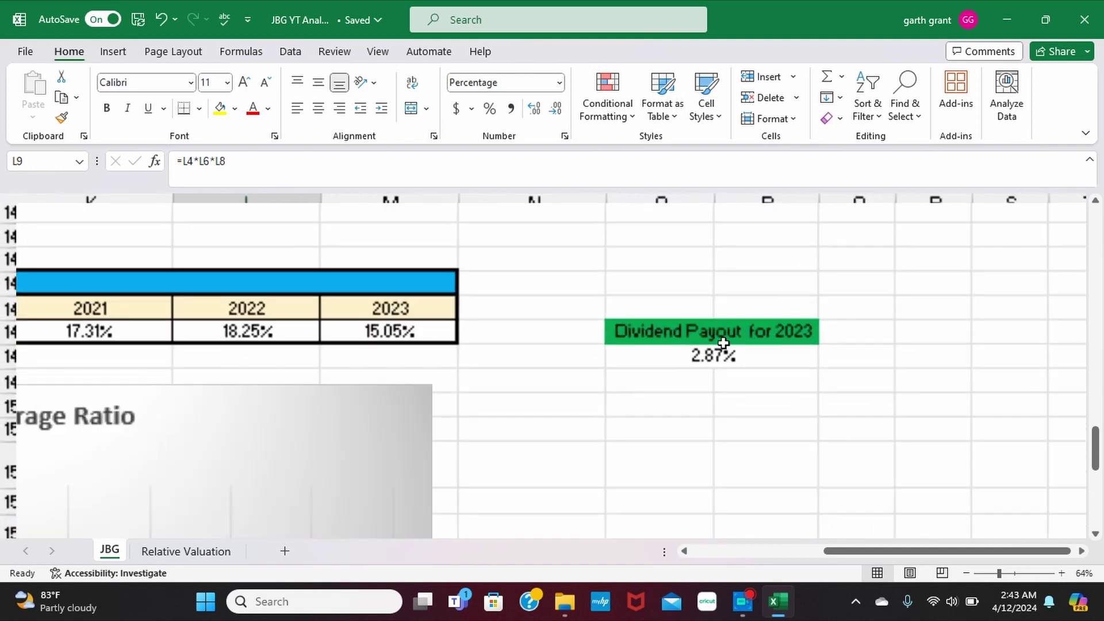
pyautogui.scroll(6, 730, 348)
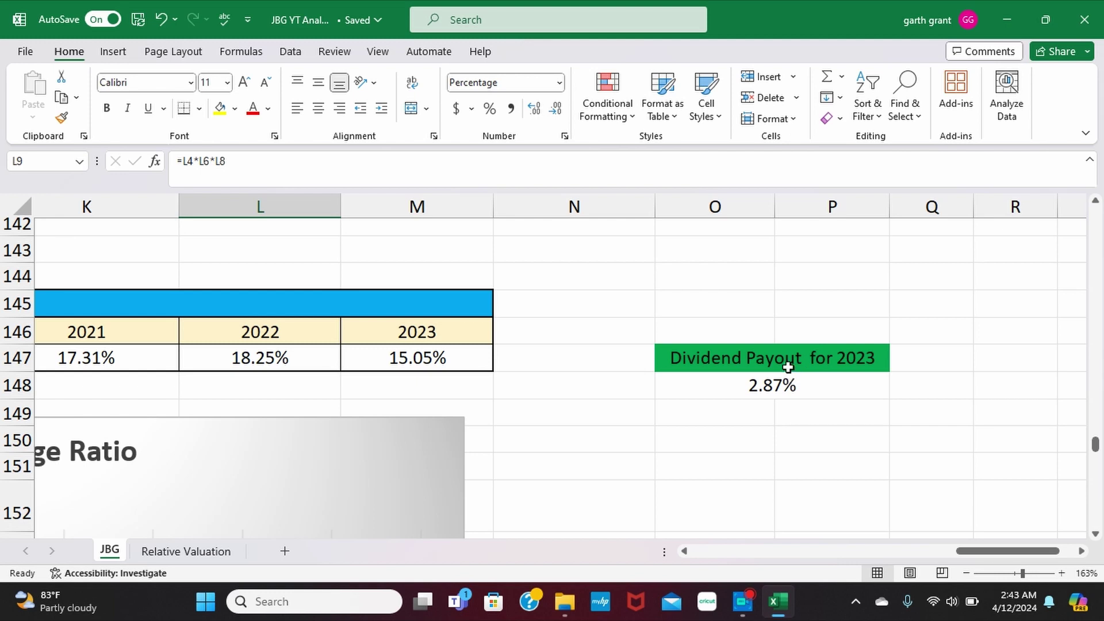
# Step: Go back past the Z Score table to review the DuPont ROE row and the Dupont Analysis line chart
pyautogui.scroll(18, 788, 372)
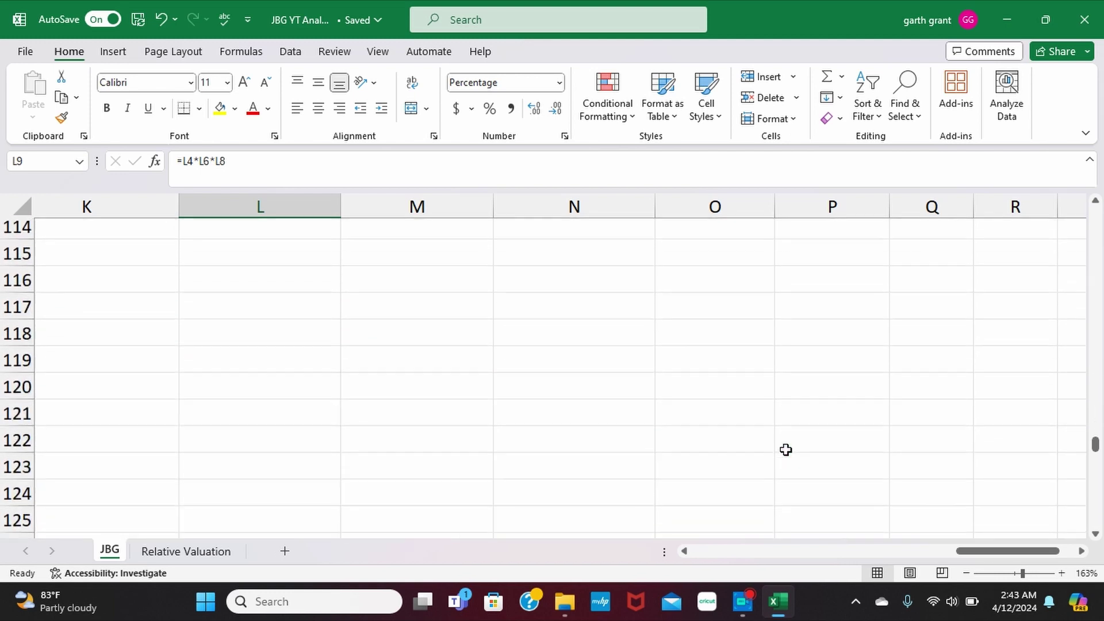
pyautogui.scroll(18, 784, 444)
pyautogui.scroll(-5, 783, 444)
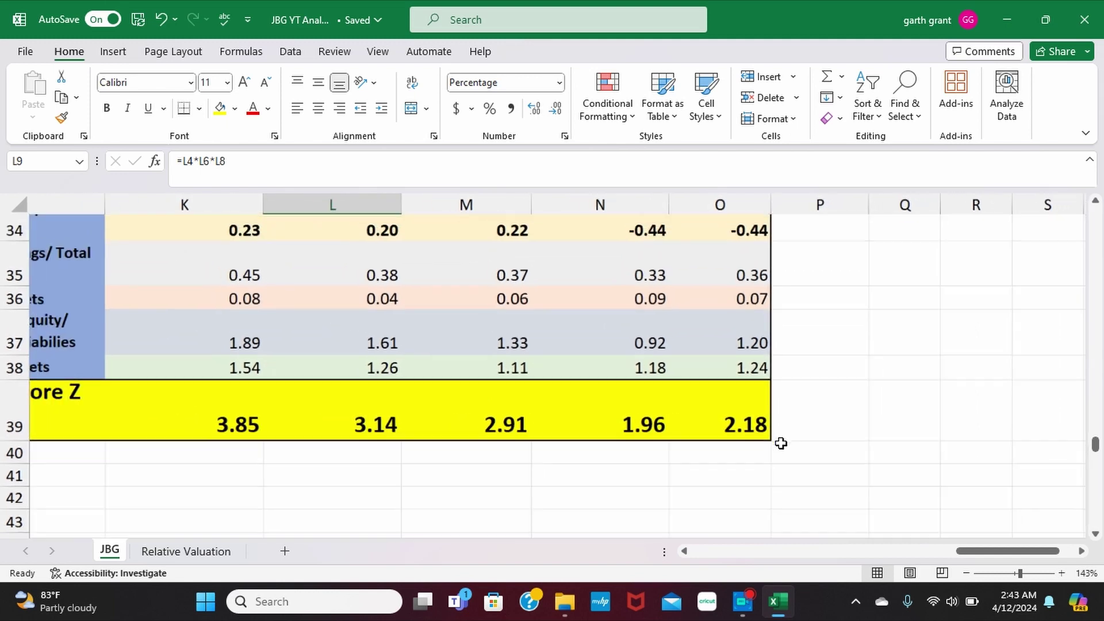
pyautogui.scroll(6, 776, 437)
pyautogui.hscroll(1, 776, 437)
pyautogui.scroll(-3, 688, 330)
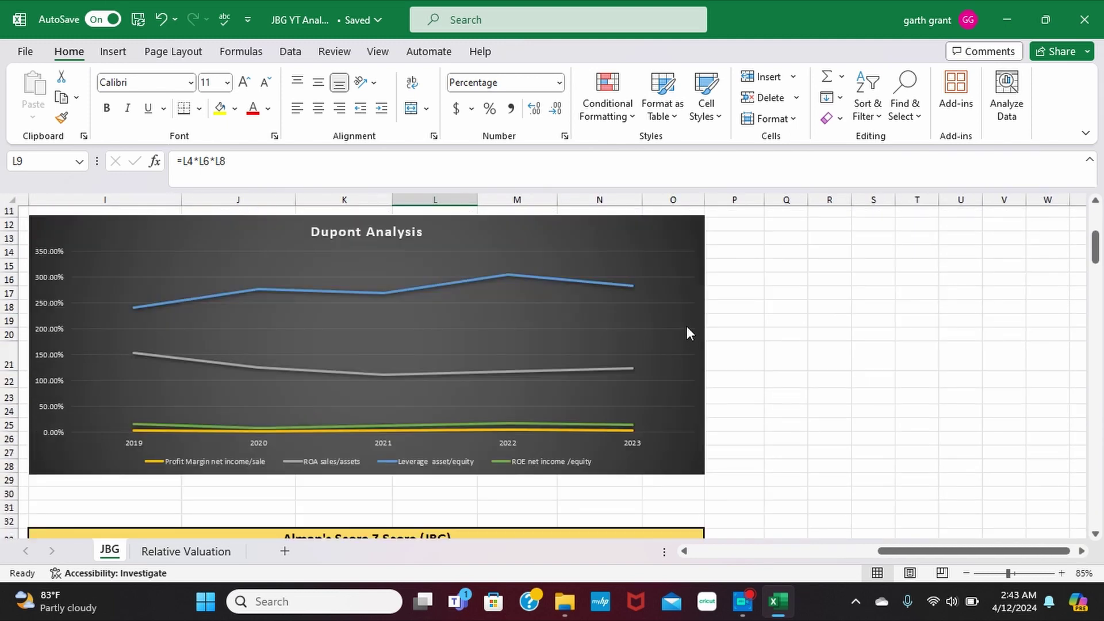
pyautogui.scroll(6, 713, 473)
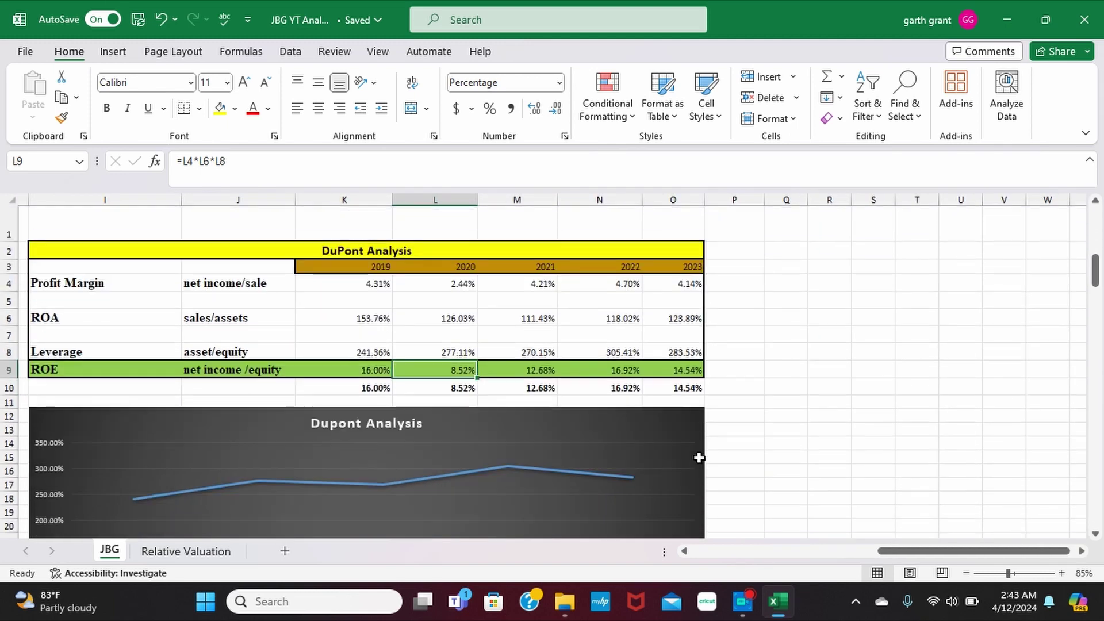
pyautogui.scroll(3, 683, 386)
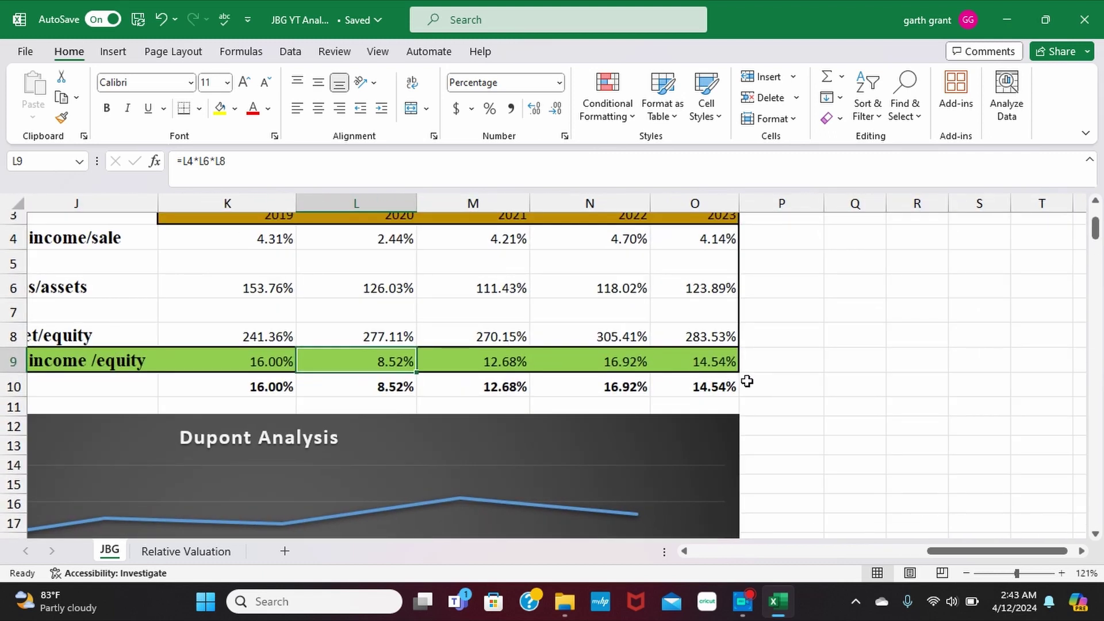
pyautogui.scroll(-4, 561, 394)
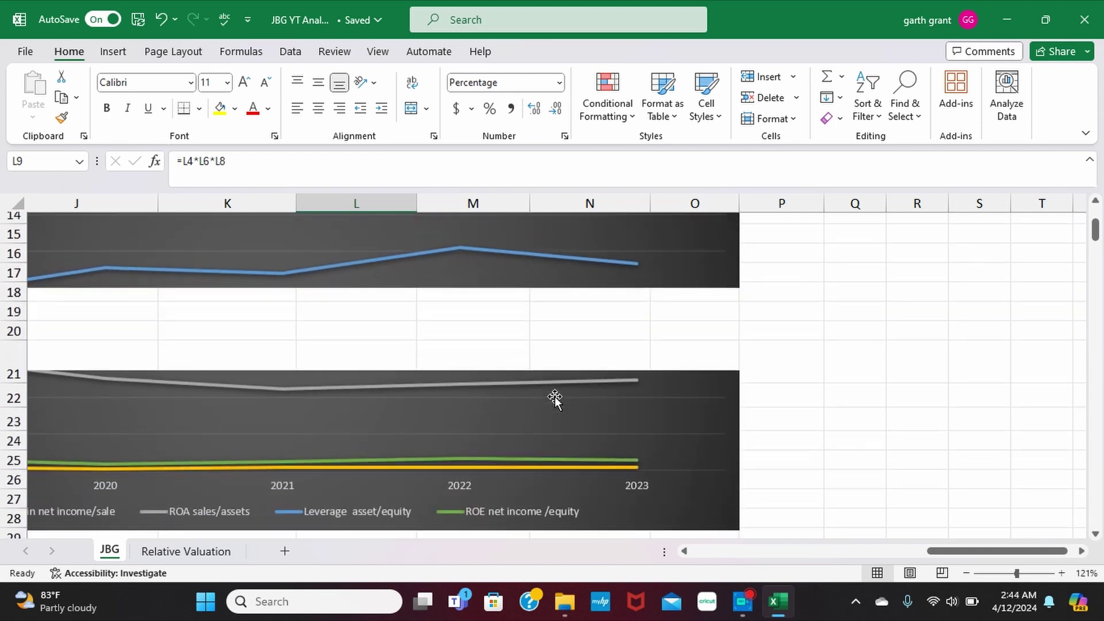
# Step: Find the Dividend Coverage Ratio table in row 145 and view it alongside the neighbouring cash flow figures
pyautogui.scroll(-5, 588, 336)
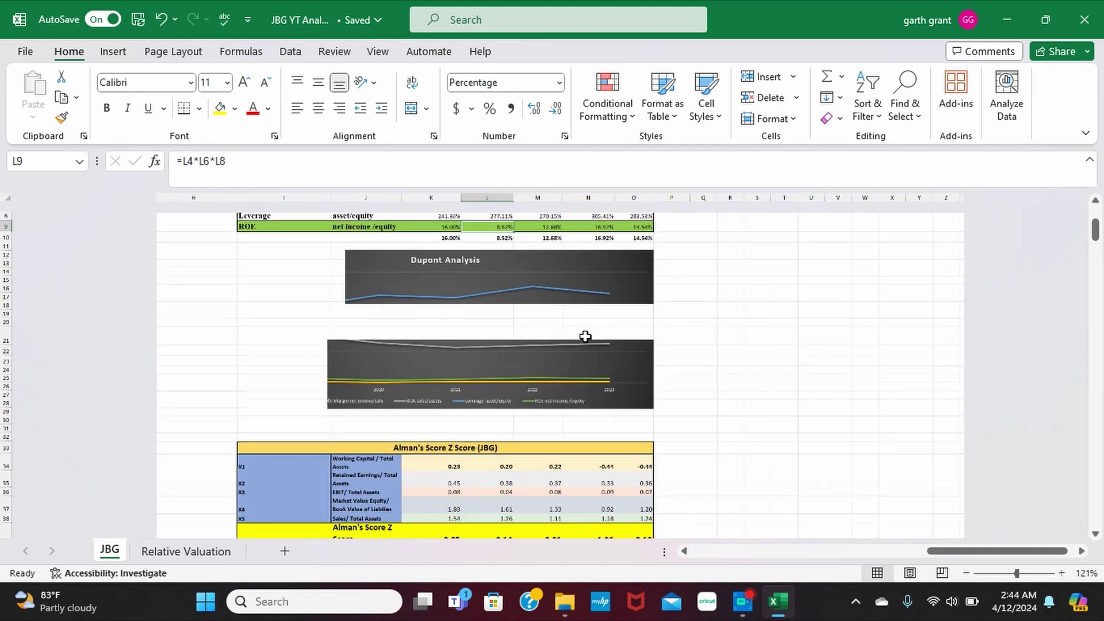
pyautogui.scroll(-3, 585, 338)
pyautogui.scroll(-20, 525, 410)
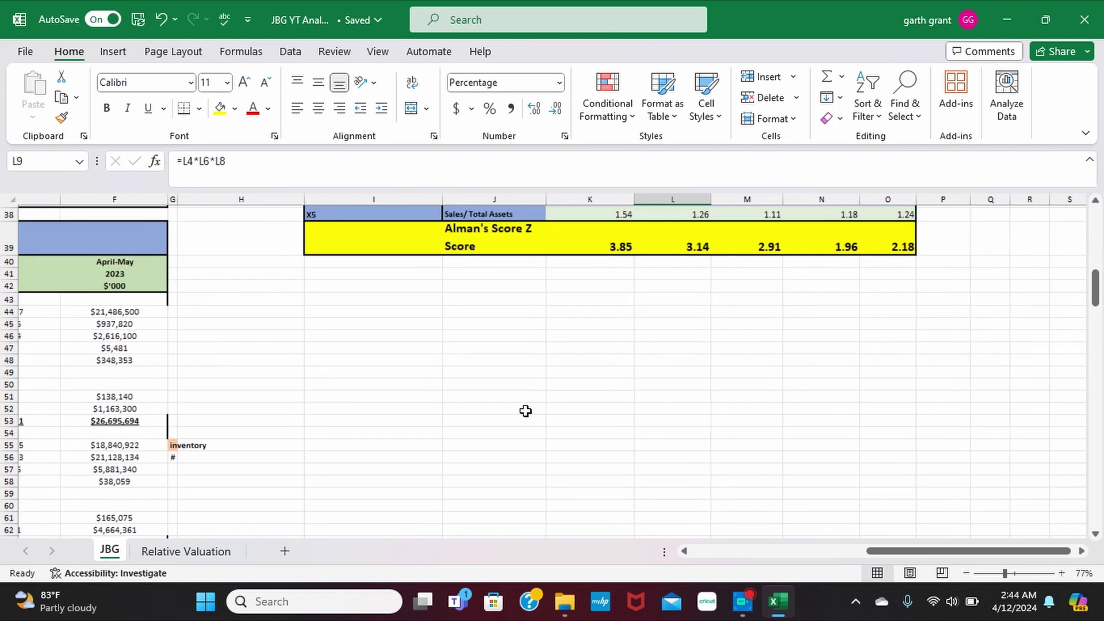
pyautogui.scroll(-4, 526, 410)
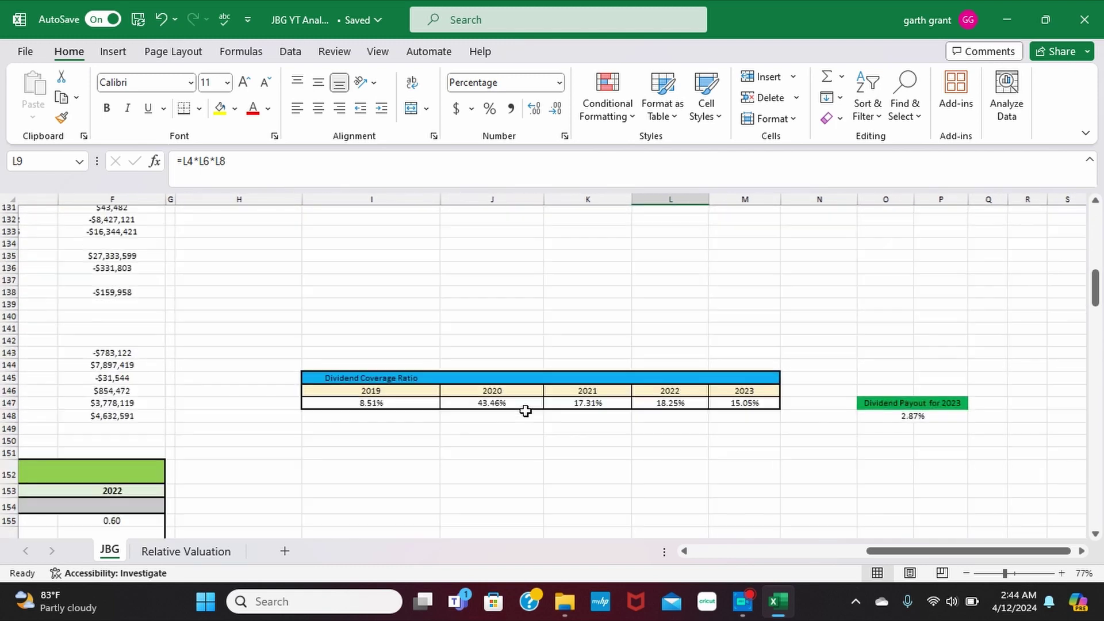
pyautogui.keyDown('ctrl'); pyautogui.scroll(2, 525, 408); pyautogui.keyUp('ctrl')
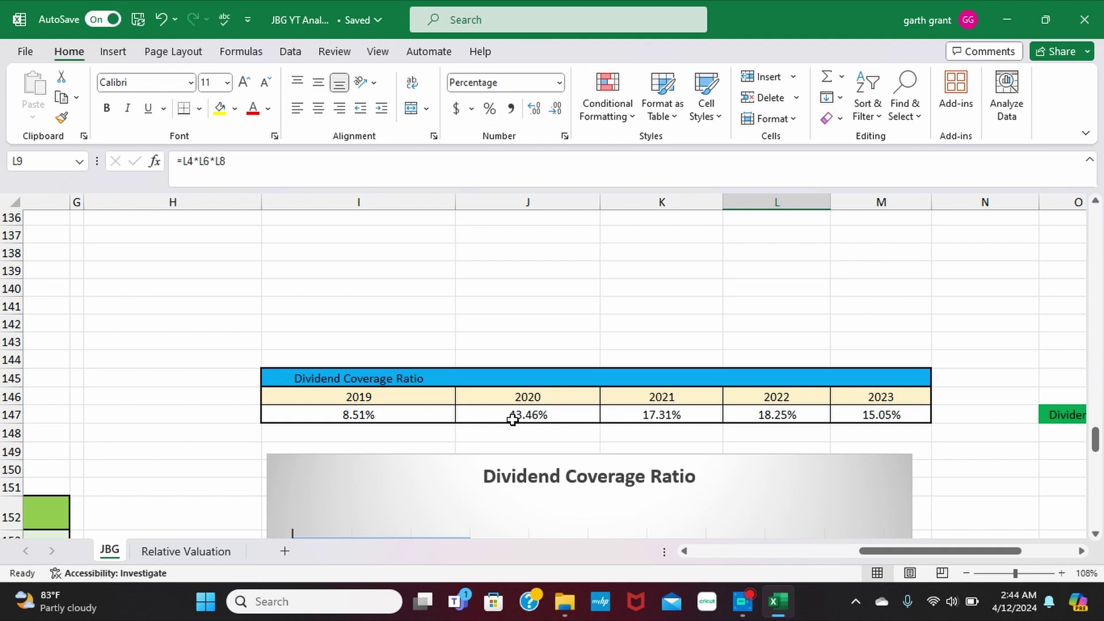
pyautogui.moveTo(937, 551); pyautogui.dragTo(845, 572)
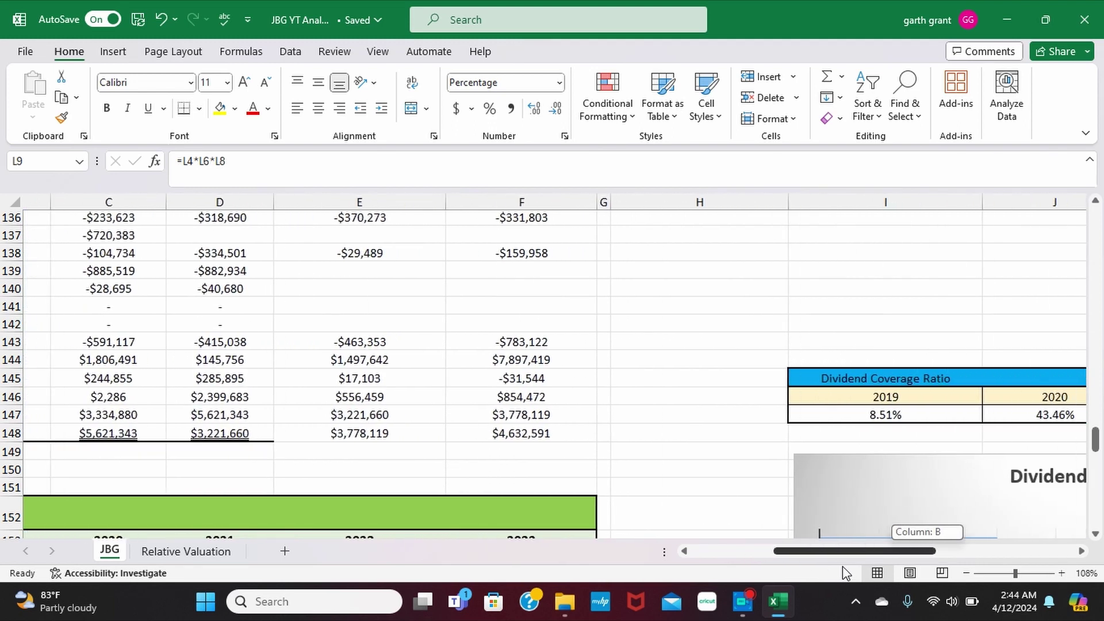
pyautogui.hscroll(2, 855, 365)
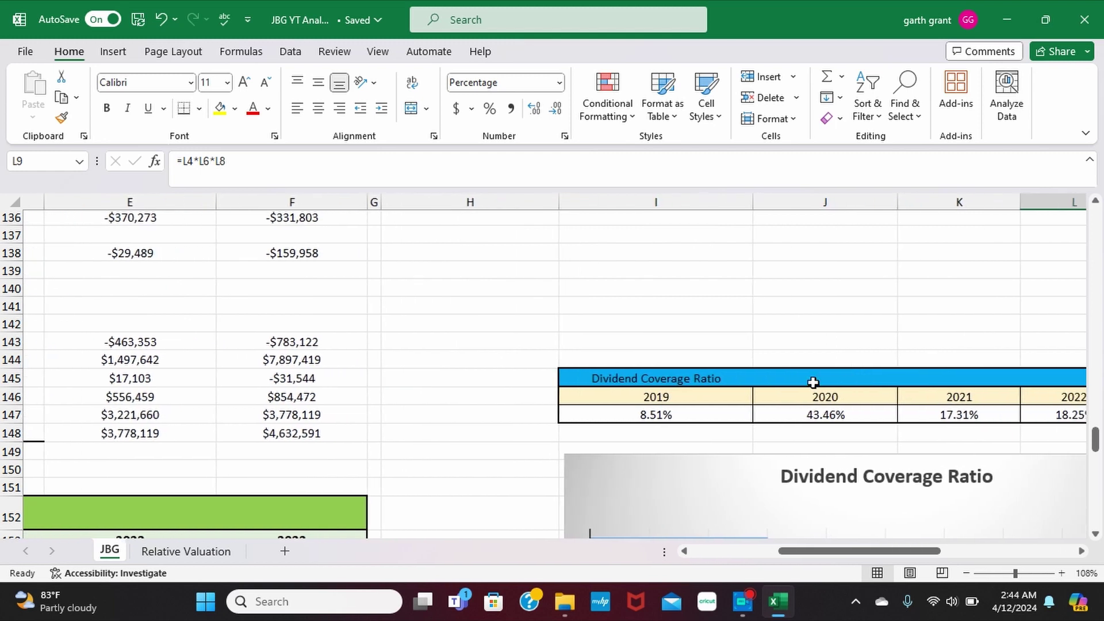
pyautogui.hscroll(1, 813, 382)
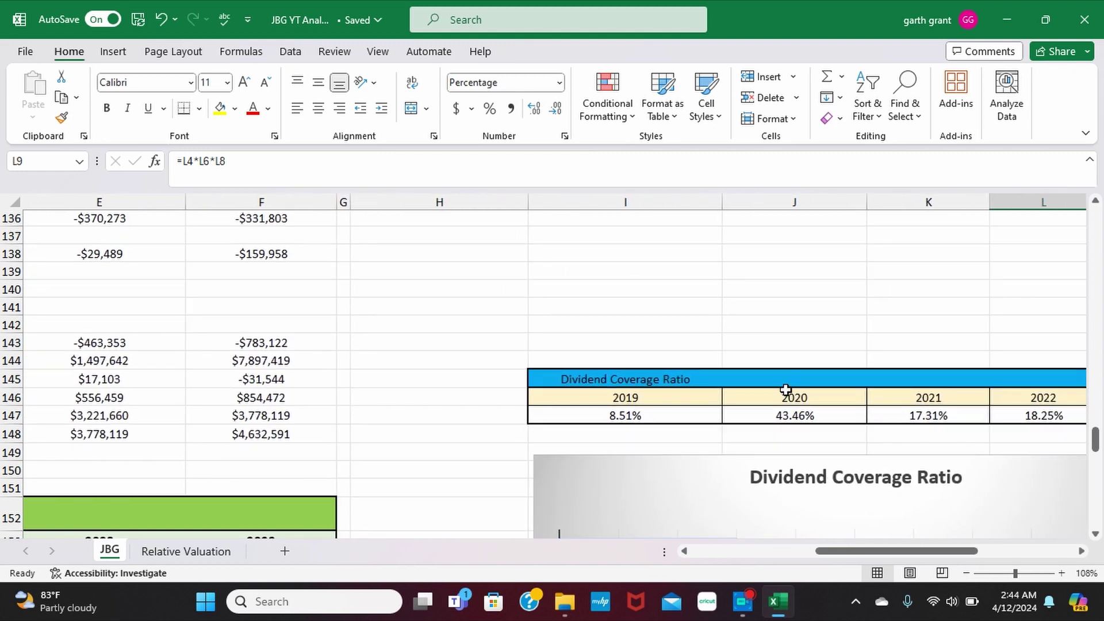
# Step: Inspect the 2019 dividend coverage ratio formula in I147, and compare the ratios through 2023 in the table and bar chart
pyautogui.click(659, 413)
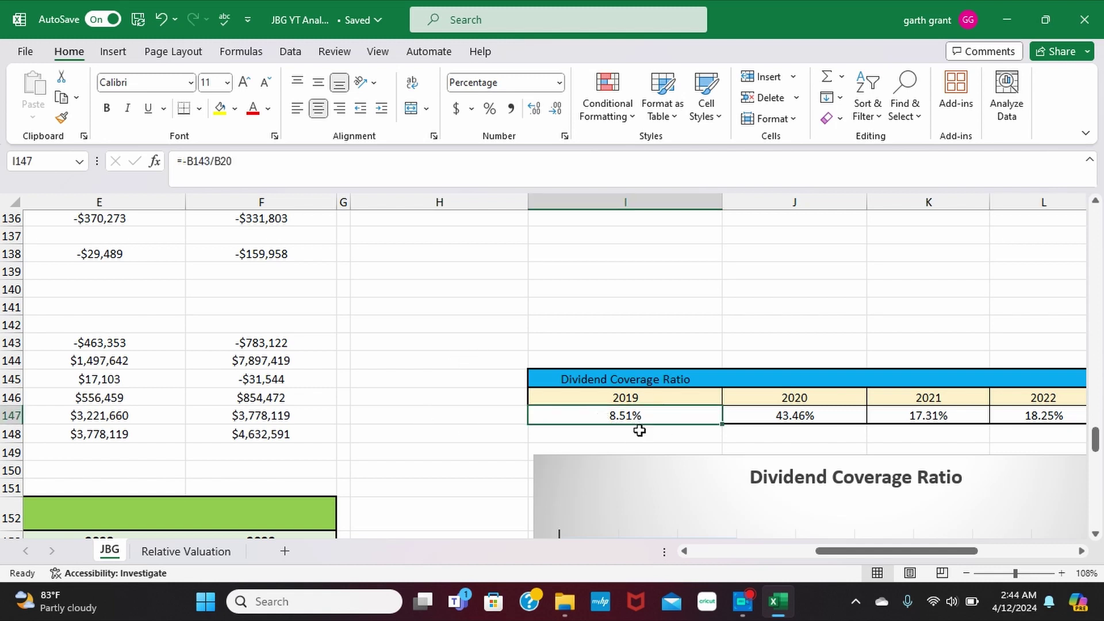
pyautogui.hscroll(3, 644, 417)
pyautogui.scroll(-1, 643, 417)
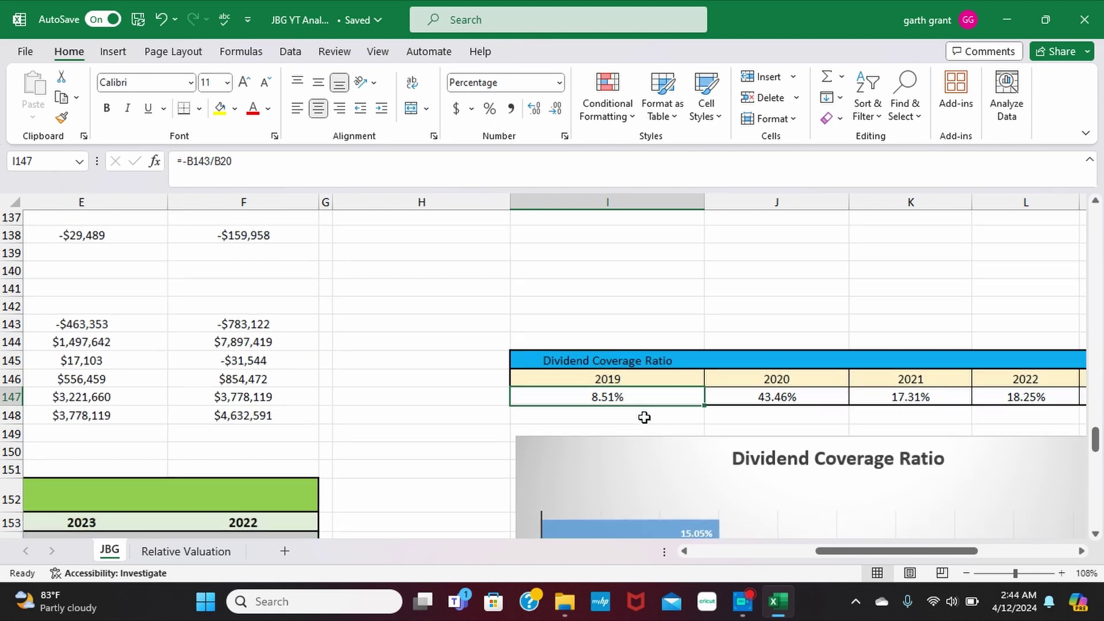
pyautogui.hscroll(1, 681, 430)
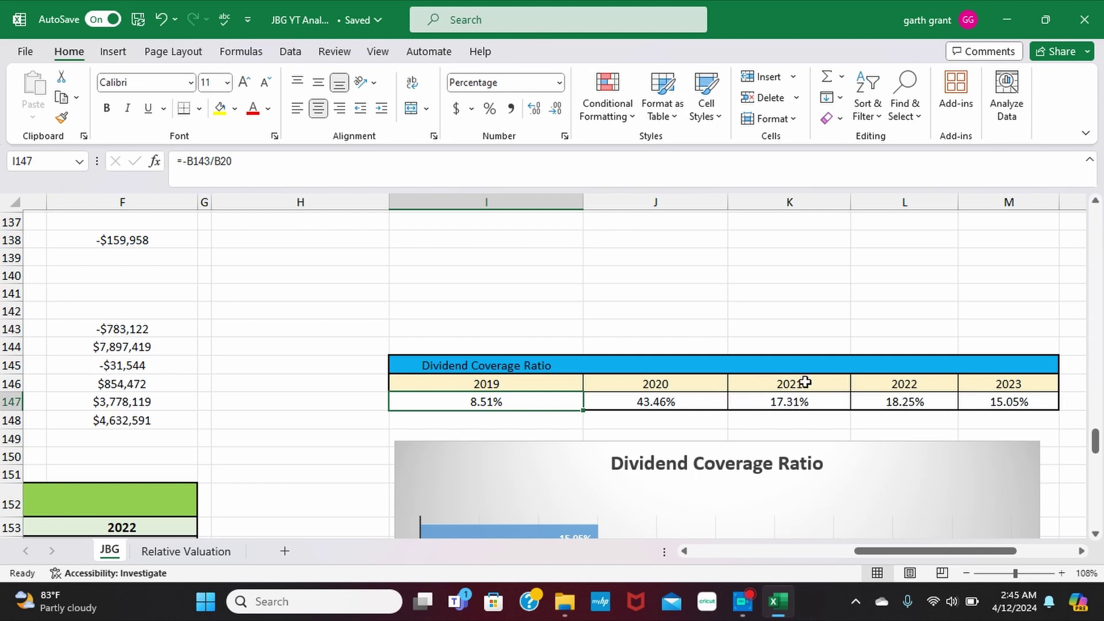
pyautogui.hscroll(3, 803, 379)
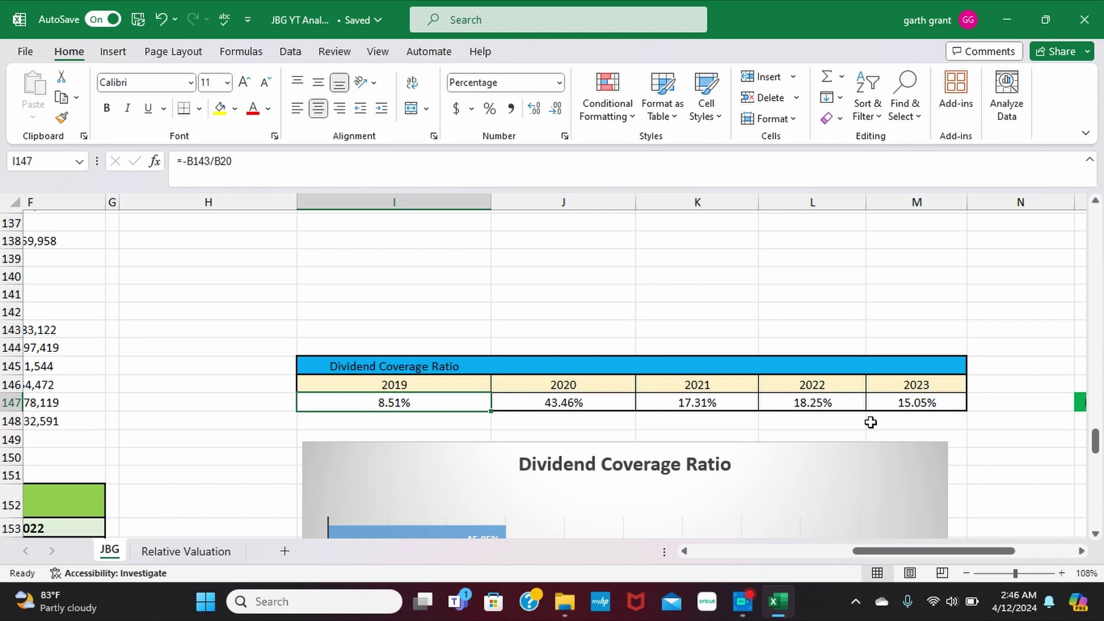
pyautogui.scroll(-3, 871, 422)
pyautogui.hscroll(-1, 870, 422)
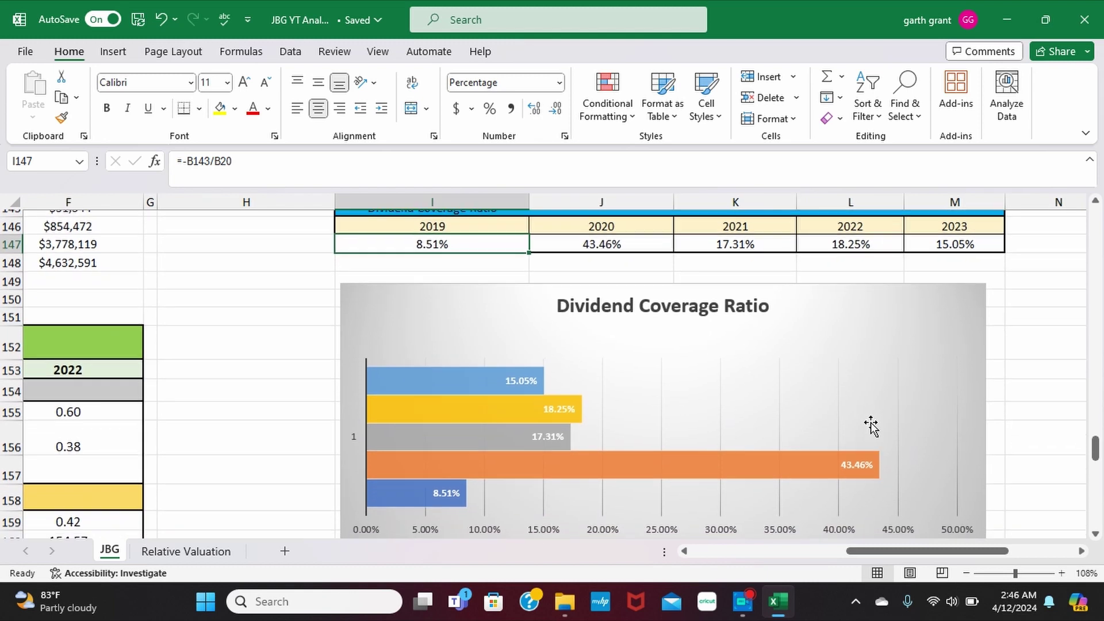
# Step: Compare the 2019 and 2020 bars in the Dividend Coverage Ratio chart
pyautogui.scroll(-1, 870, 425)
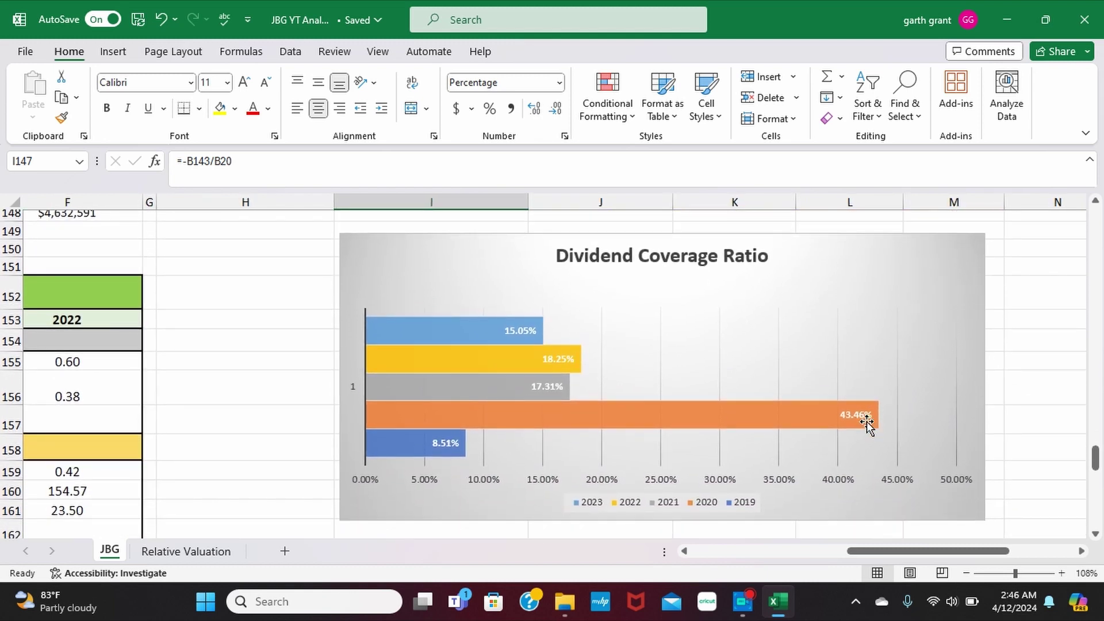
pyautogui.moveTo(649, 427)
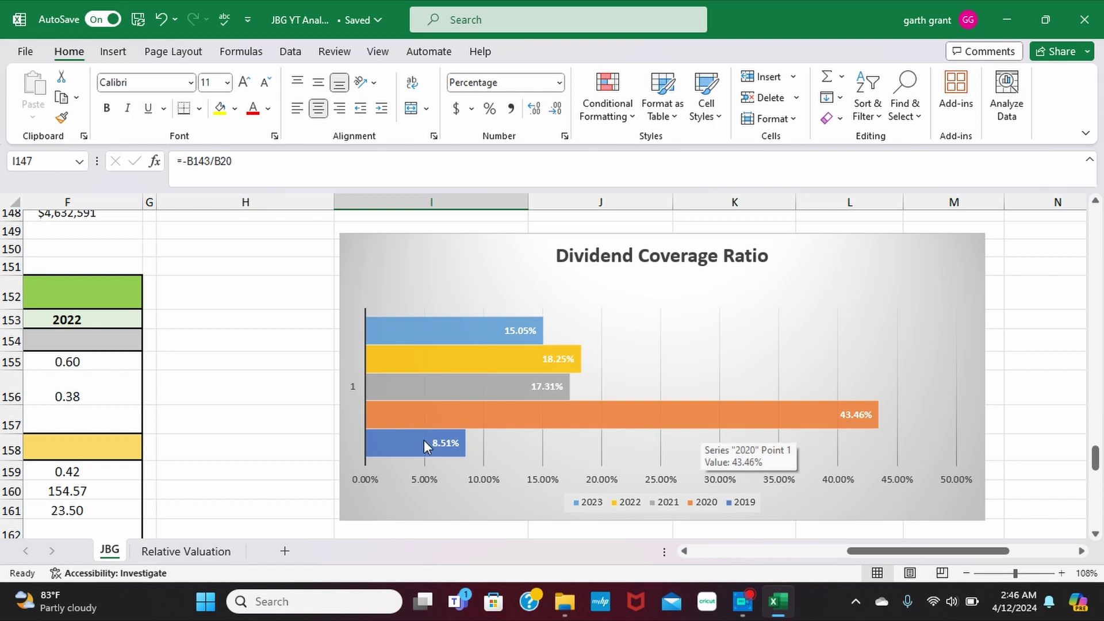
pyautogui.moveTo(422, 447)
pyautogui.moveTo(461, 425)
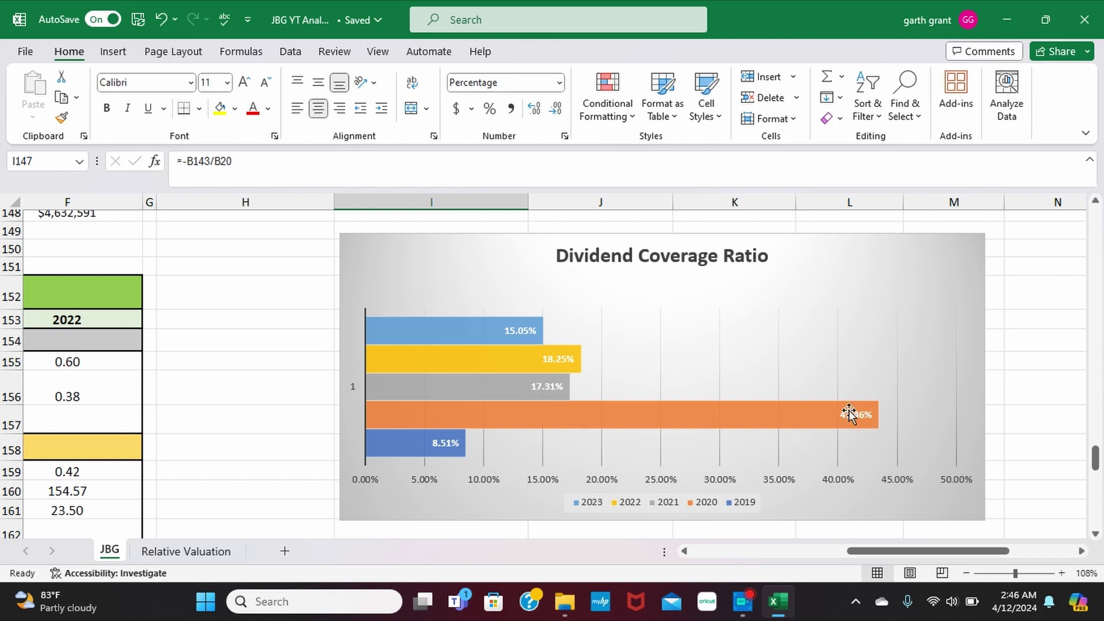
pyautogui.moveTo(864, 399)
# Step: Examine the Liquidity section of the Ratios table, checking the 2019 quick ratio formula in B156 and the quick ratios for the other years
pyautogui.scroll(-3, 865, 399)
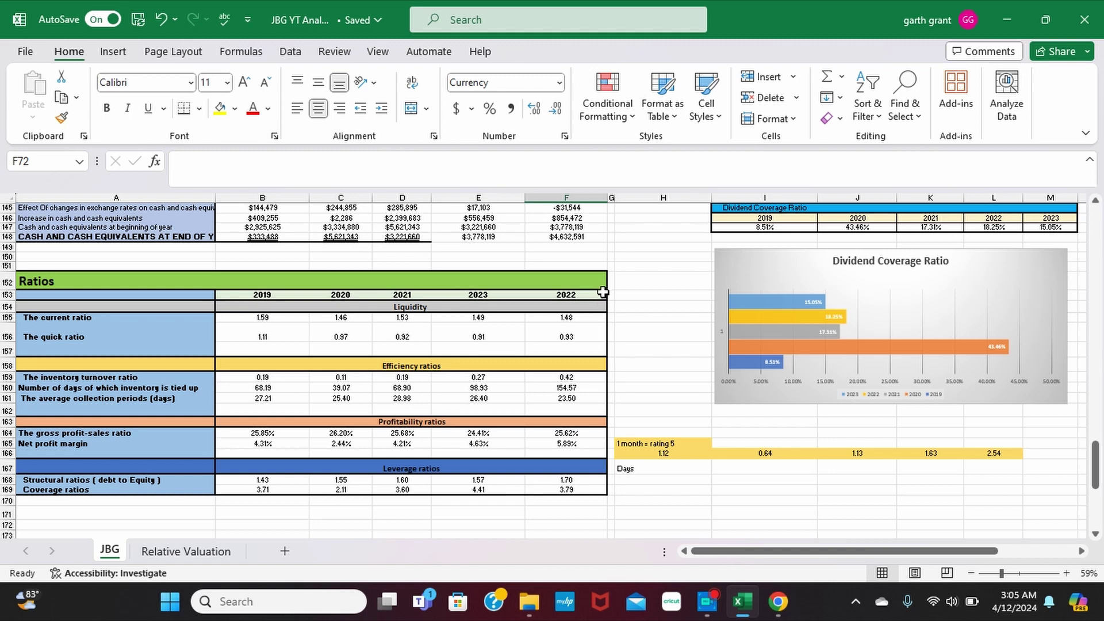
pyautogui.scroll(2, 603, 292)
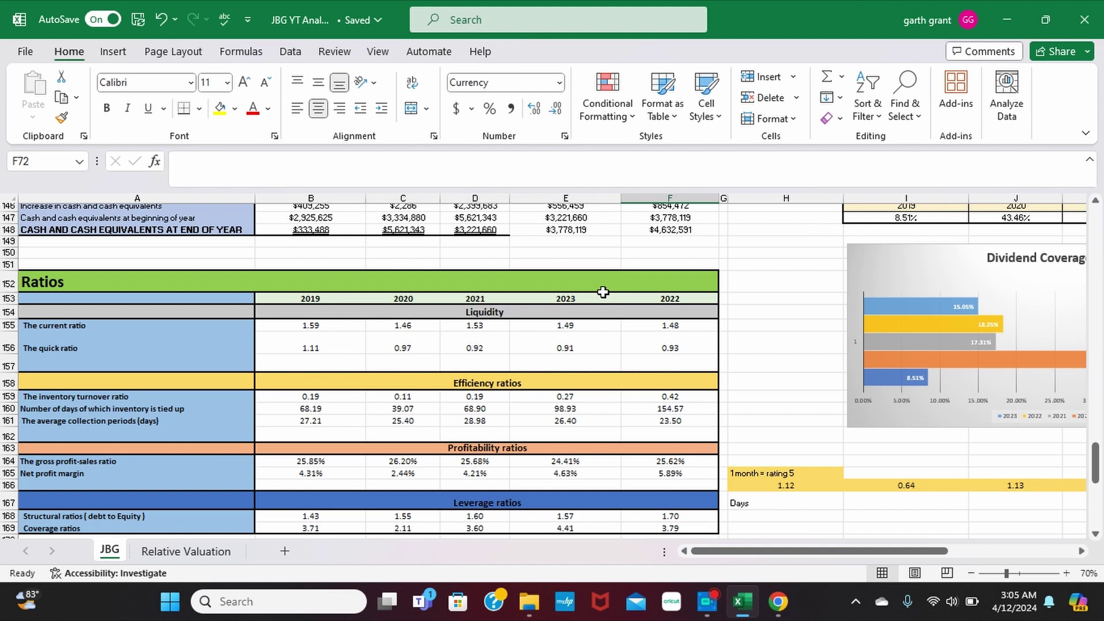
pyautogui.scroll(1, 603, 292)
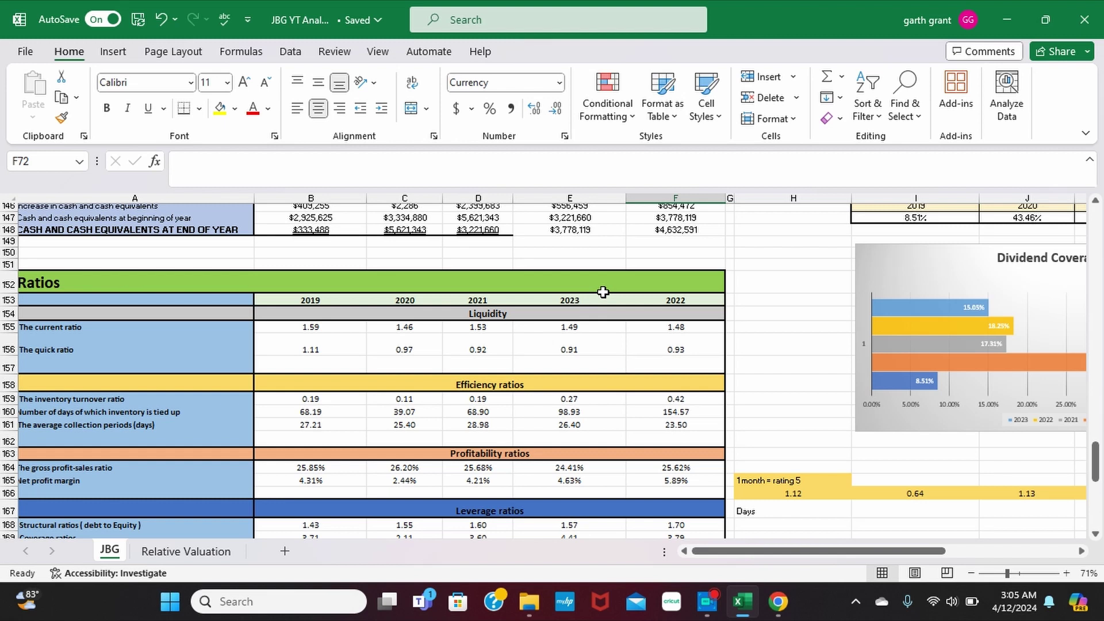
pyautogui.scroll(5, 603, 292)
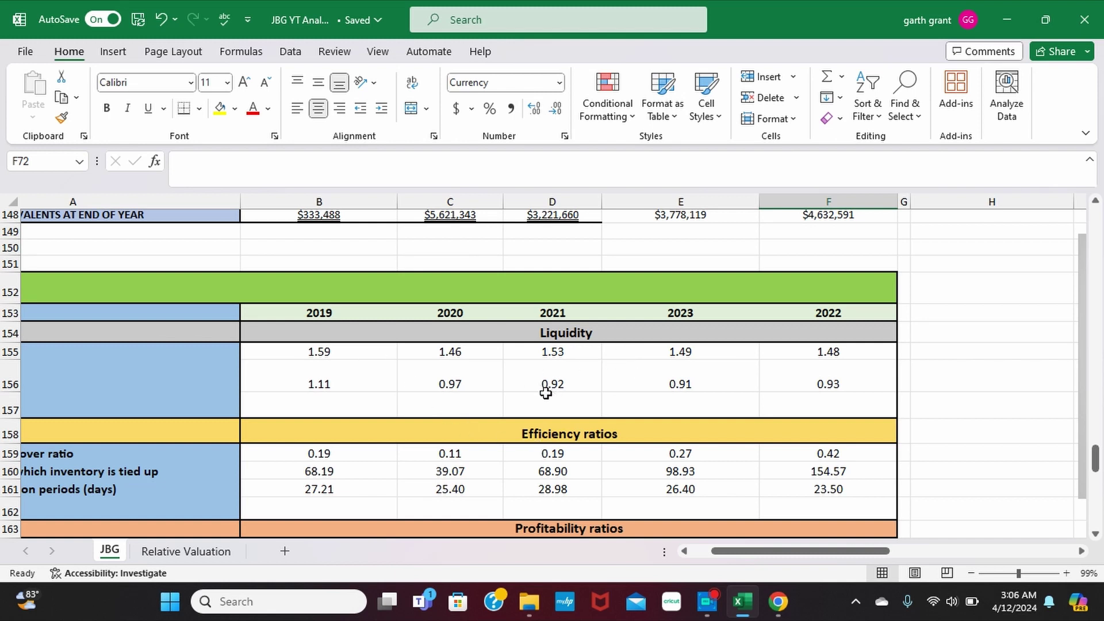
pyautogui.hscroll(-3, 546, 392)
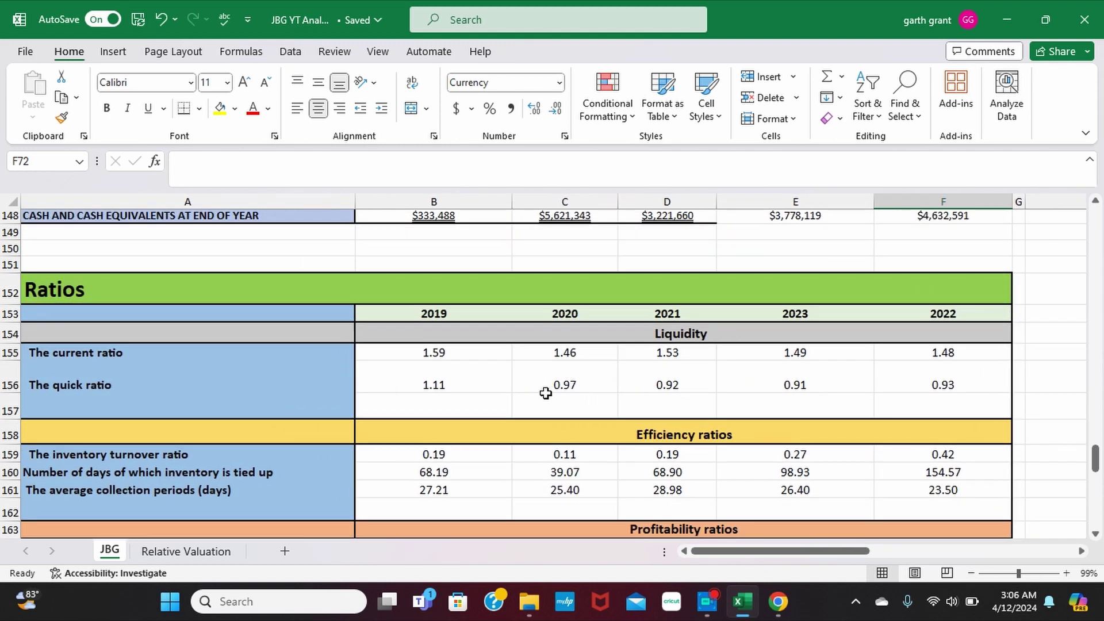
pyautogui.click(461, 370)
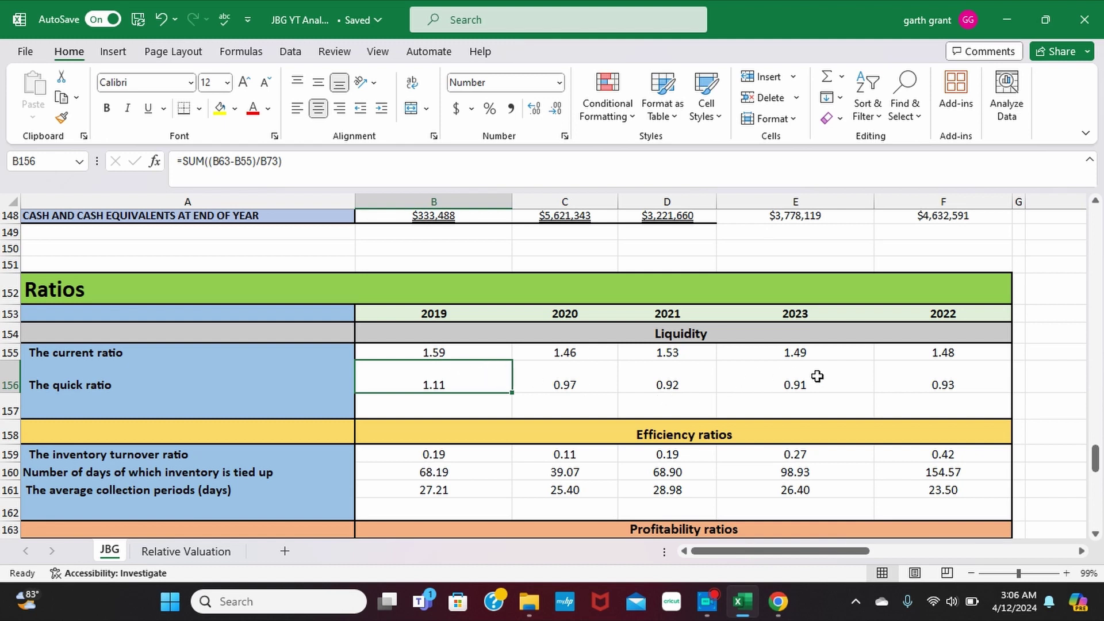
pyautogui.moveTo(914, 375); pyautogui.dragTo(584, 381)
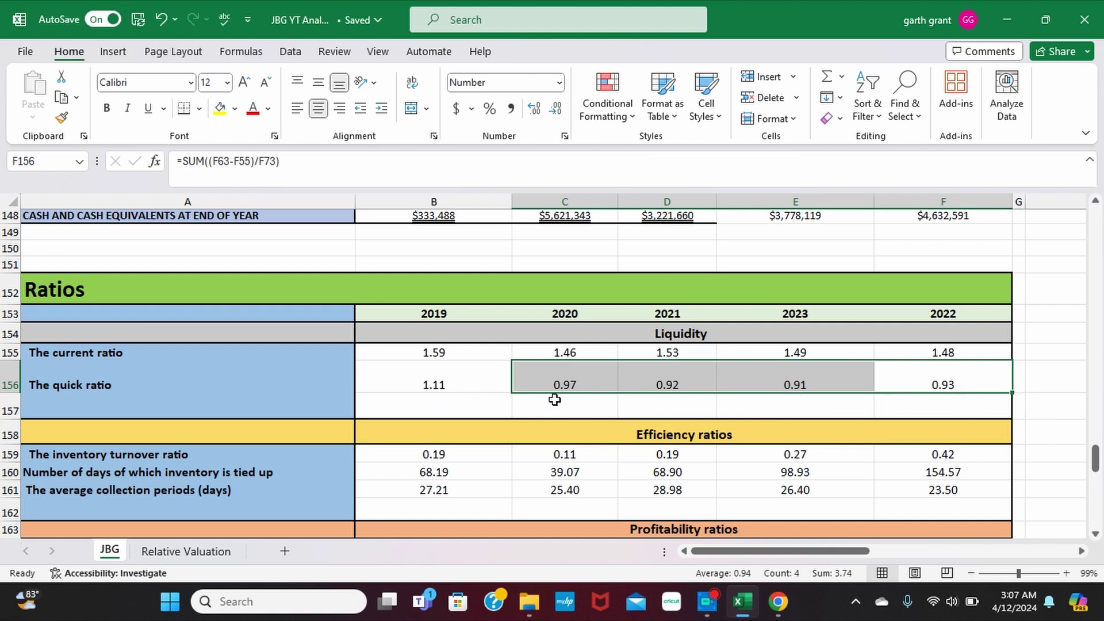
# Step: Inspect the inventory turnover ratio formulas in row 159 under Efficiency ratios, comparing the years and returning to 2019
pyautogui.scroll(-2, 554, 400)
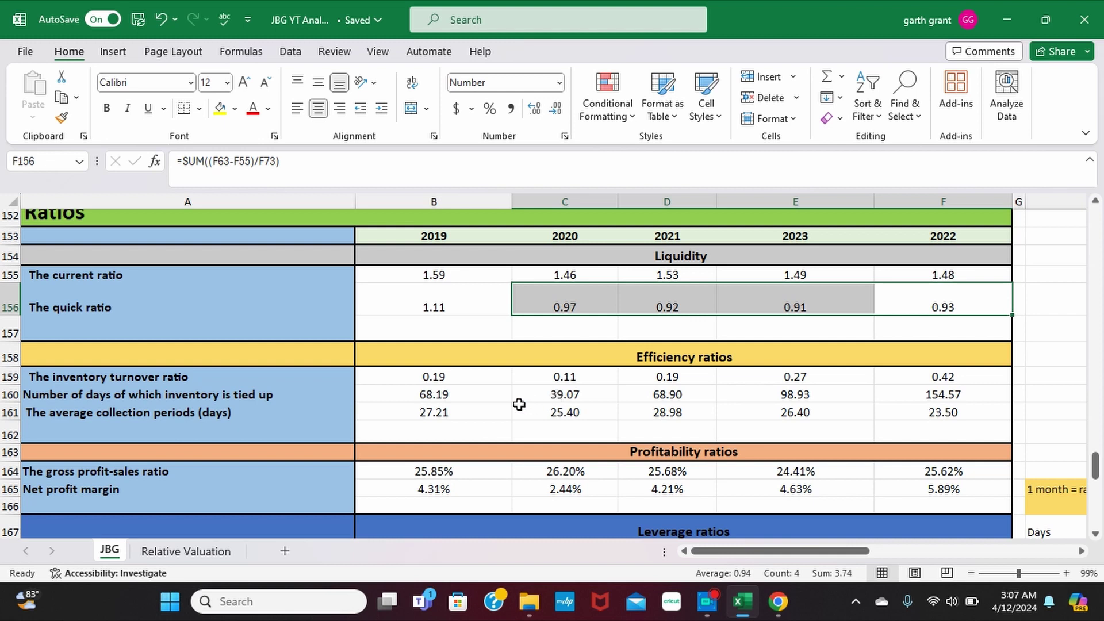
pyautogui.click(445, 382)
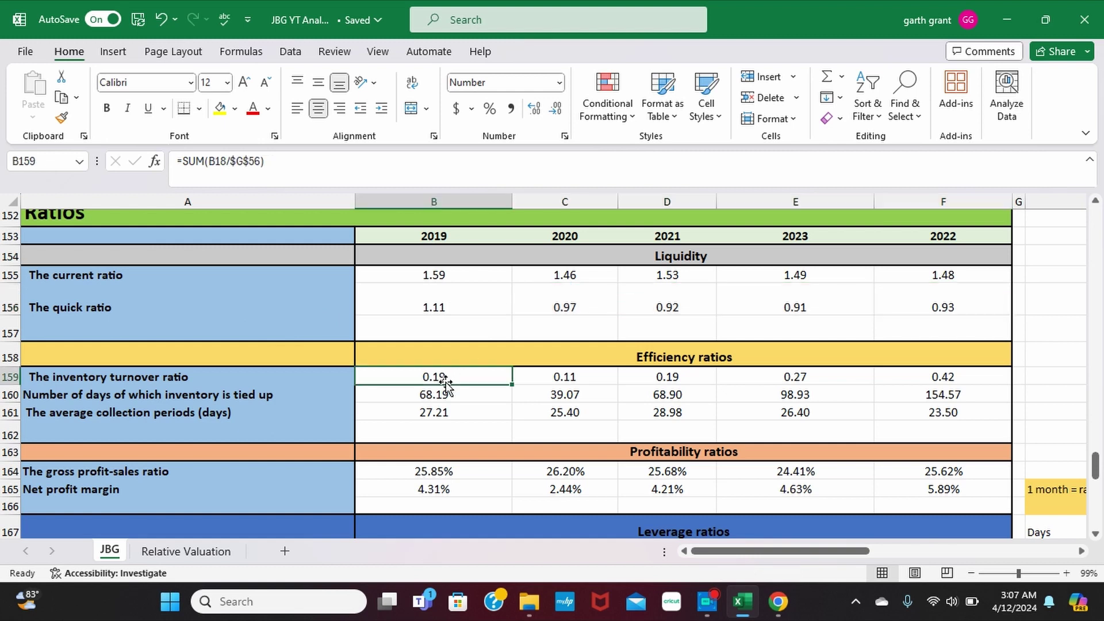
pyautogui.click(568, 377)
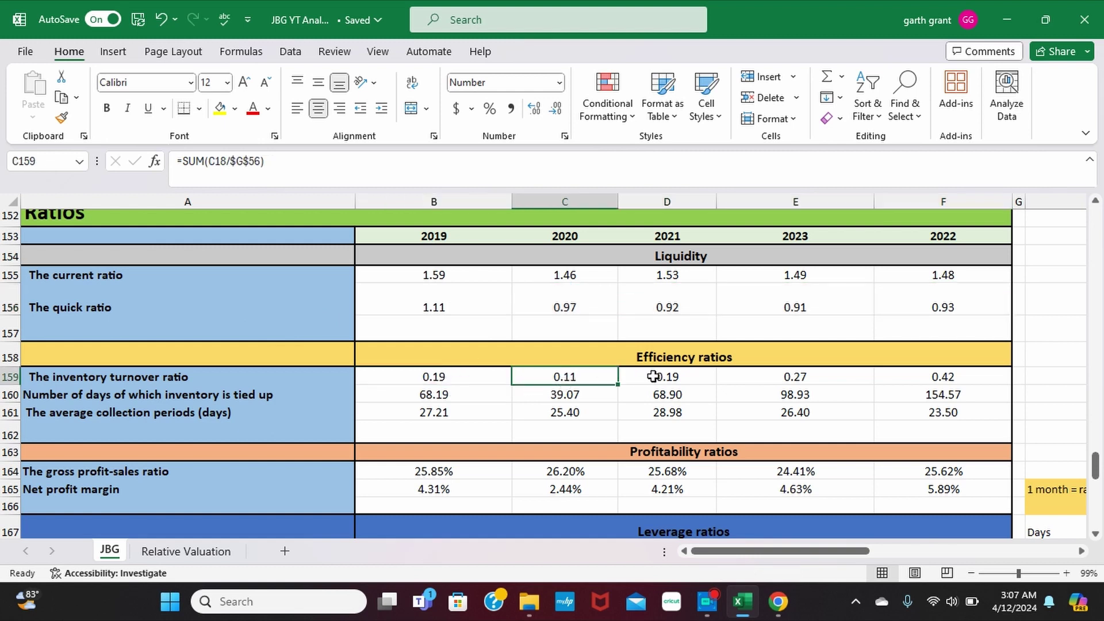
pyautogui.click(654, 377)
pyautogui.click(783, 377)
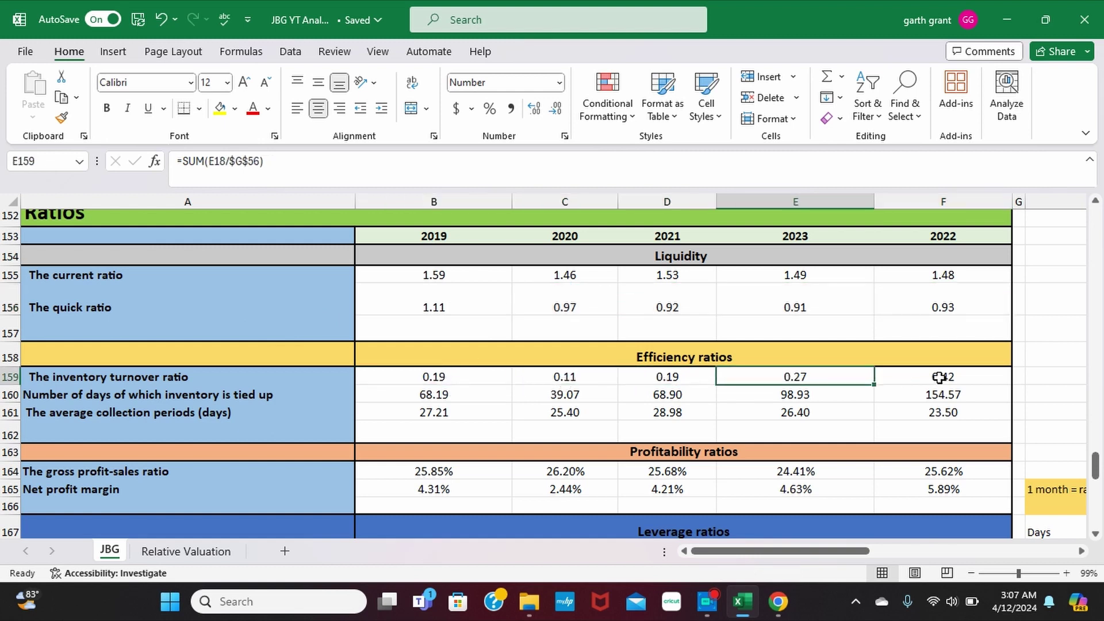
pyautogui.hscroll(1, 939, 377)
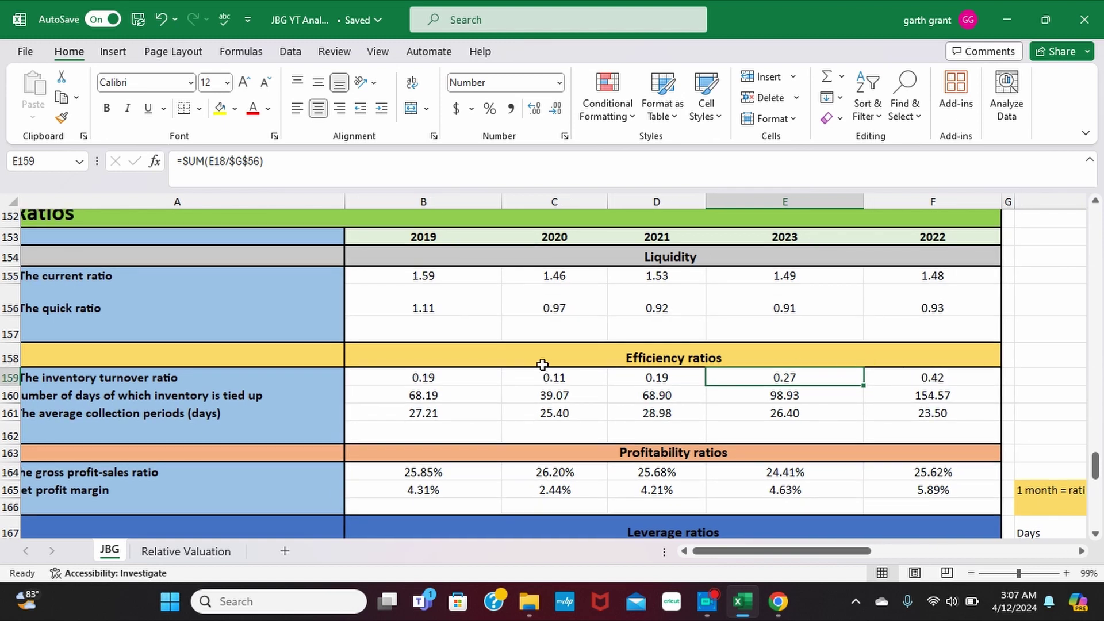
pyautogui.click(426, 379)
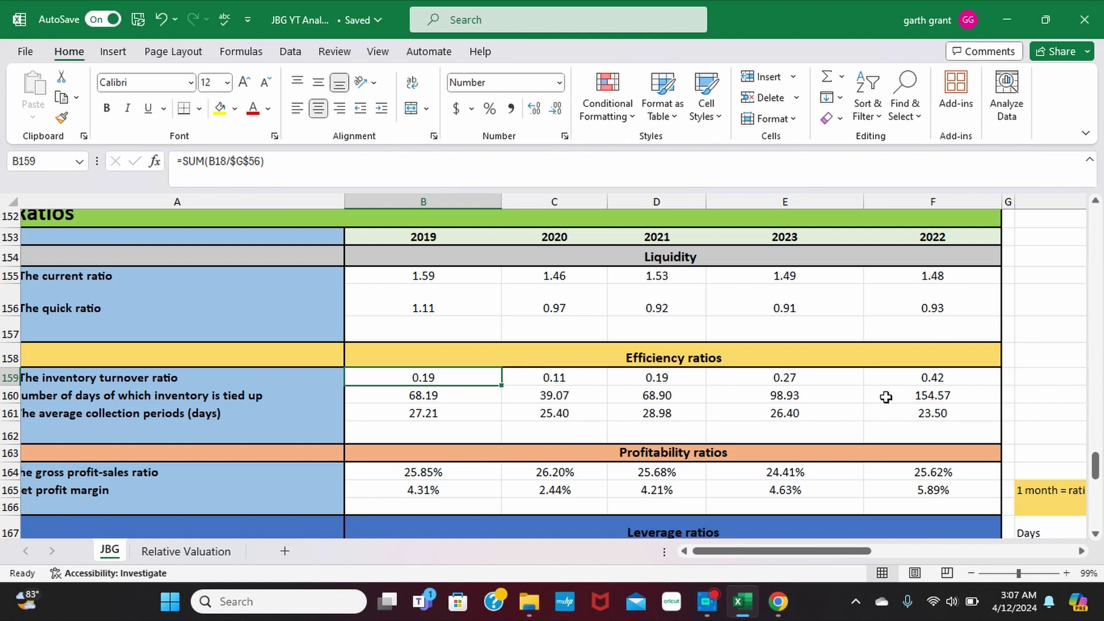
# Step: Review the highlighted "1 month = rating 5" figures in row 166, from H166 across to L166
pyautogui.hscroll(5, 885, 396)
pyautogui.scroll(-2, 886, 397)
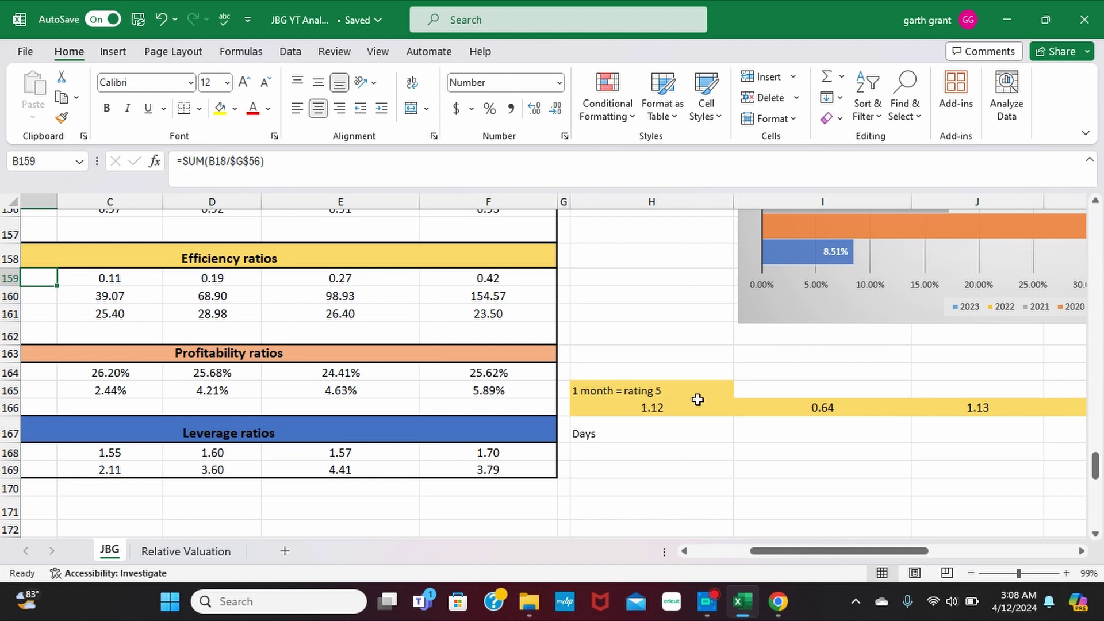
pyautogui.keyDown('ctrl'); pyautogui.scroll(3, 697, 400); pyautogui.keyUp('ctrl')
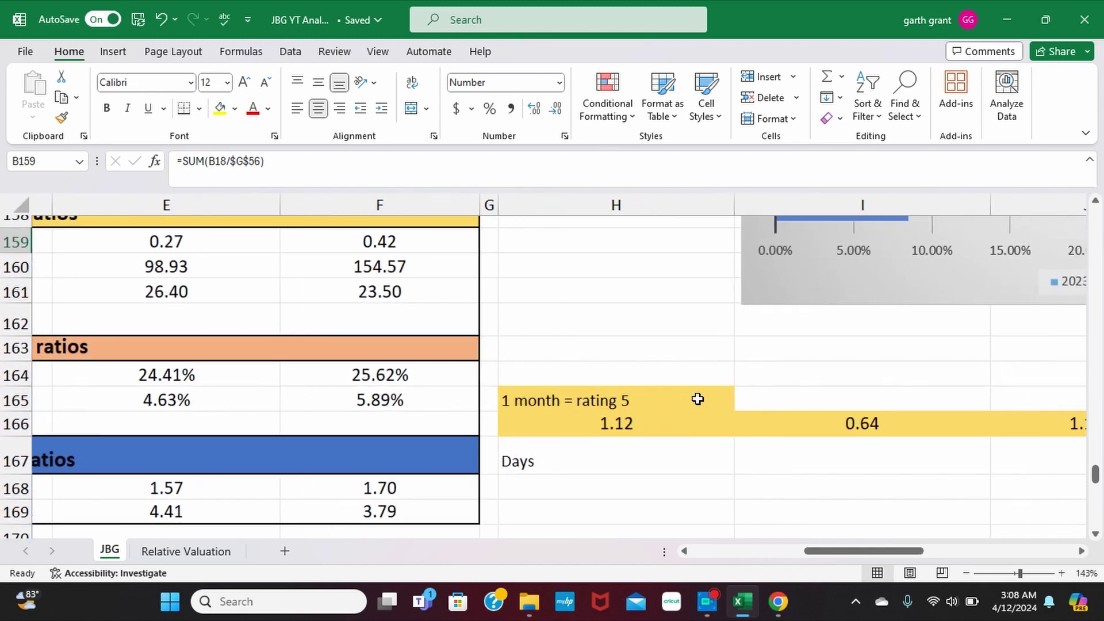
pyautogui.hscroll(5, 697, 399)
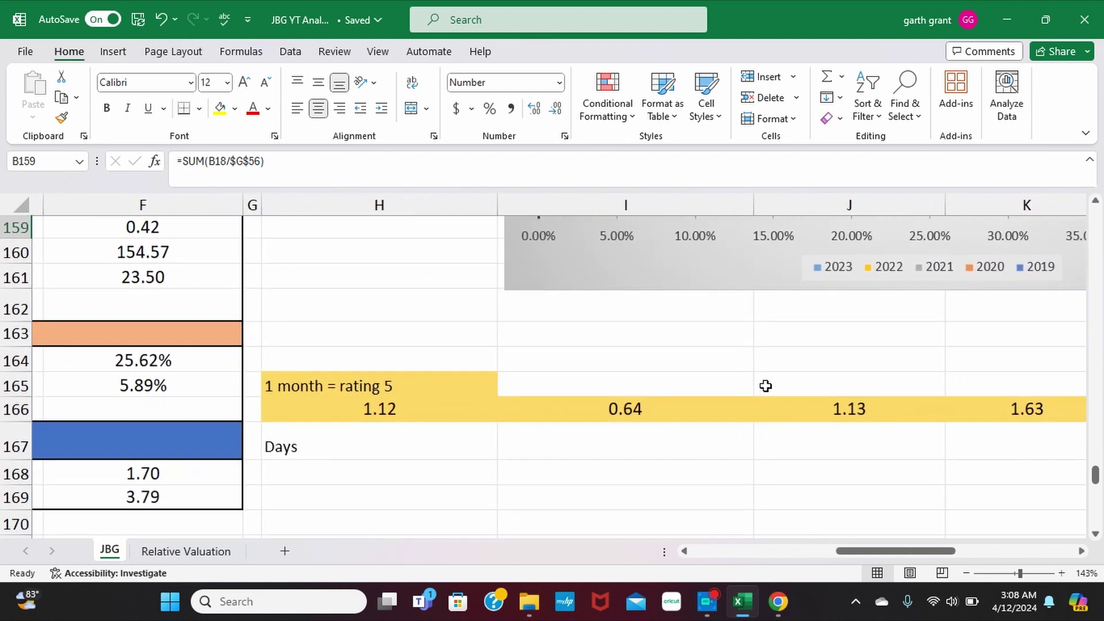
pyautogui.hscroll(2, 765, 385)
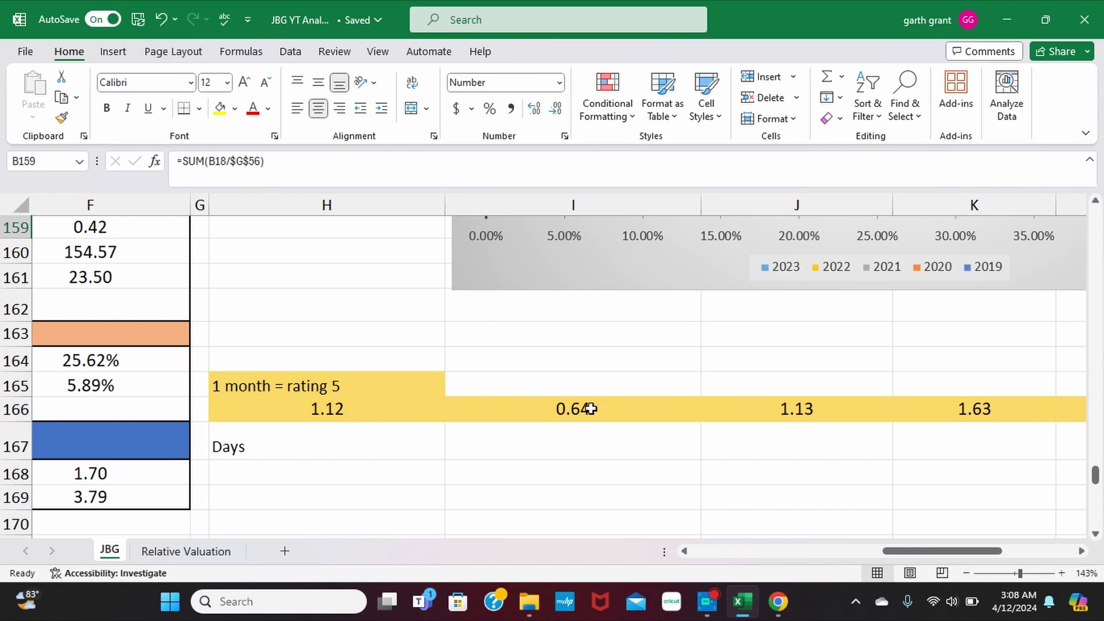
pyautogui.scroll(1, 591, 409)
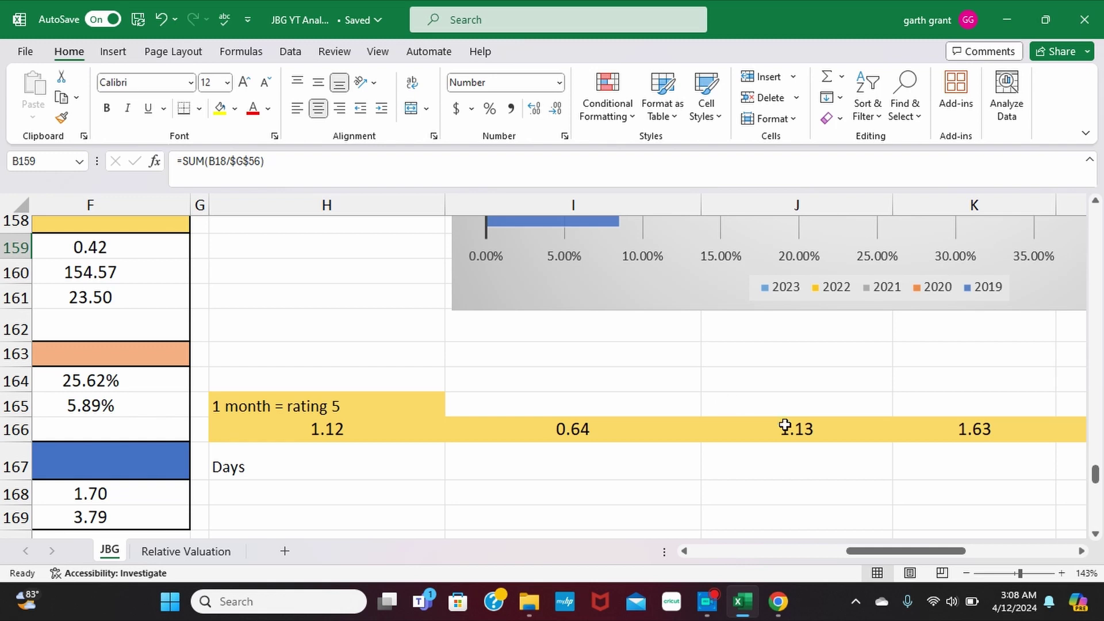
pyautogui.hscroll(3, 808, 432)
pyautogui.hscroll(1, 925, 423)
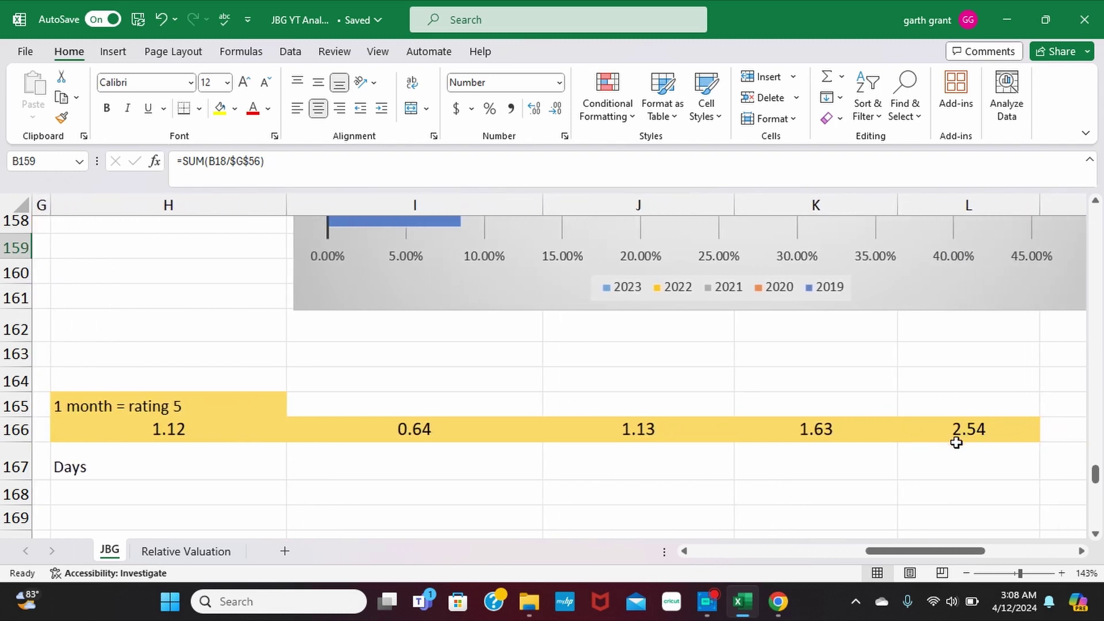
pyautogui.hscroll(-1, 976, 446)
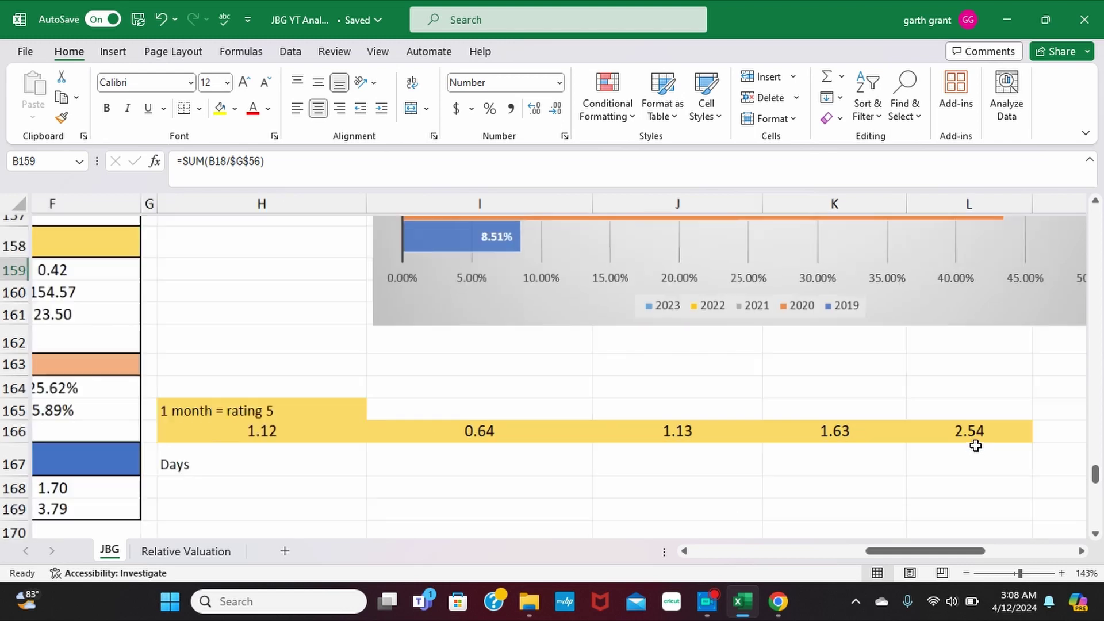
# Step: Return to the Efficiency ratios to review the days inventory is tied up and the 2019 average collection period formula in B161
pyautogui.scroll(-6, 972, 446)
pyautogui.scroll(3, 920, 446)
pyautogui.scroll(5, 918, 445)
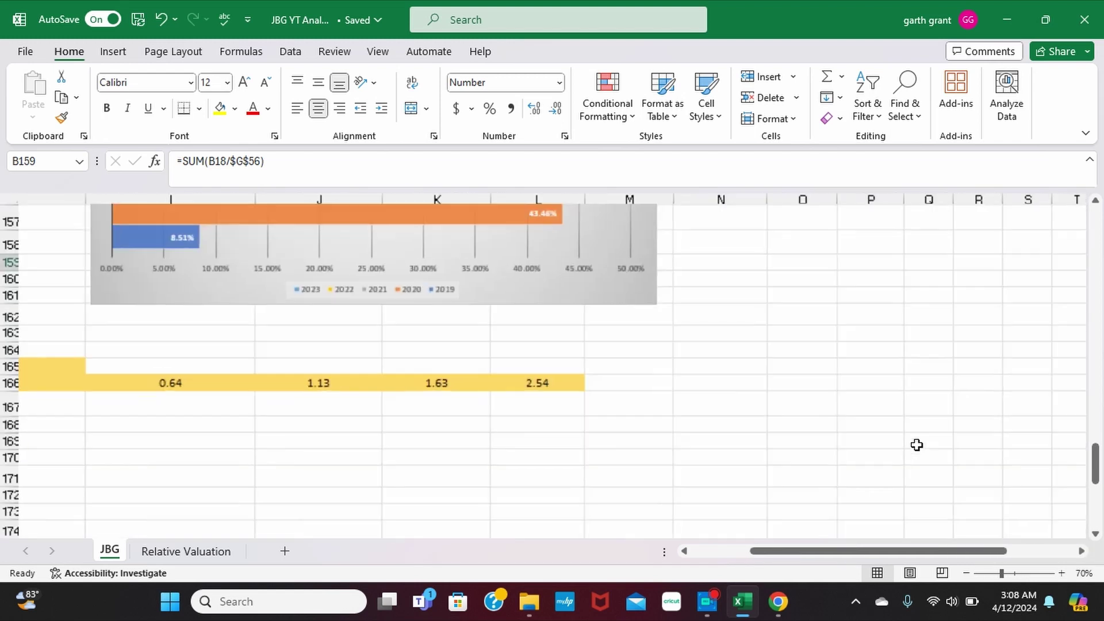
pyautogui.scroll(2, 917, 441)
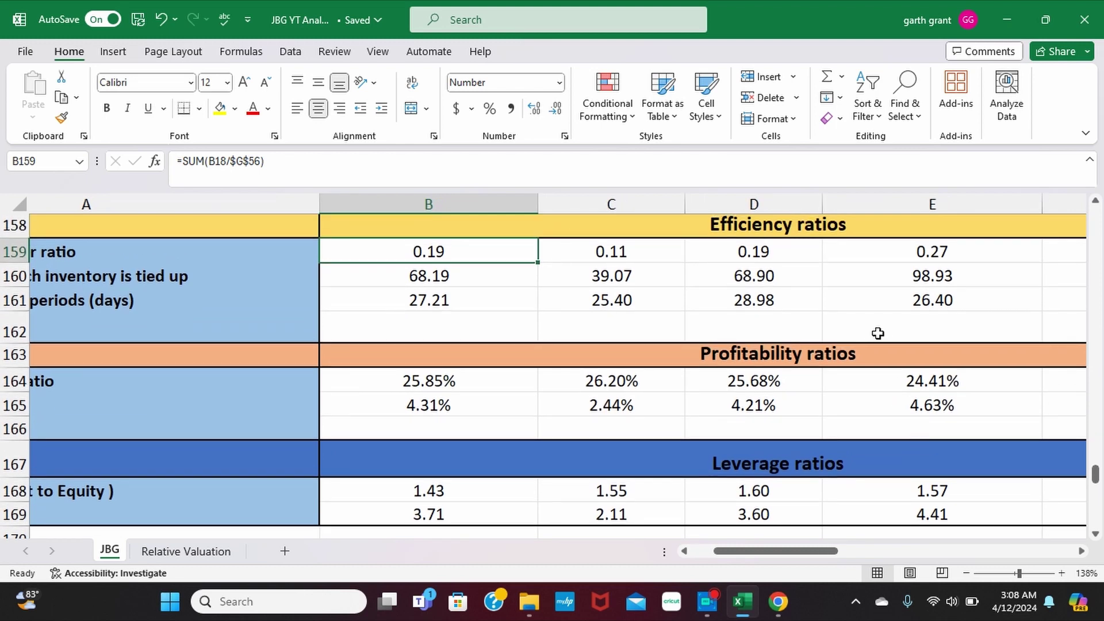
pyautogui.hscroll(-1, 804, 306)
pyautogui.hscroll(-2, 804, 306)
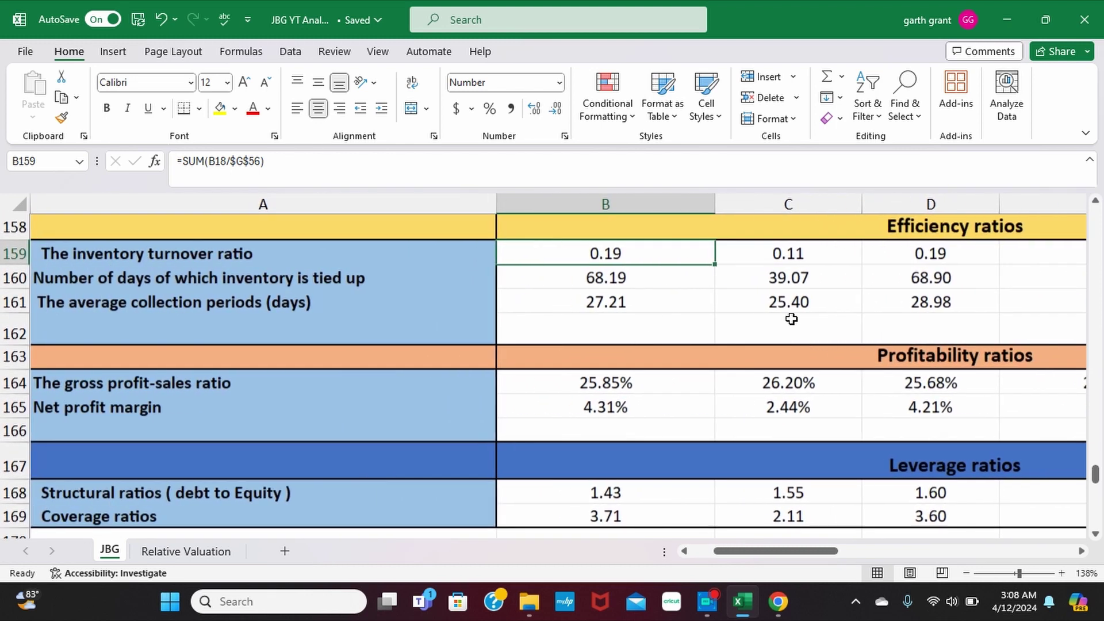
pyautogui.hscroll(-1, 221, 312)
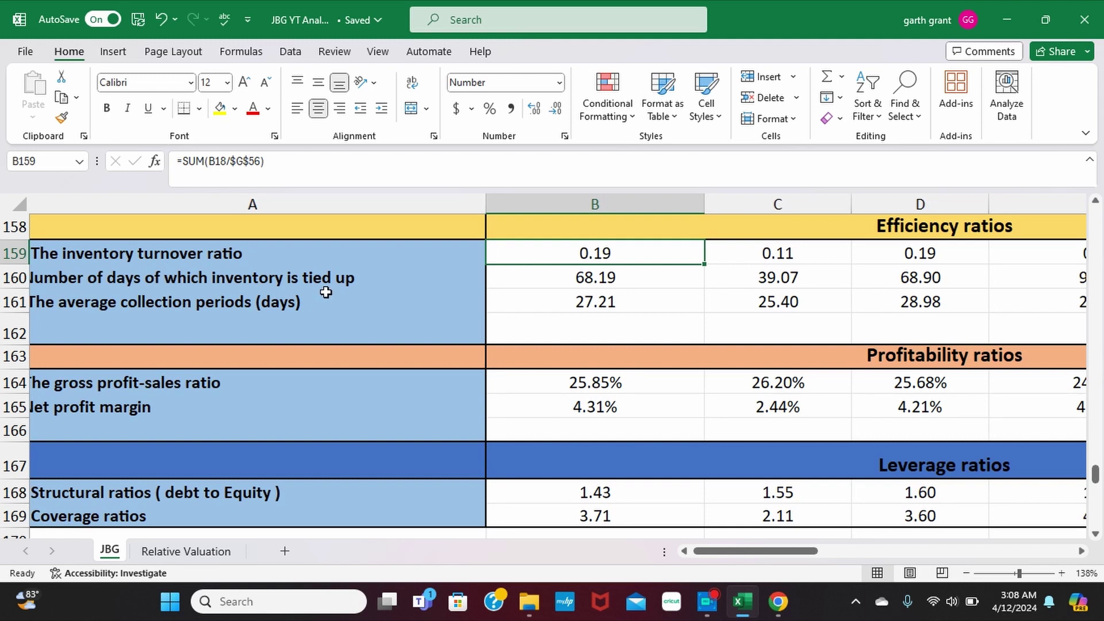
pyautogui.hscroll(-2, 323, 288)
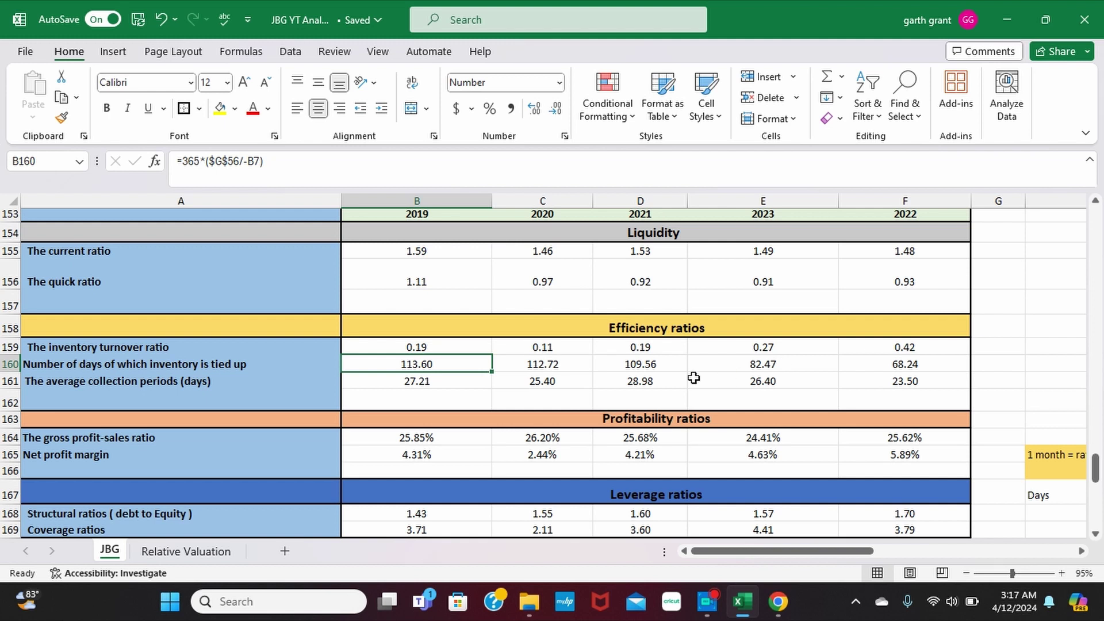
pyautogui.click(437, 383)
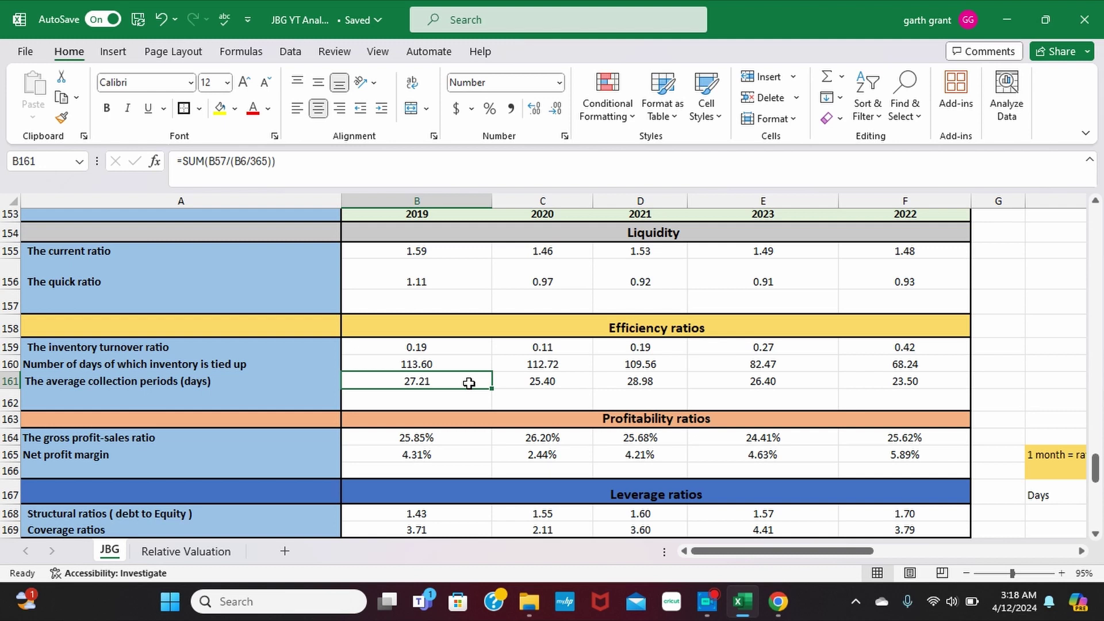
# Step: Go to the Alman's Score Z Score (JBG) table and inspect the Working Capital / Total Assets formula in K34 and the score formula in K39
pyautogui.scroll(-1, 469, 383)
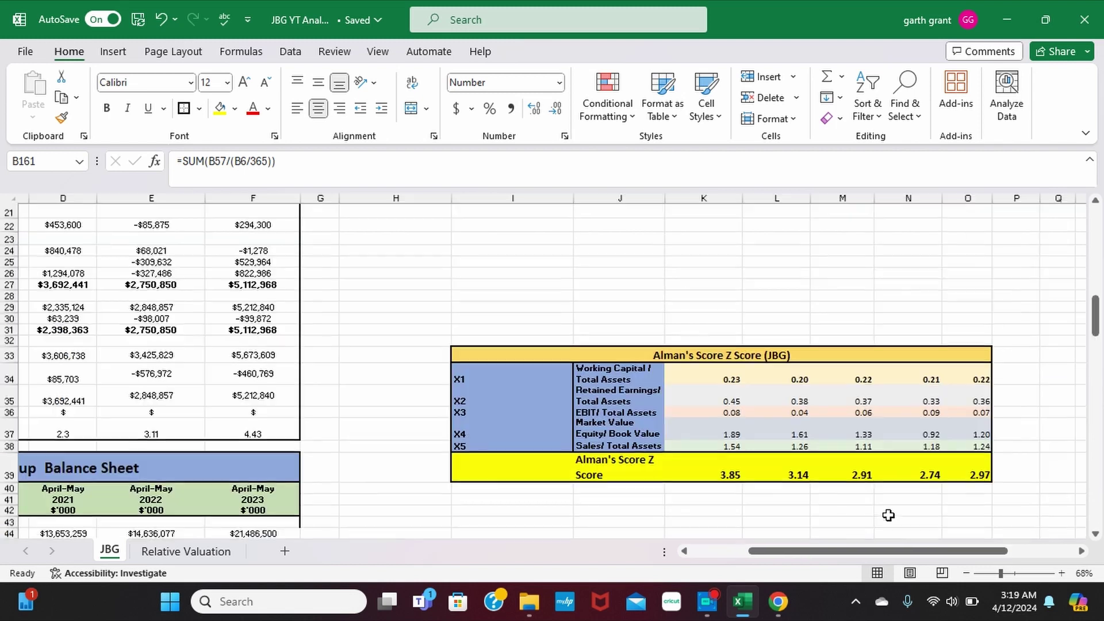
pyautogui.scroll(-3, 888, 515)
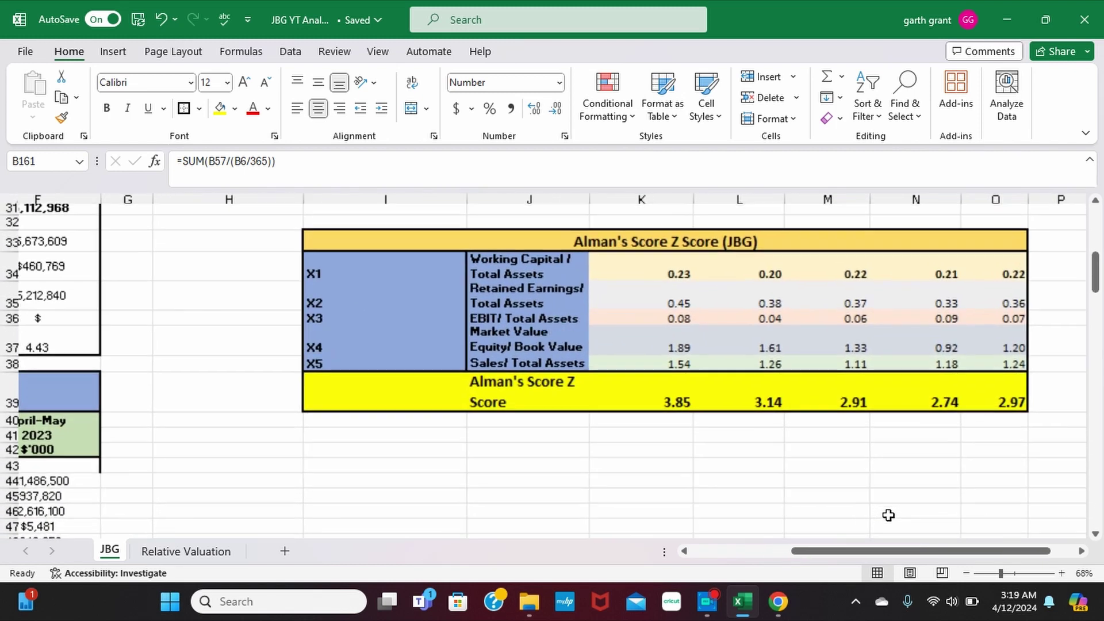
pyautogui.keyDown('ctrl'); pyautogui.scroll(2, 889, 515); pyautogui.keyUp('ctrl')
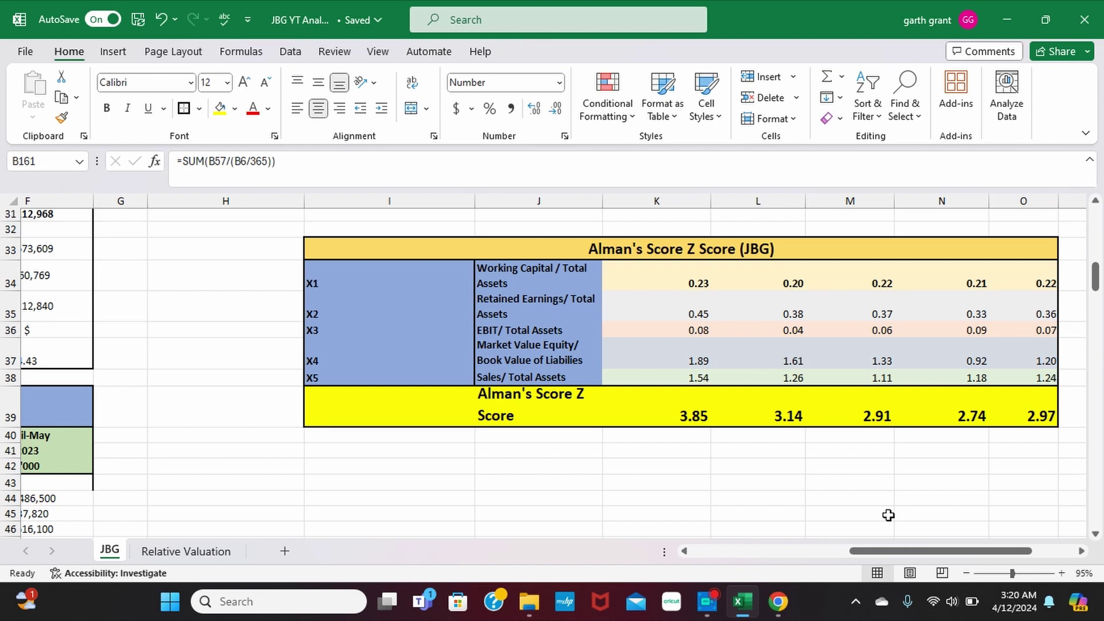
pyautogui.click(545, 277)
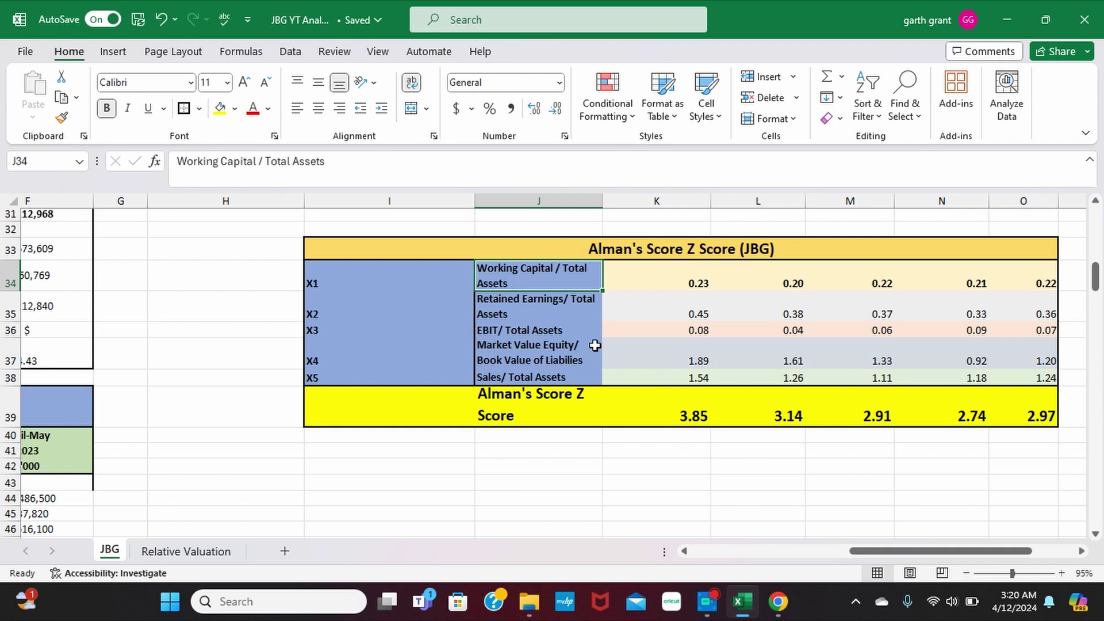
pyautogui.click(662, 284)
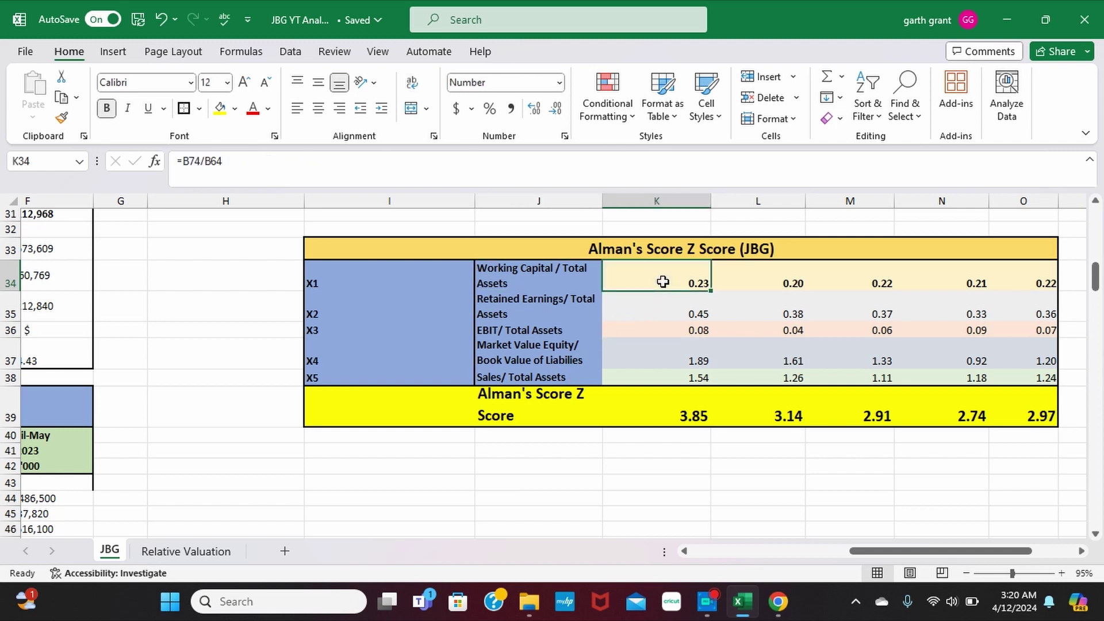
pyautogui.click(682, 415)
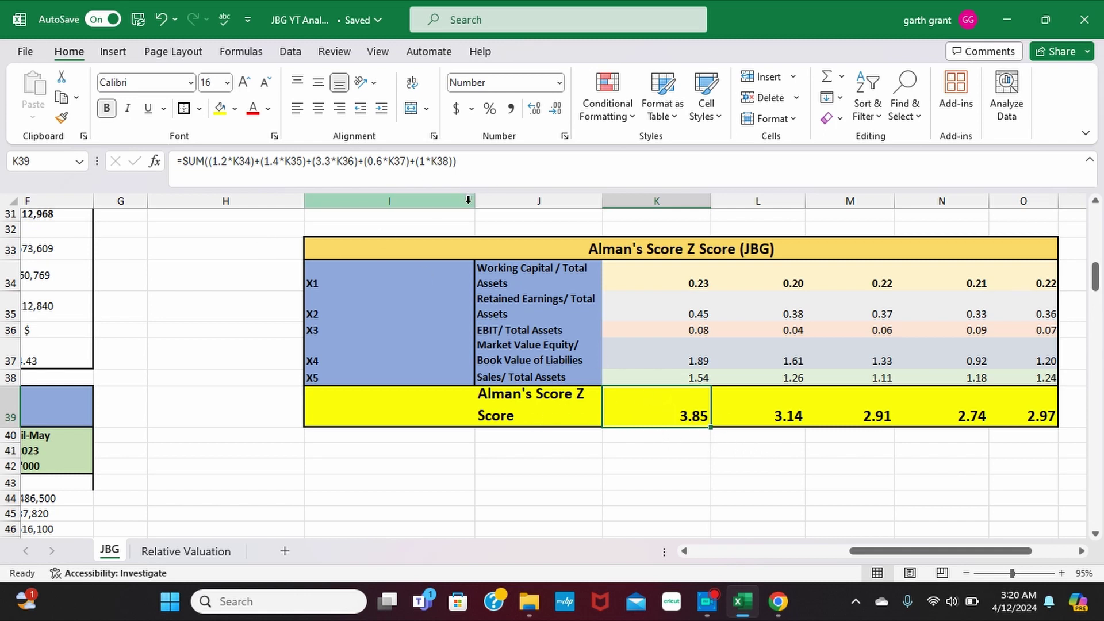
# Step: Inspect the full weighted-sum formula in K39 of the Alman's Score Z Score table and cancel the cell edit
pyautogui.keyDown('ctrl'); pyautogui.scroll(2, 466, 198); pyautogui.keyUp('ctrl')
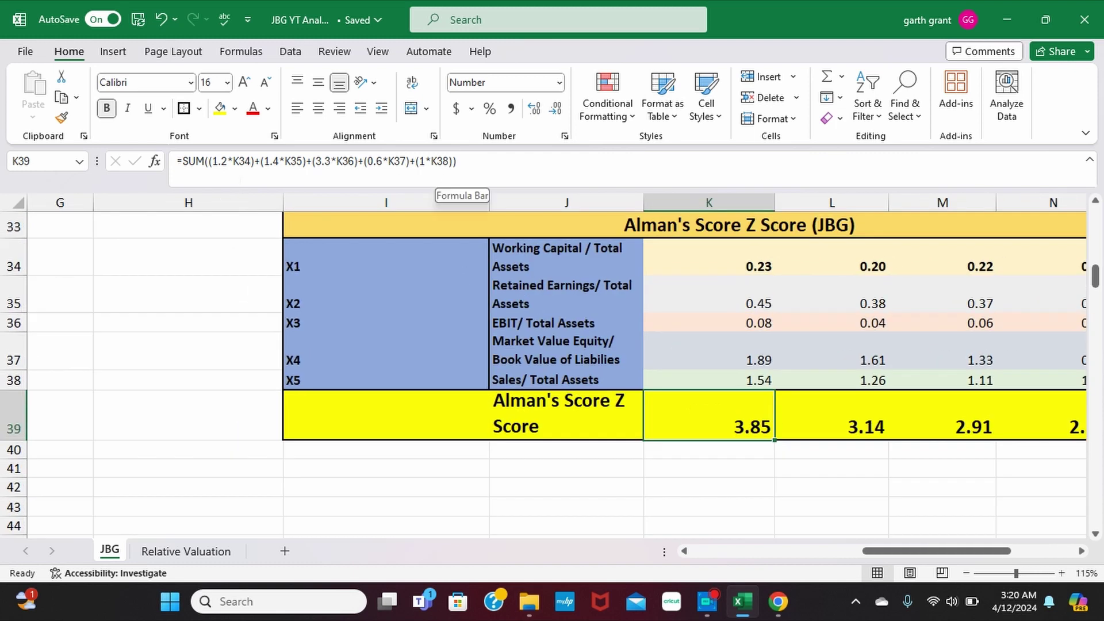
pyautogui.moveTo(457, 162); pyautogui.dragTo(179, 190)
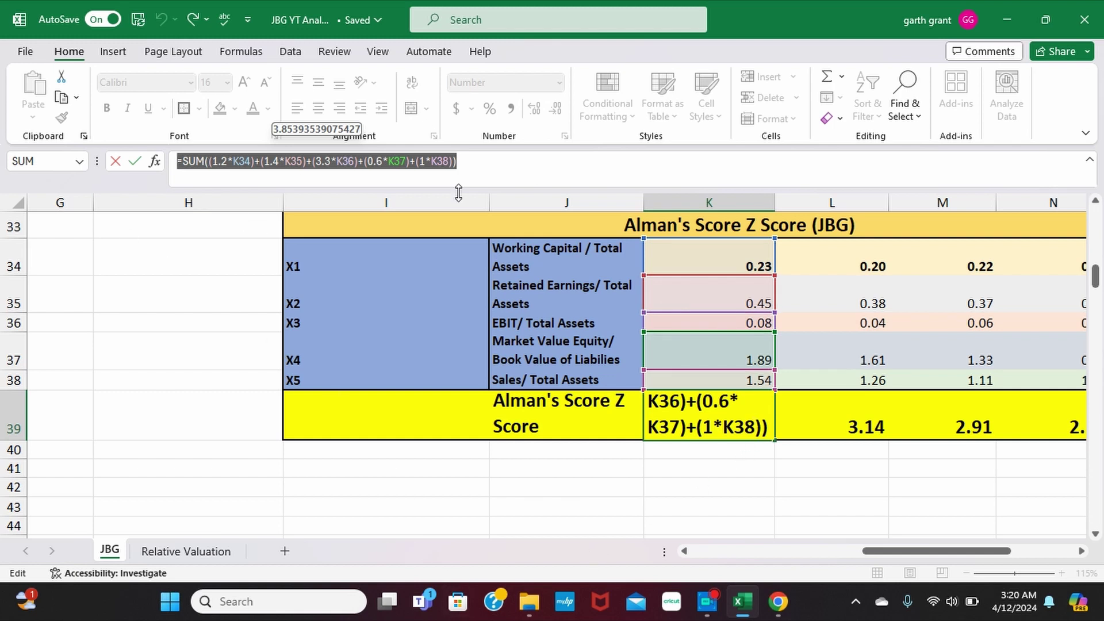
pyautogui.click(655, 488)
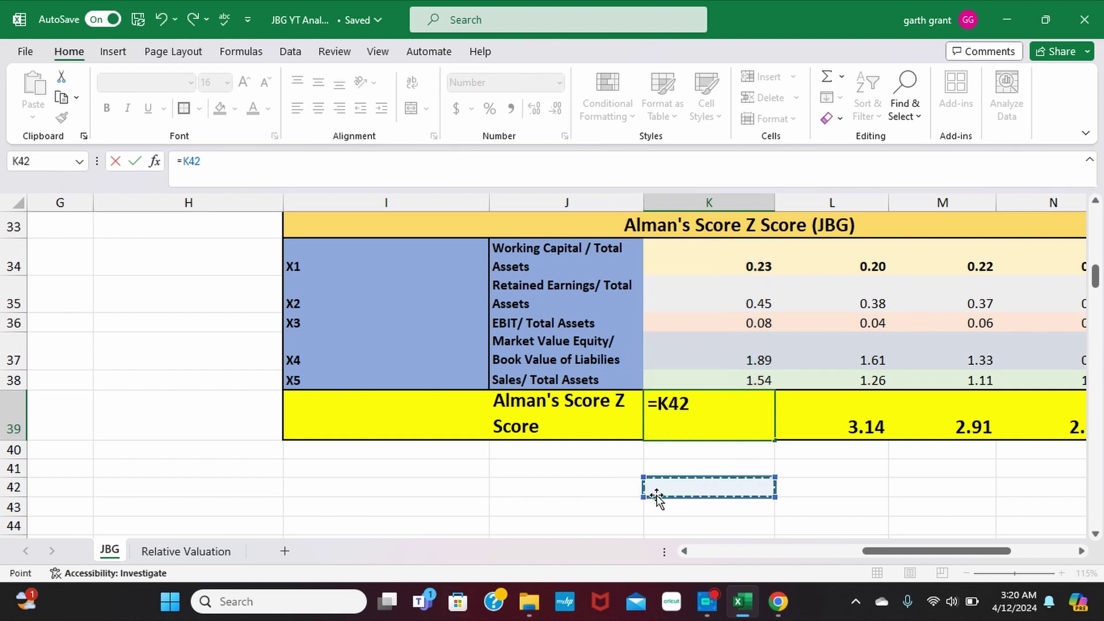
pyautogui.press('Escape')
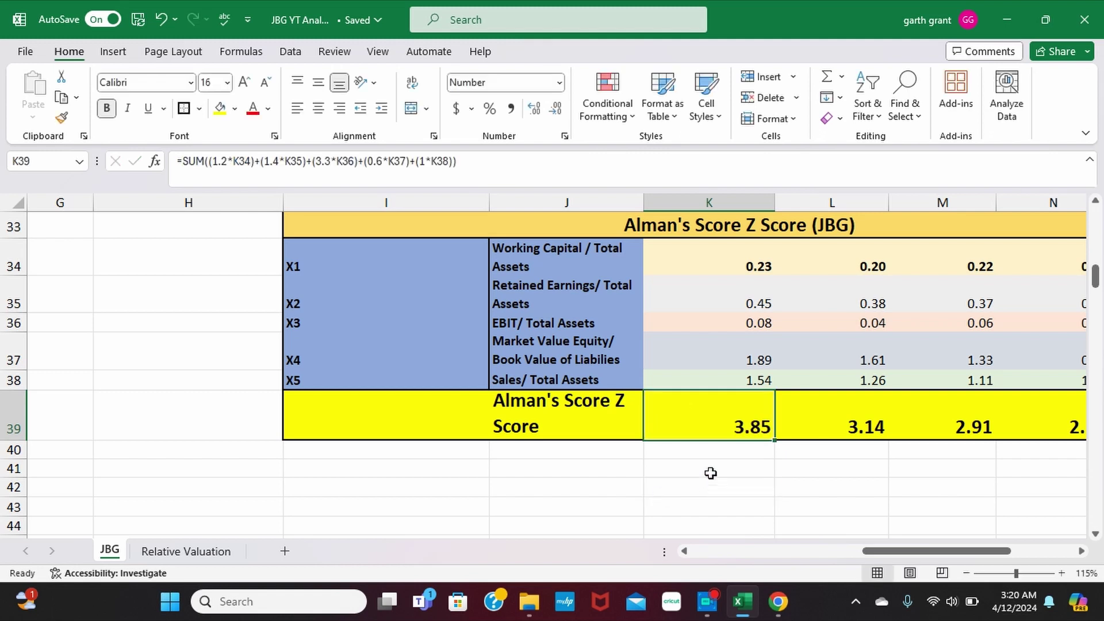
# Step: Switch to Chrome and compare the Altman Z-Score safe, grey and distress zone thresholds with the yearly JBG scores in row 39
pyautogui.hotkey('alt', 'Tab')
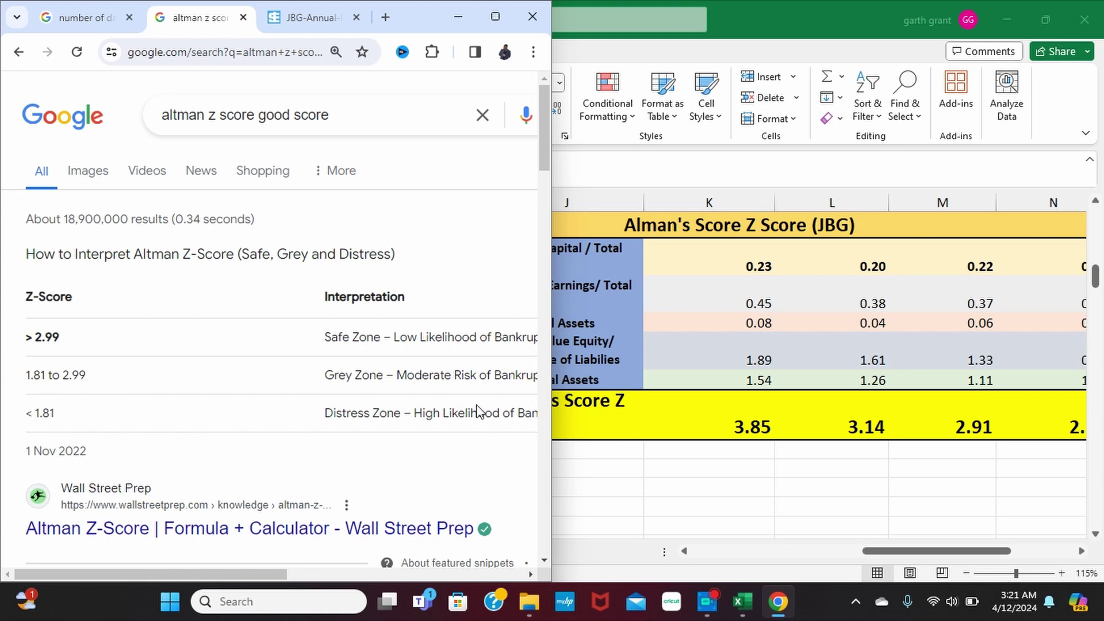
pyautogui.hscroll(3, 676, 373)
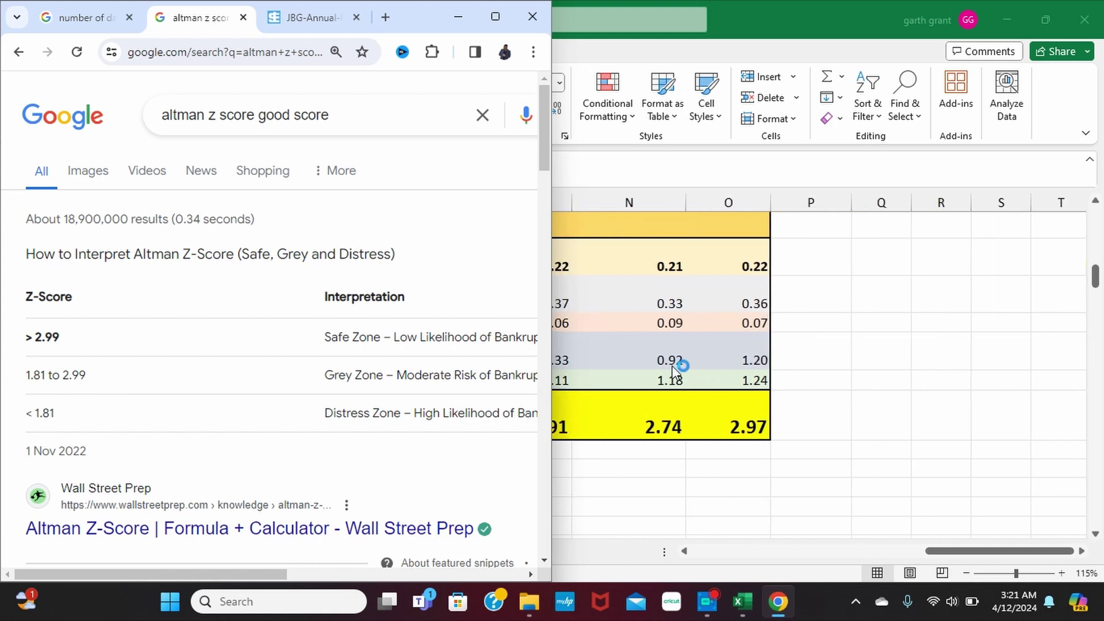
pyautogui.hscroll(-3, 675, 373)
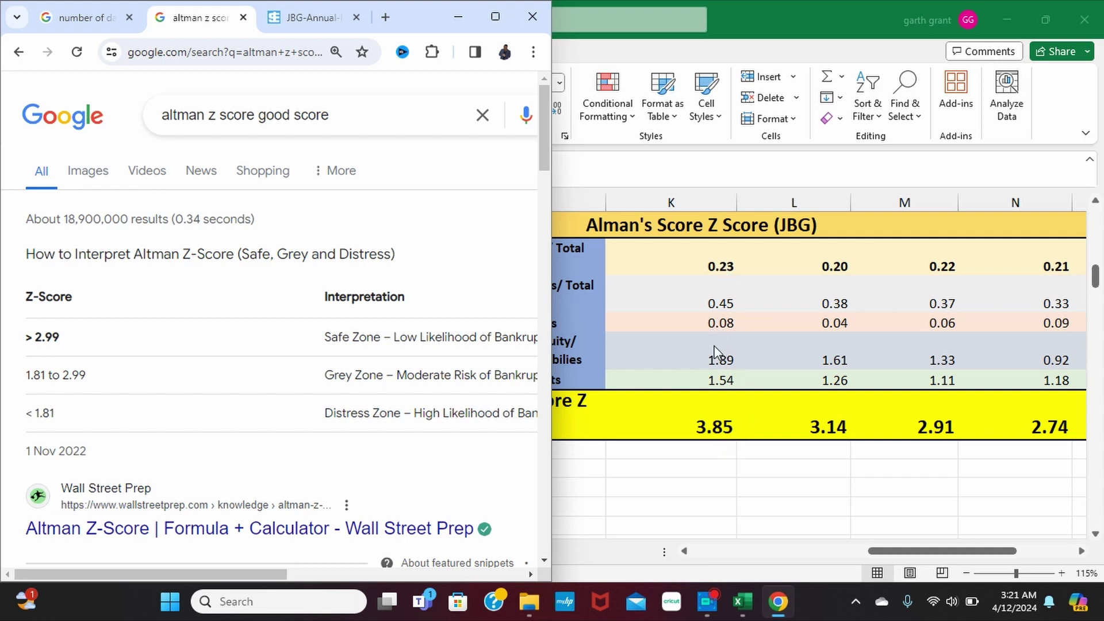
pyautogui.hscroll(2, 764, 335)
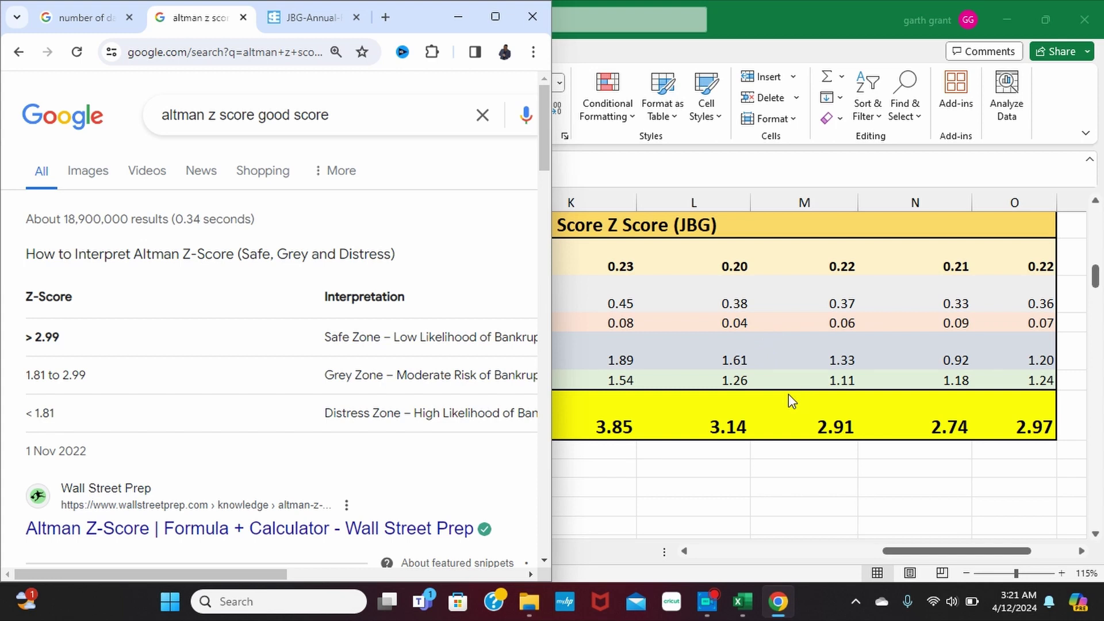
pyautogui.hscroll(2, 788, 394)
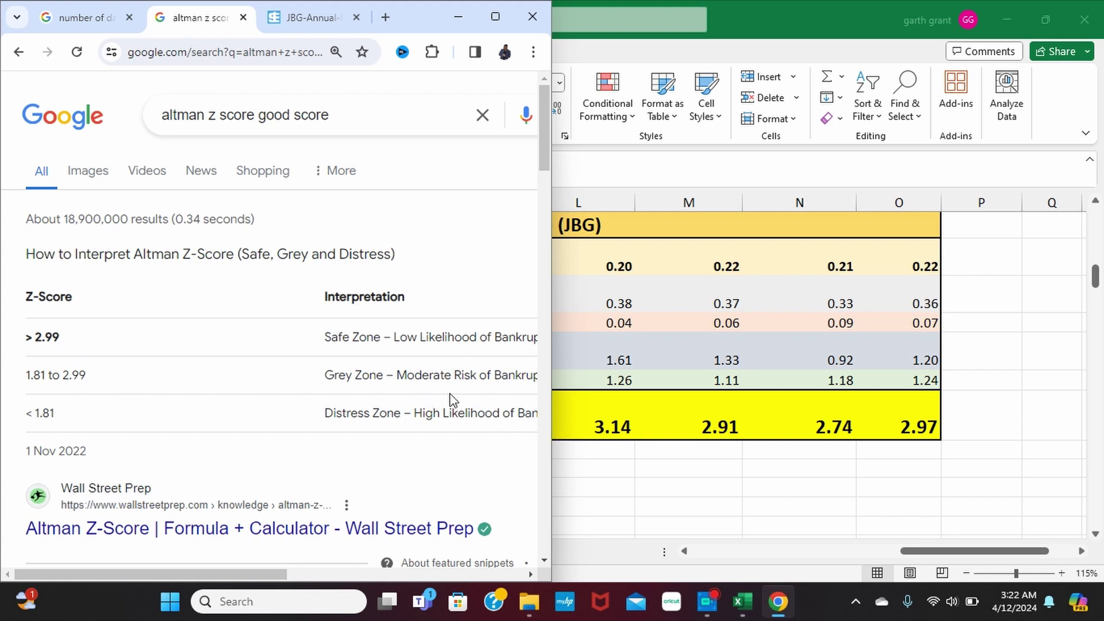
pyautogui.hscroll(2, 450, 393)
pyautogui.hscroll(-2, 477, 398)
pyautogui.hscroll(1, 477, 398)
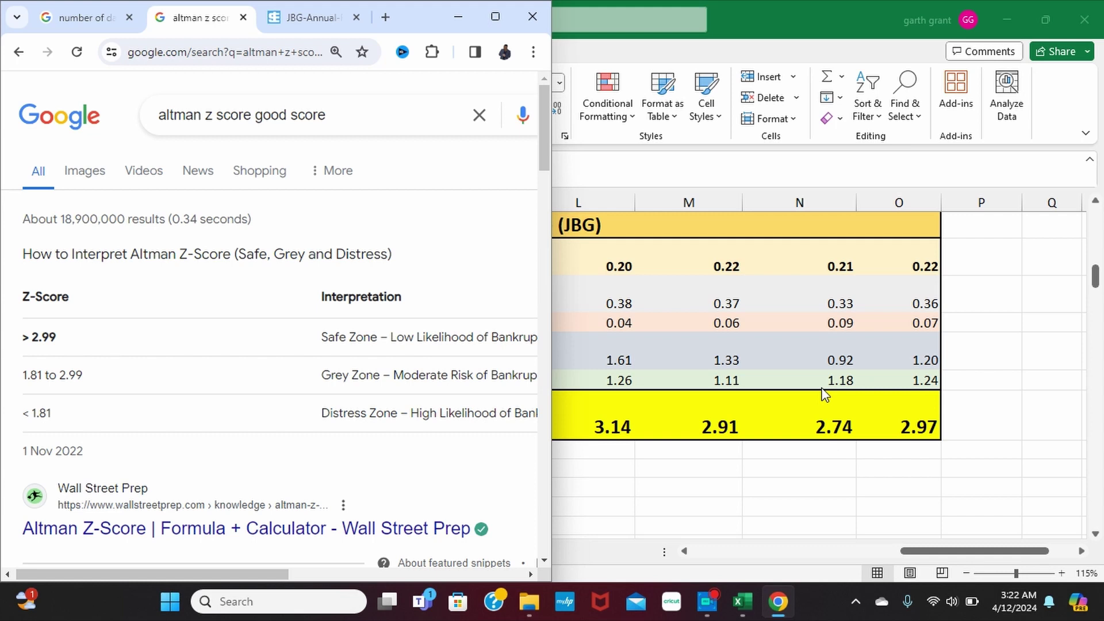
pyautogui.hscroll(2, 826, 395)
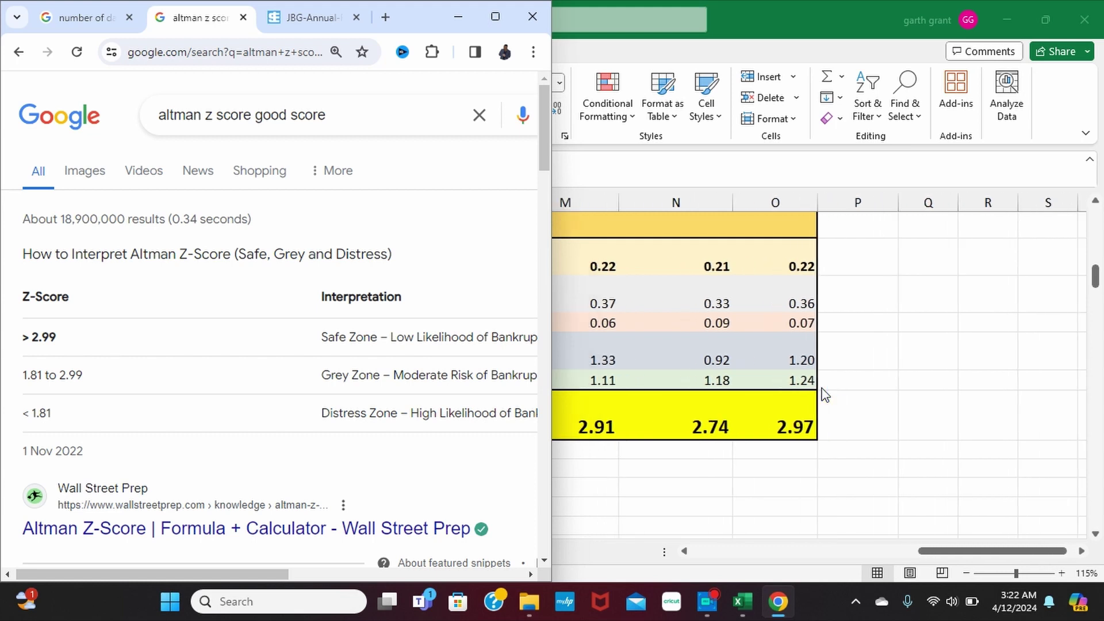
pyautogui.hscroll(-1, 826, 395)
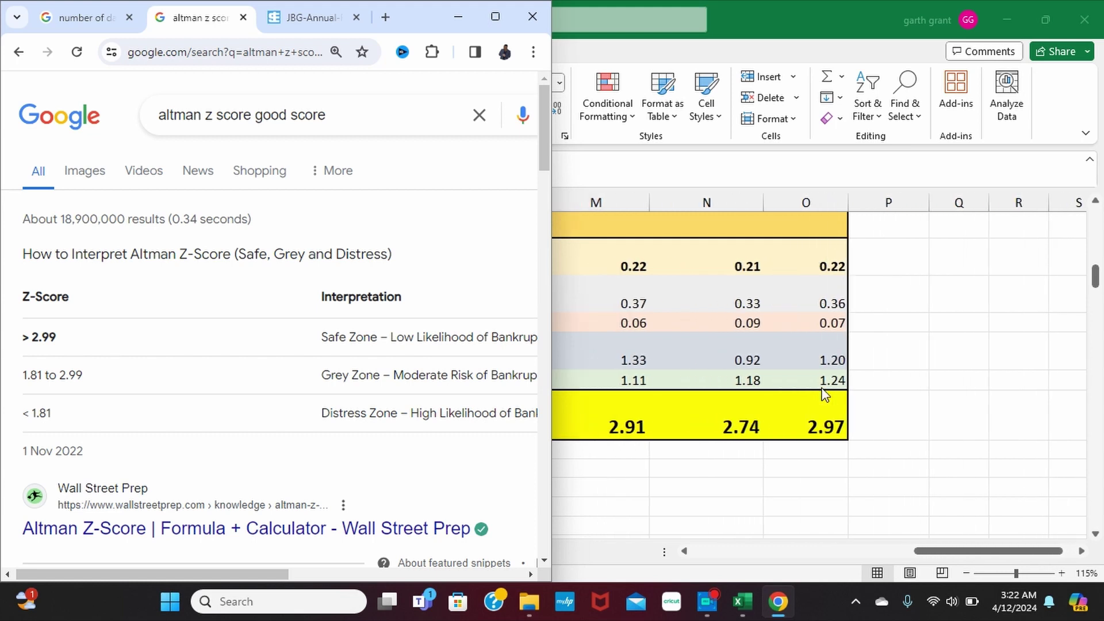
pyautogui.click(801, 422)
pyautogui.scroll(-1, 328, 352)
pyautogui.scroll(-1, 327, 351)
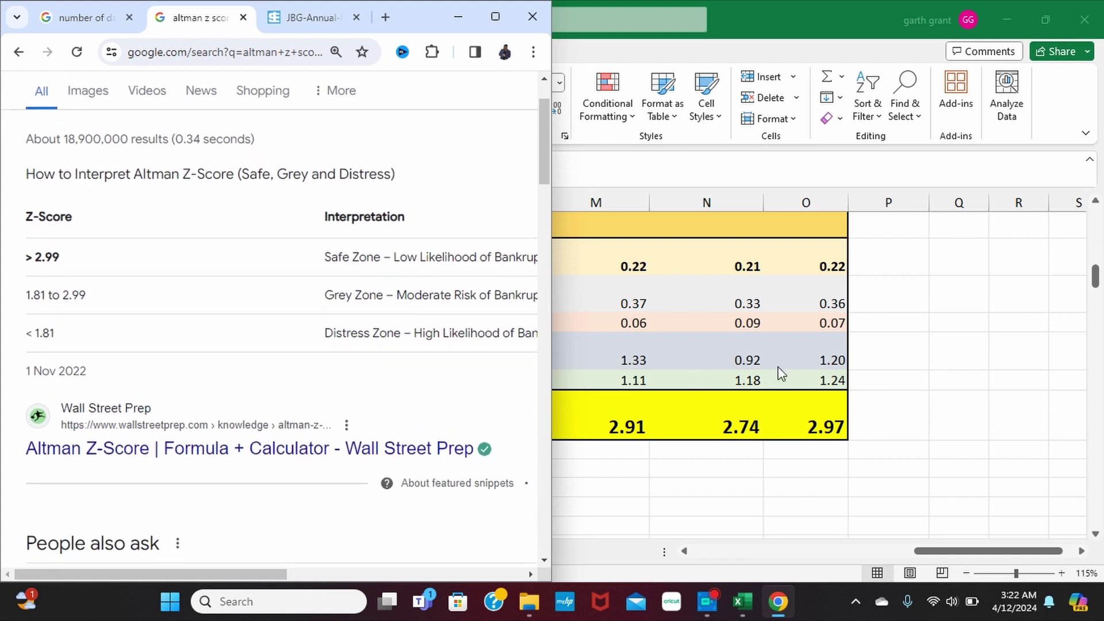
# Step: Return to the Excel workbook and review the whole Alman's Score Z Score (JBG) table, from ratios X1 to X5 down to the yearly scores
pyautogui.click(896, 384)
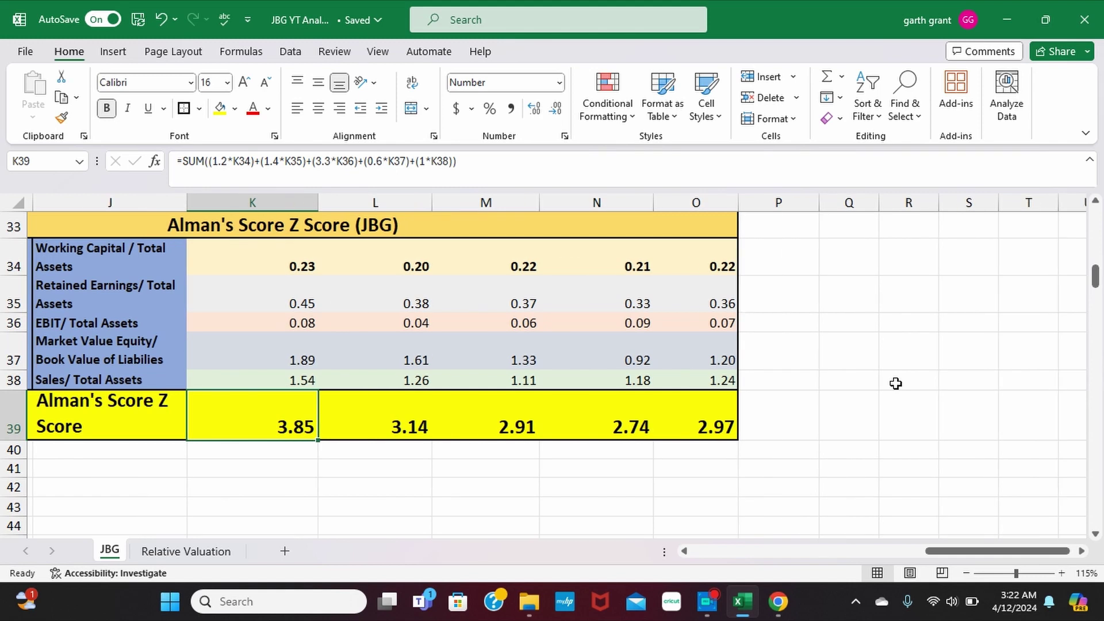
pyautogui.hscroll(-5, 896, 383)
pyautogui.hscroll(3, 895, 384)
pyautogui.scroll(2, 895, 384)
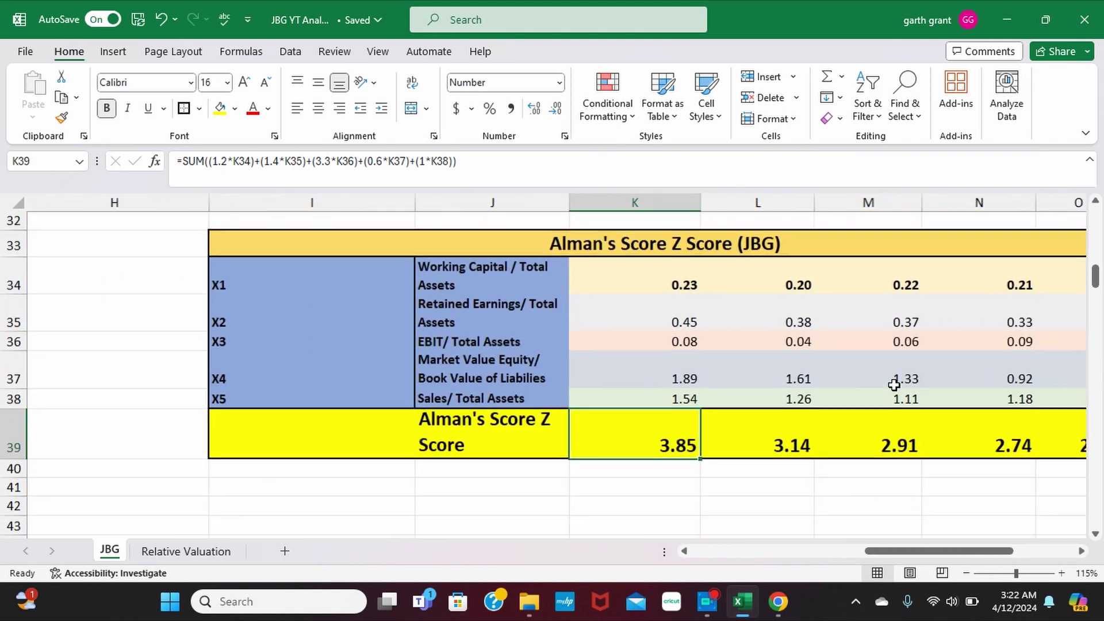
pyautogui.scroll(1, 894, 385)
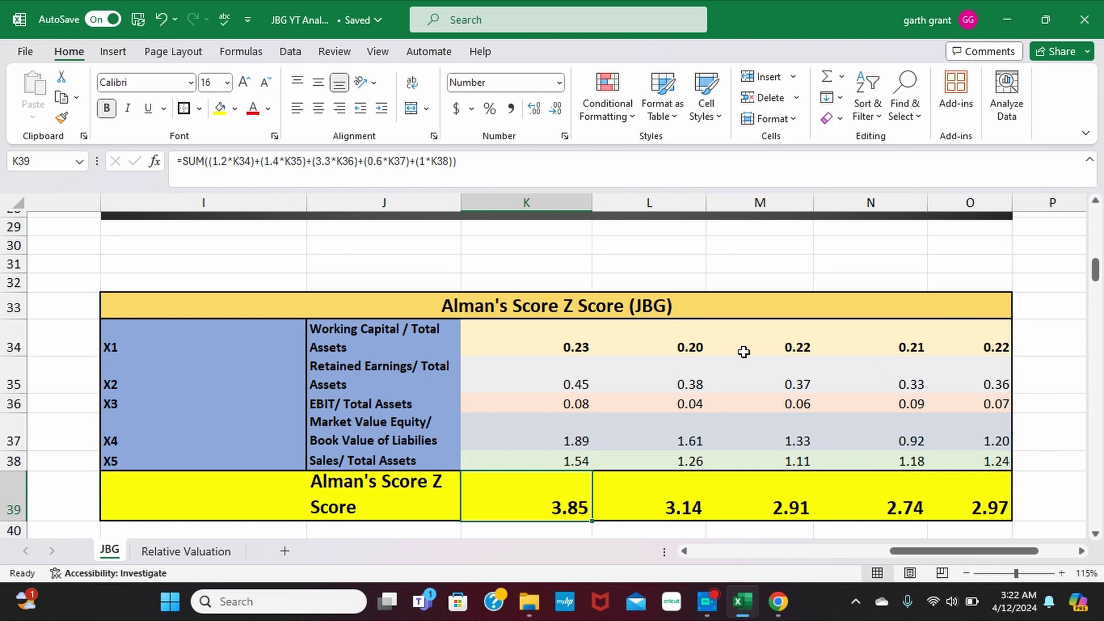
pyautogui.scroll(-2, 742, 352)
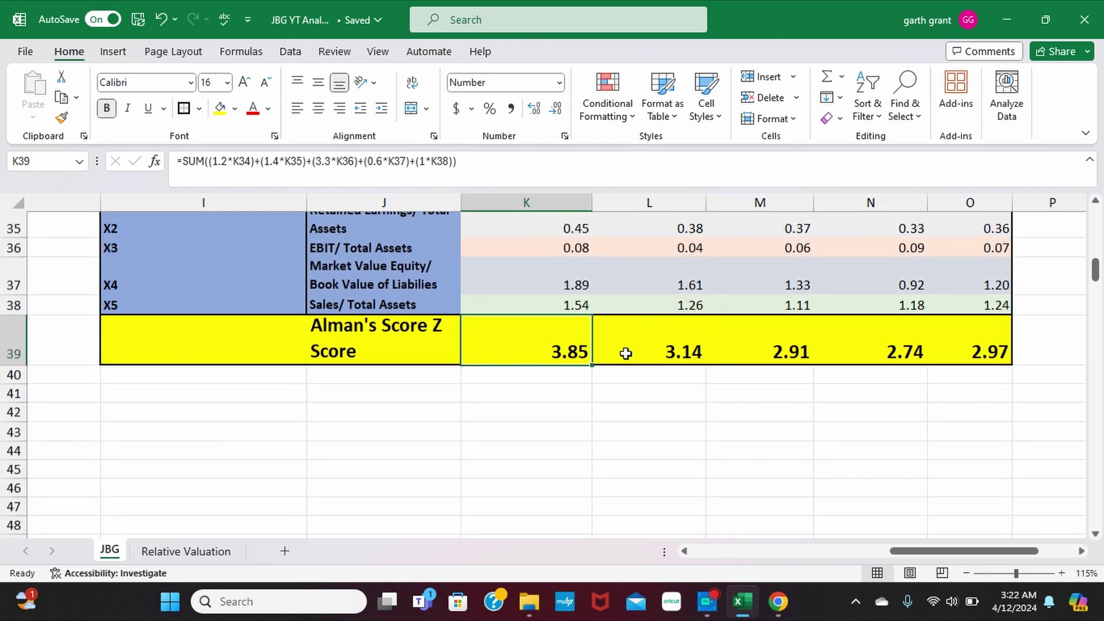
pyautogui.keyDown('ctrl'); pyautogui.scroll(-3, 626, 350); pyautogui.keyUp('ctrl')
pyautogui.click(598, 470)
pyautogui.keyDown('ctrl'); pyautogui.scroll(-4, 598, 470); pyautogui.keyUp('ctrl')
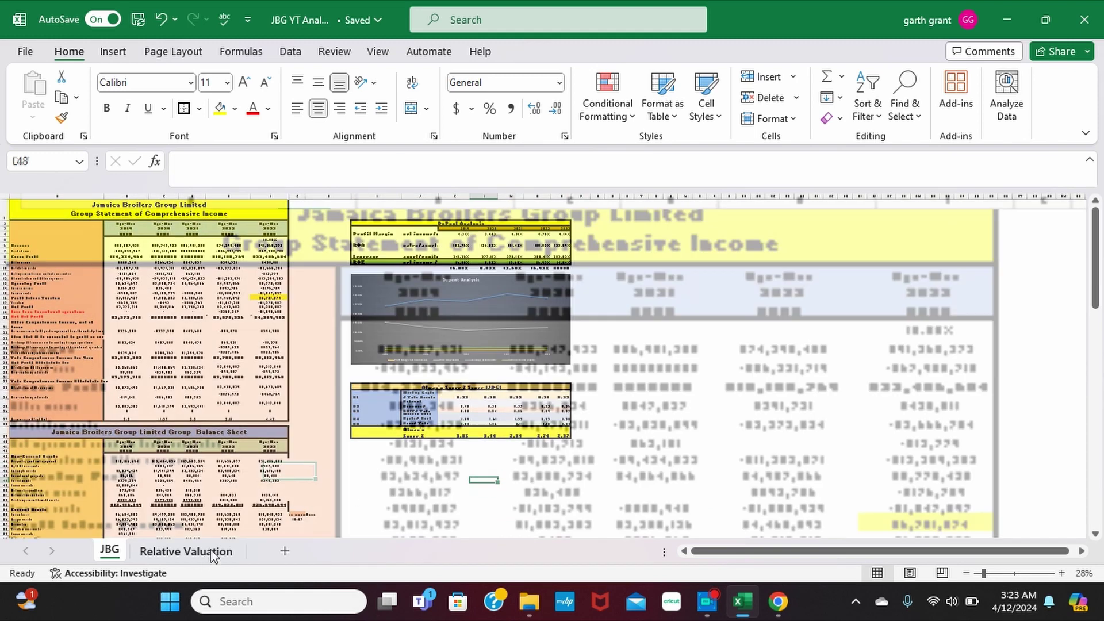
# Step: Open the Relative Valuation sheet and review the manufacturing companies' P/E, B.P.S, P/B and T. Eps figures, the fair values and the discount
pyautogui.click(212, 552)
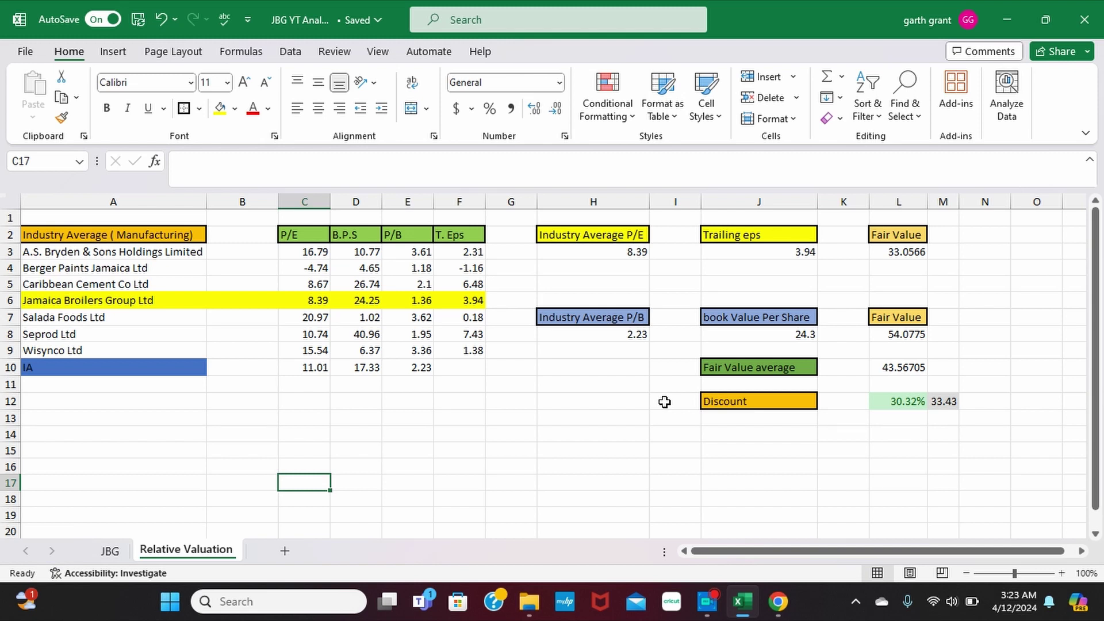
pyautogui.scroll(5, 665, 401)
pyautogui.hscroll(-5, 431, 308)
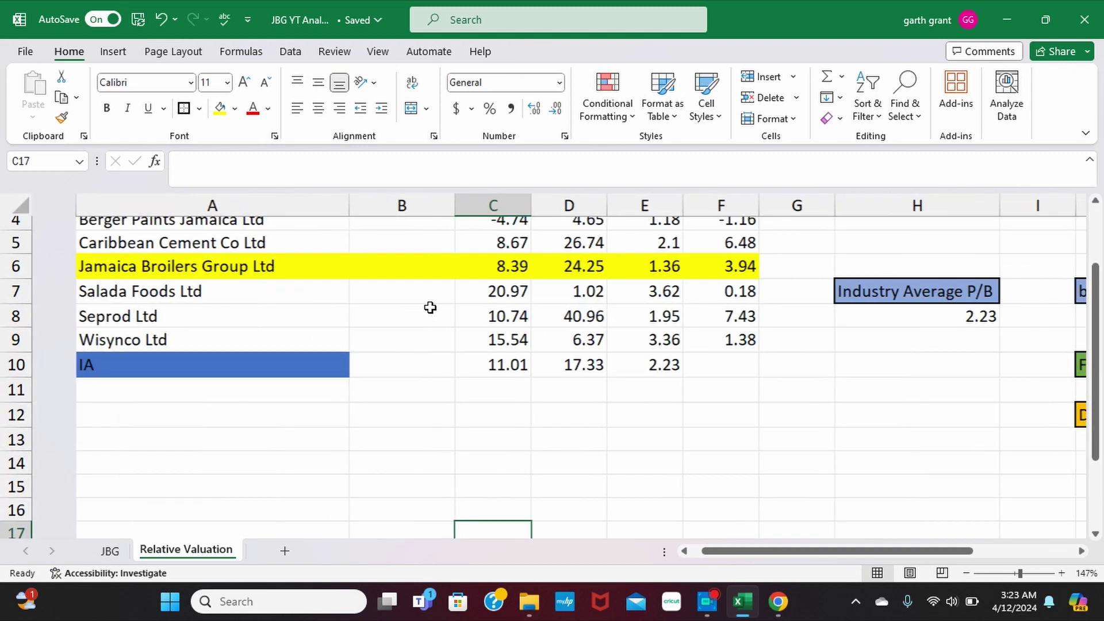
pyautogui.scroll(3, 429, 304)
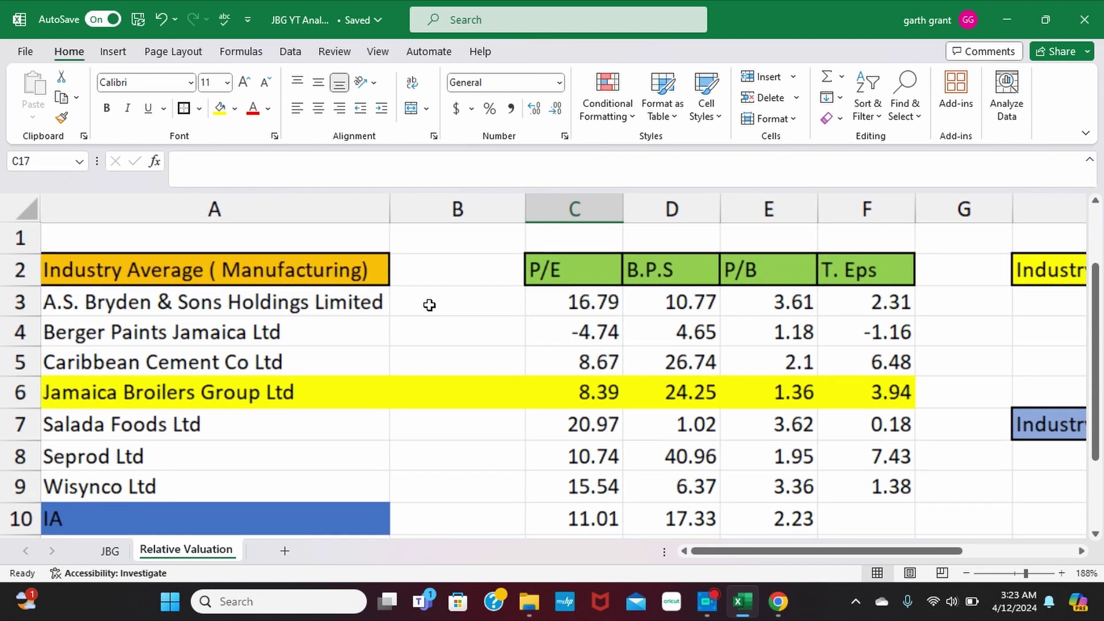
pyautogui.scroll(-2, 355, 256)
pyautogui.scroll(-2, 267, 284)
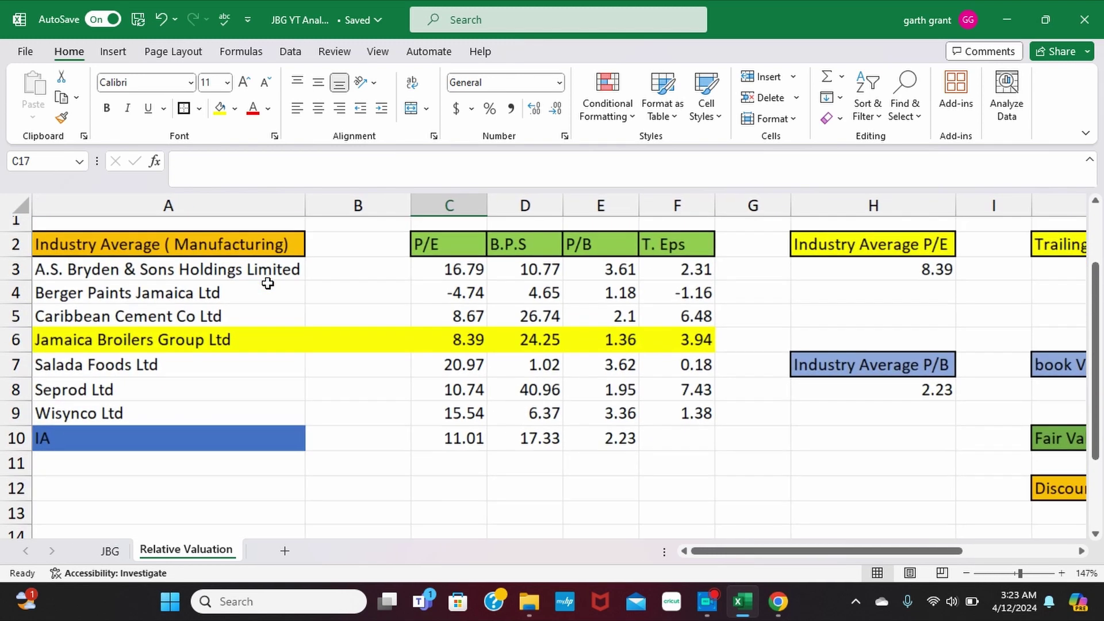
pyautogui.scroll(1, 265, 282)
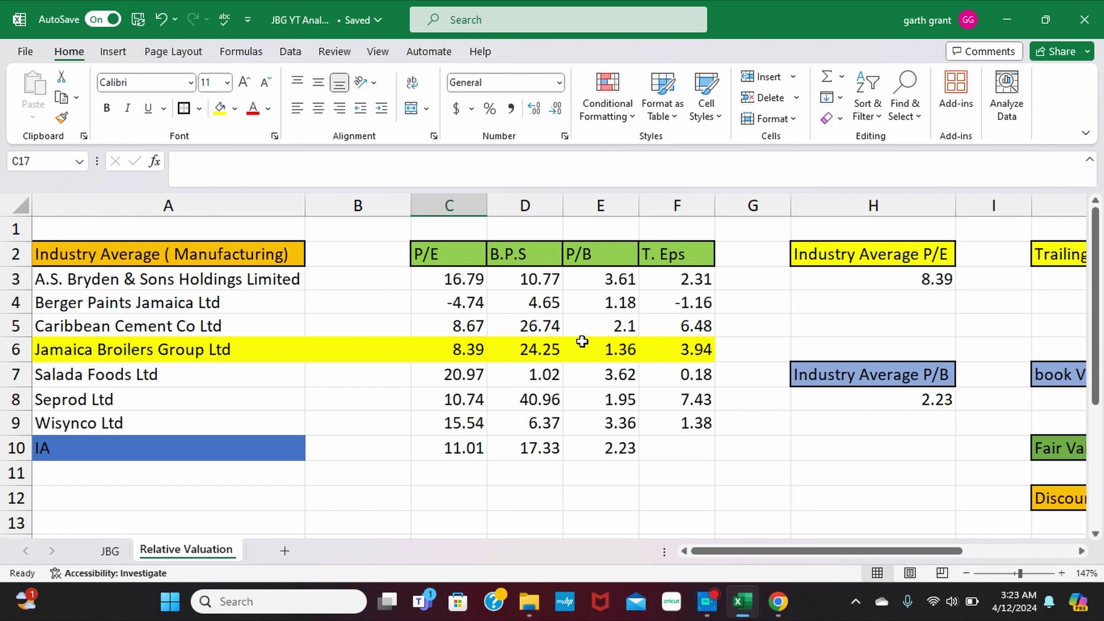
pyautogui.hscroll(3, 600, 350)
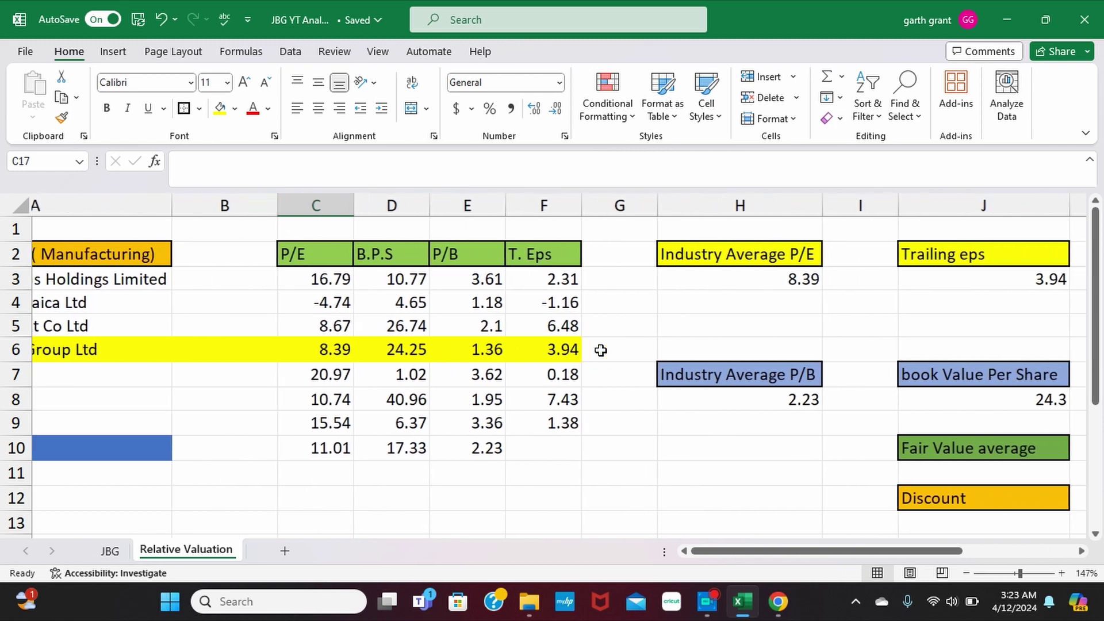
pyautogui.hscroll(5, 601, 350)
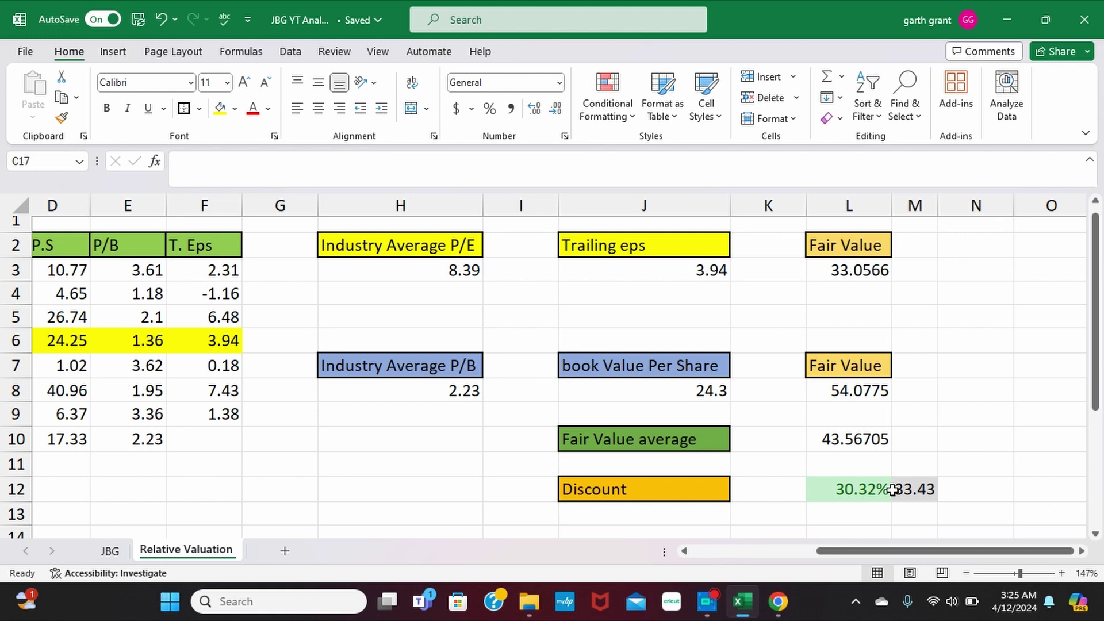
# Step: Return to the JBG sheet and review the comprehensive income statement and the DuPont Analysis table with its chart
pyautogui.click(110, 551)
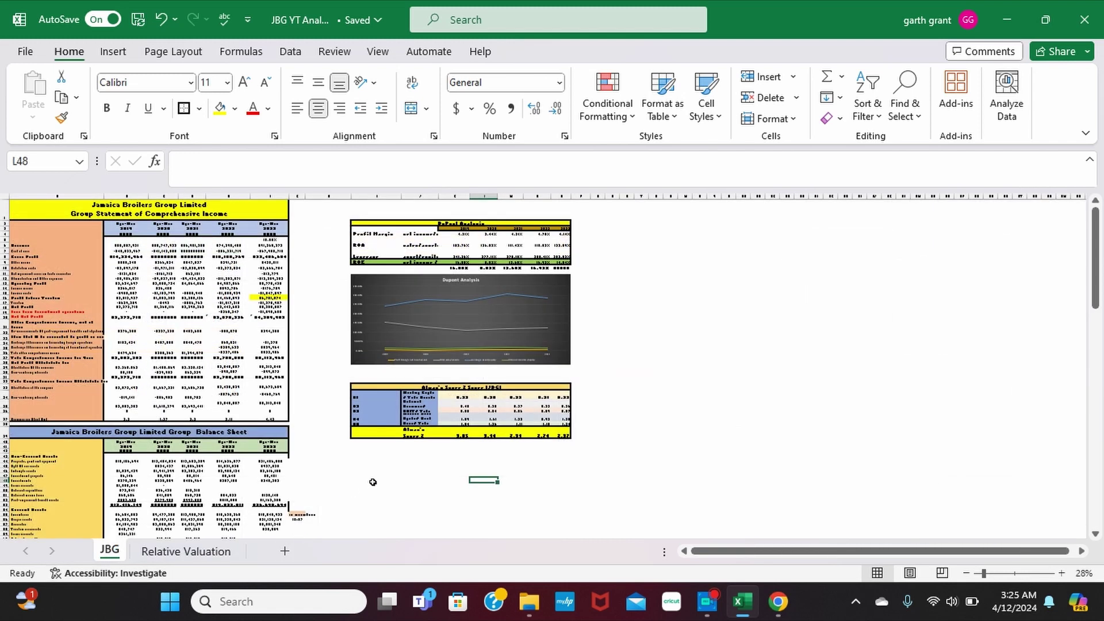
pyautogui.scroll(4, 372, 482)
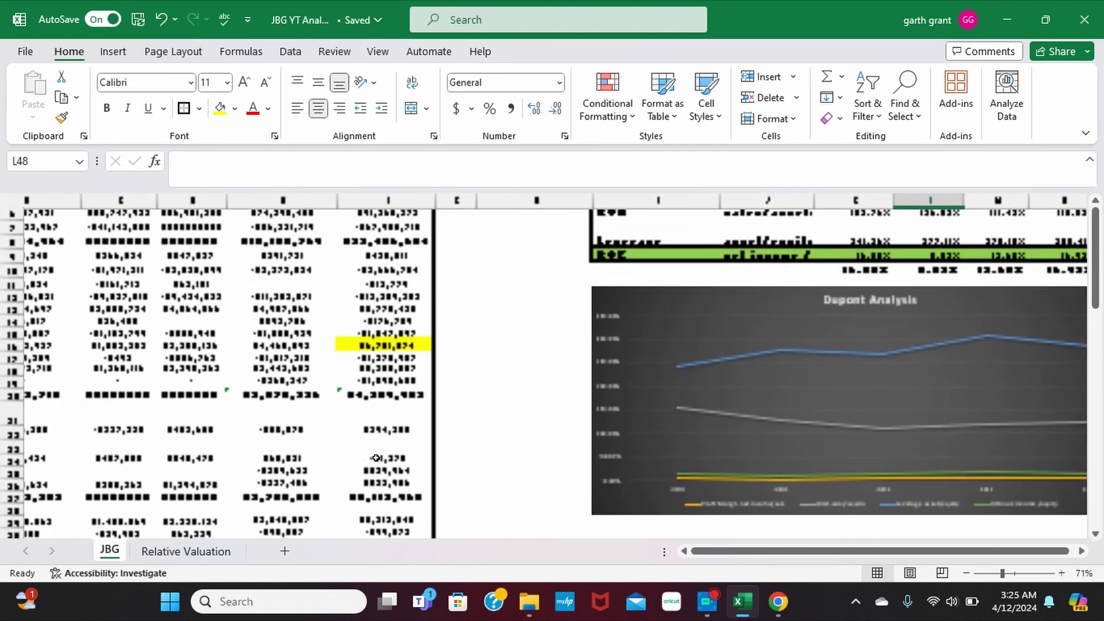
pyautogui.scroll(-3, 376, 458)
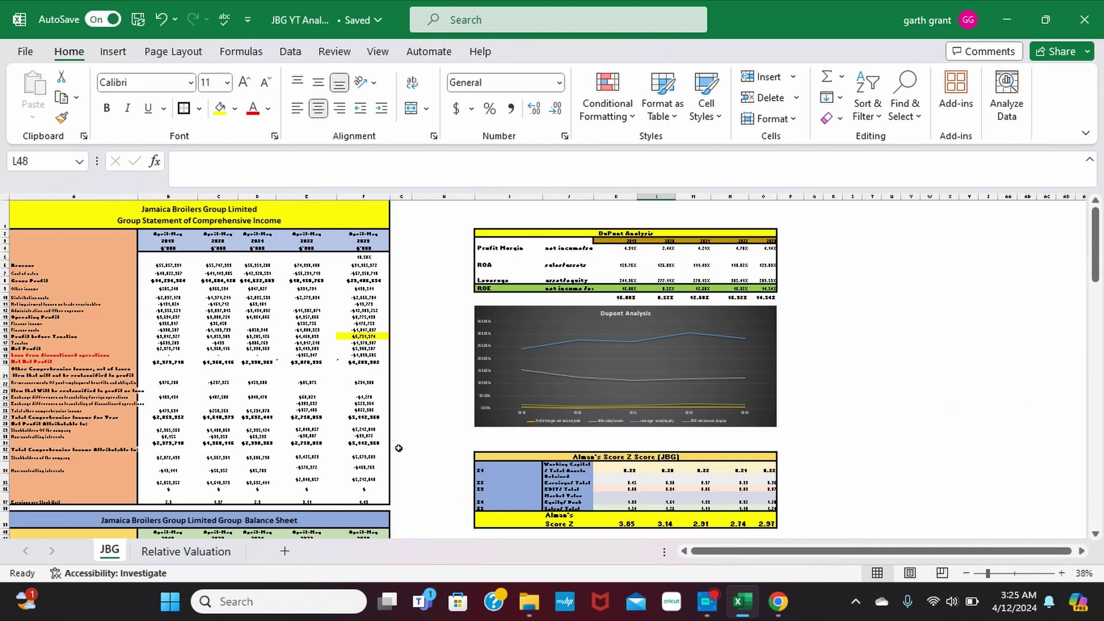
pyautogui.scroll(1, 399, 449)
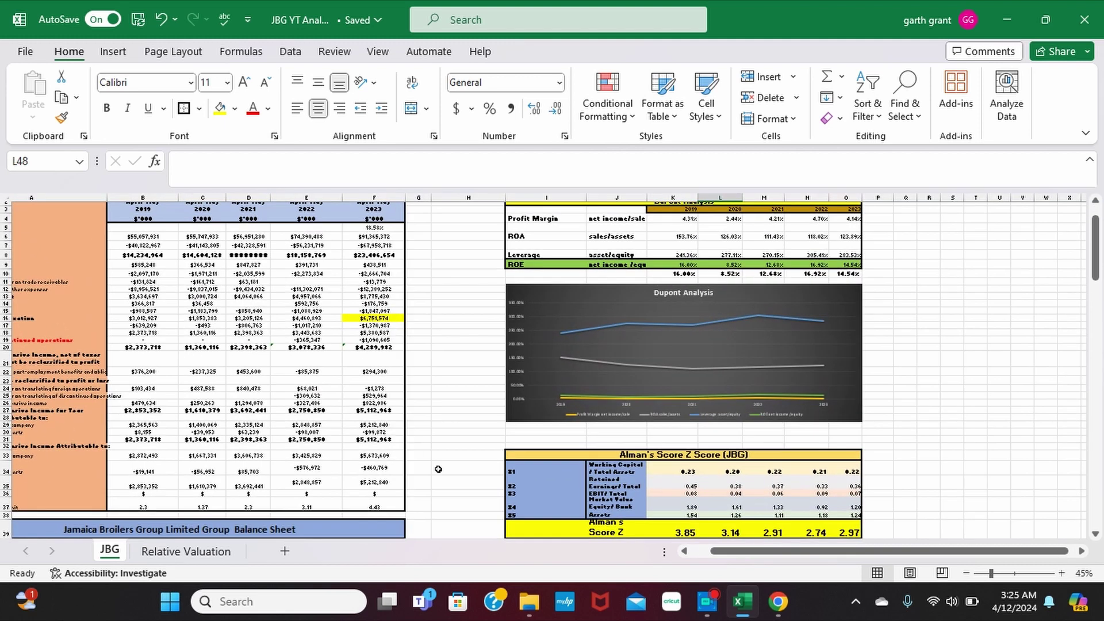
pyautogui.scroll(1, 438, 469)
pyautogui.hscroll(-2, 438, 470)
pyautogui.click(443, 475)
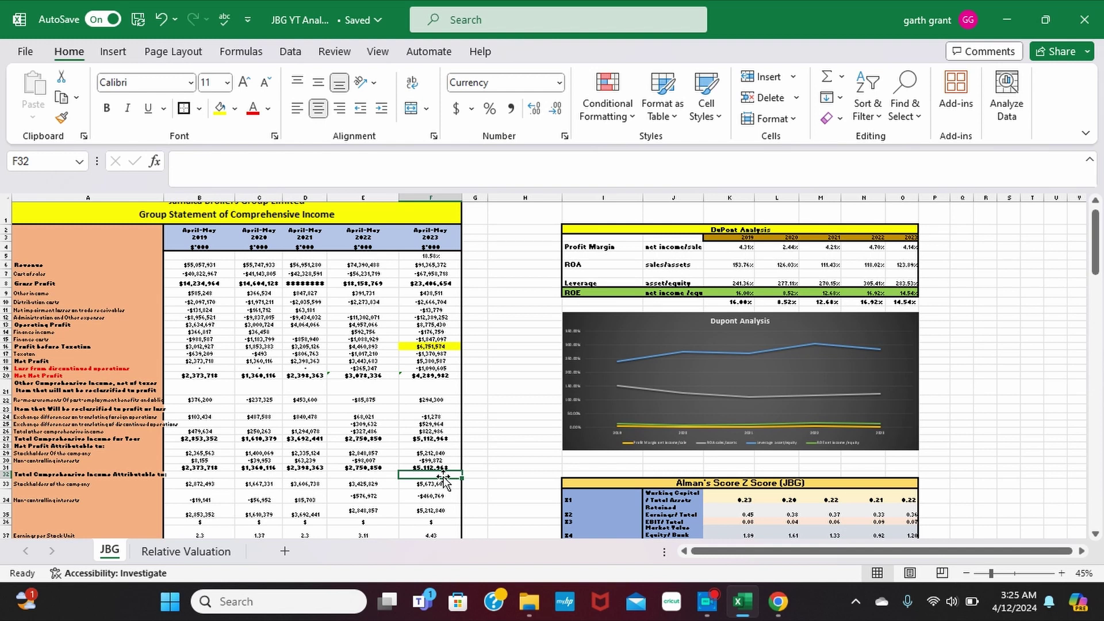
pyautogui.scroll(1, 444, 480)
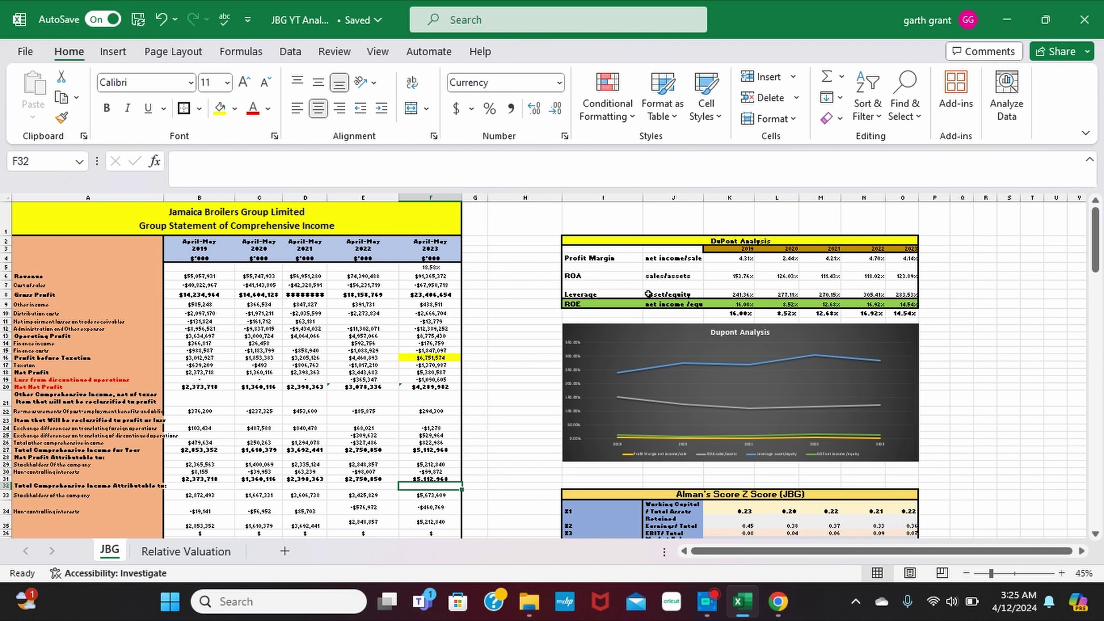
pyautogui.keyDown('ctrl'); pyautogui.scroll(3, 650, 296); pyautogui.keyUp('ctrl')
pyautogui.keyDown('ctrl'); pyautogui.scroll(2, 664, 309); pyautogui.keyUp('ctrl')
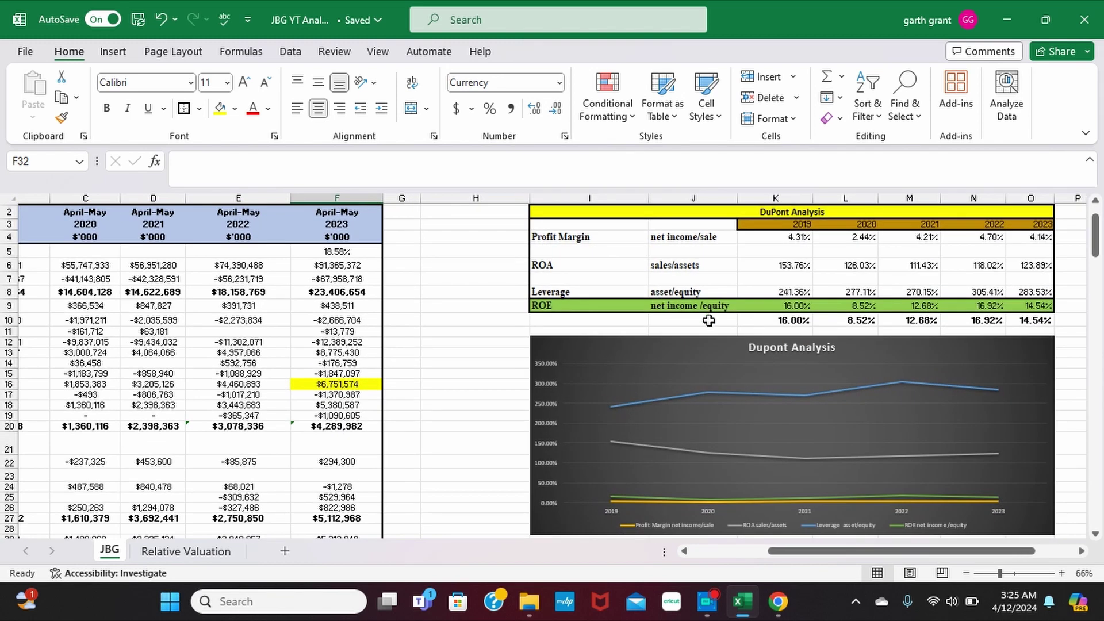
pyautogui.click(707, 601)
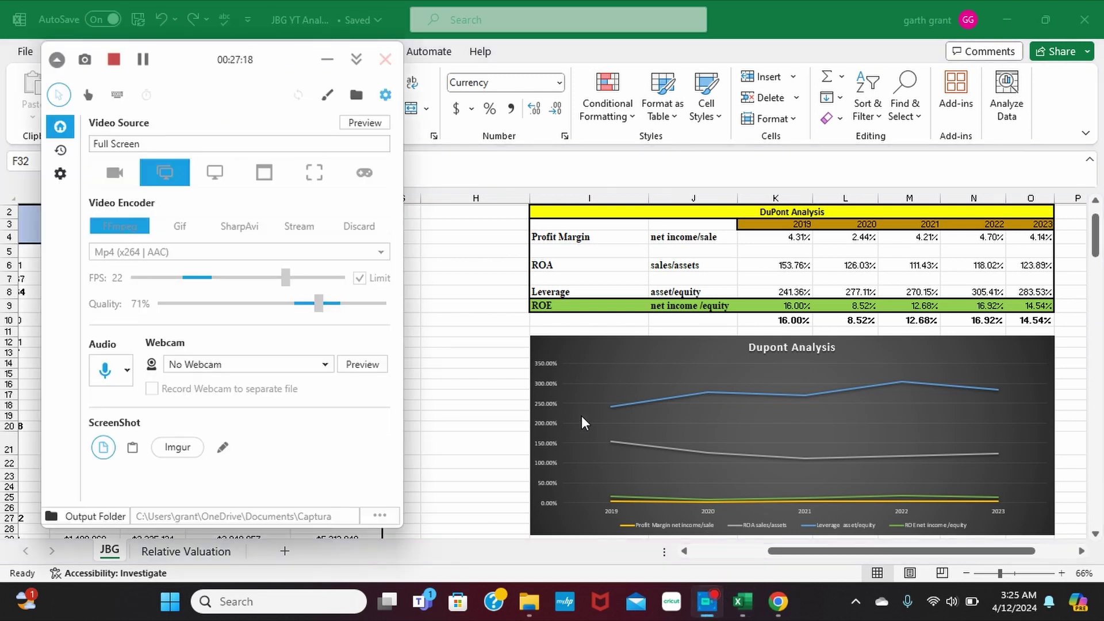
pyautogui.click(514, 332)
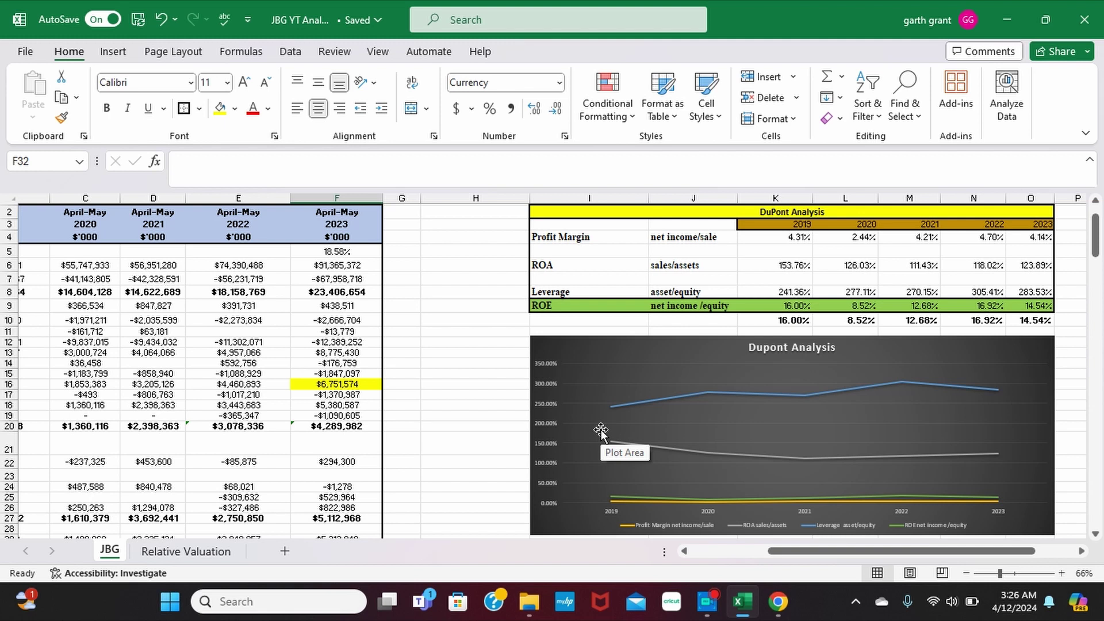
# Step: Go back to the beginning of the Jamaica Broilers Group Statement of Comprehensive Income, showing the 2019 to 2023 columns
pyautogui.hscroll(-5, 601, 432)
pyautogui.scroll(1, 601, 433)
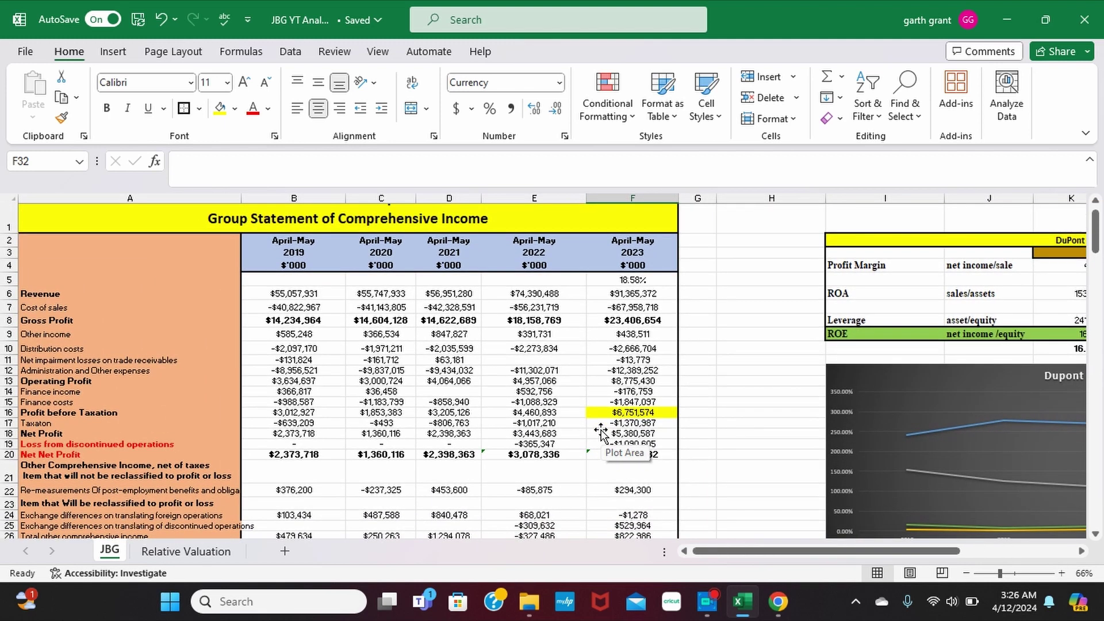
pyautogui.scroll(1, 601, 432)
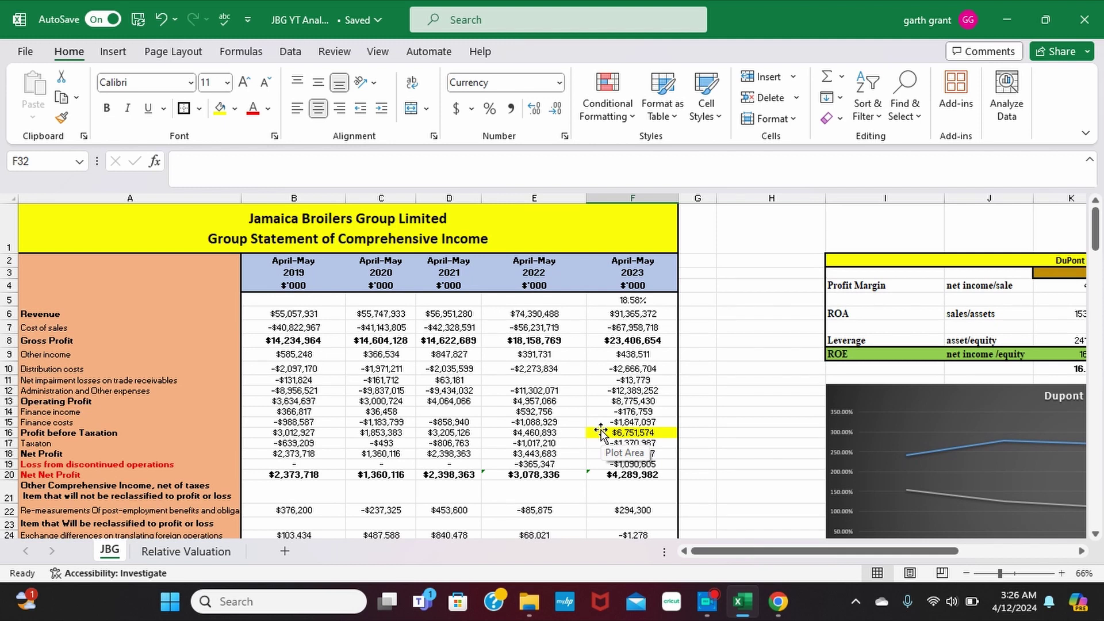